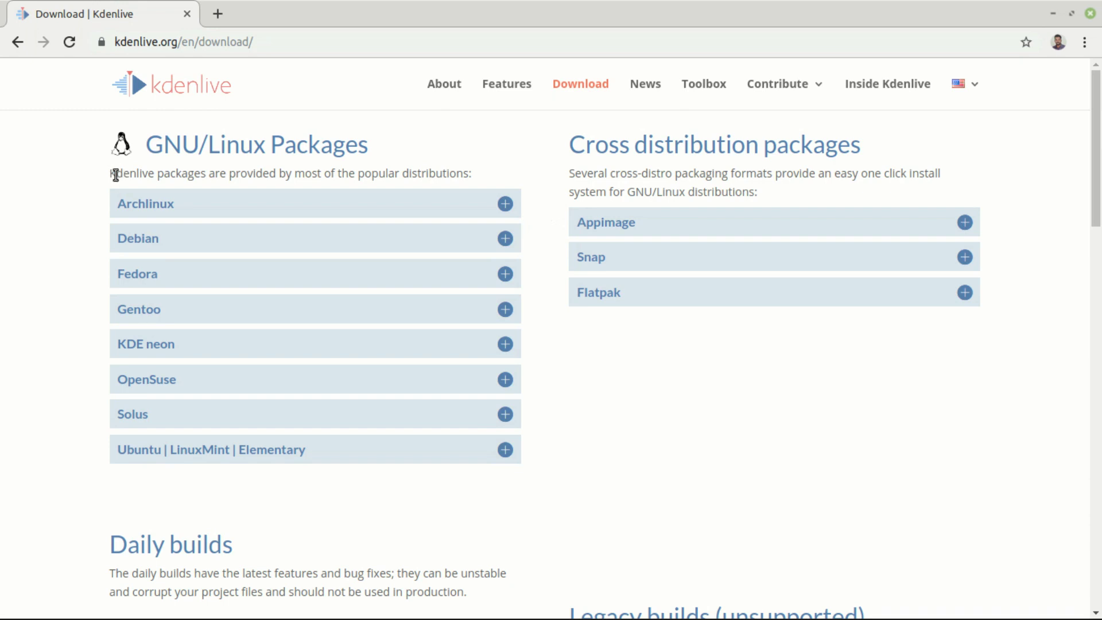
Open the Appimage release listing from the cross distribution packages and browse its files down to the 19.08.0 builds.
left_click_drag(113, 174, 457, 173)
left_click(793, 207)
left_click(964, 223)
left_click(637, 325)
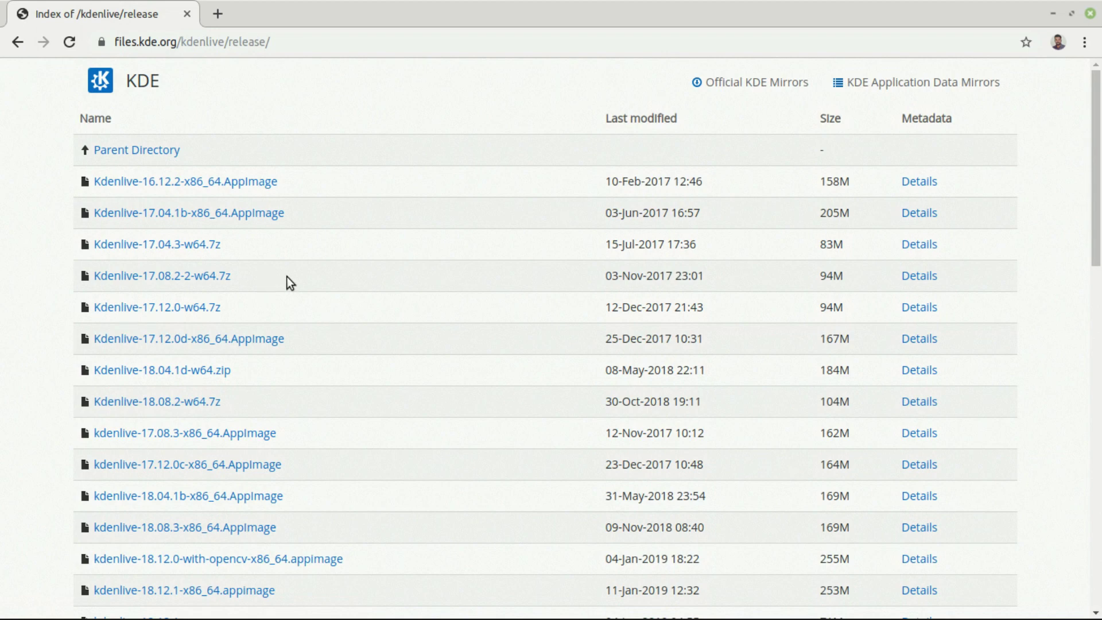
scroll(587, 229, "down", 15)
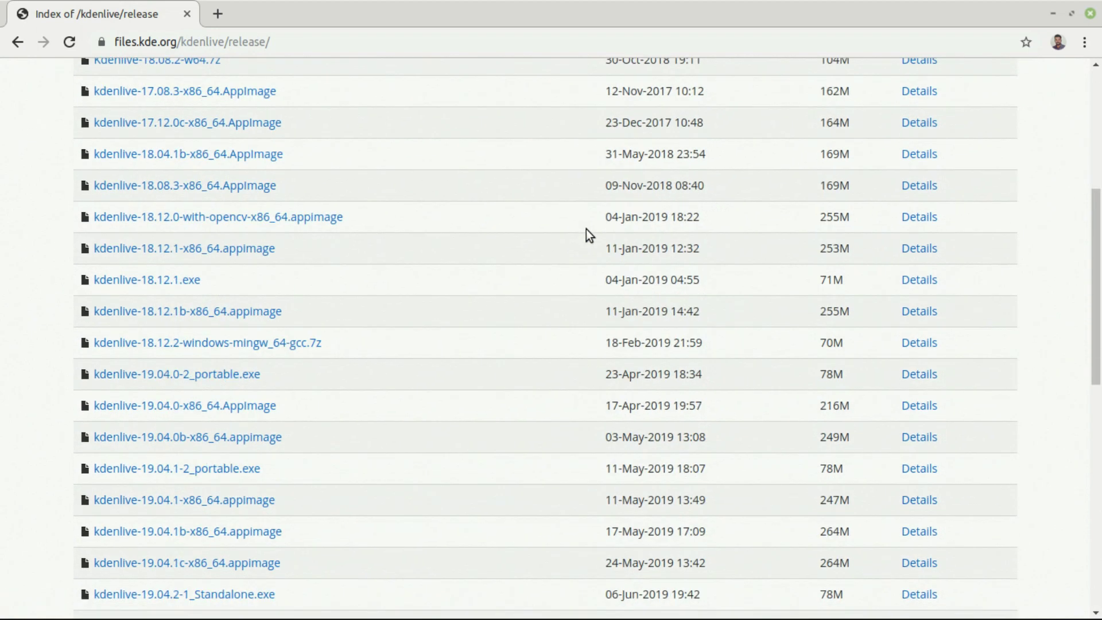
scroll(586, 229, "up", 7)
scroll(586, 229, "up", 10)
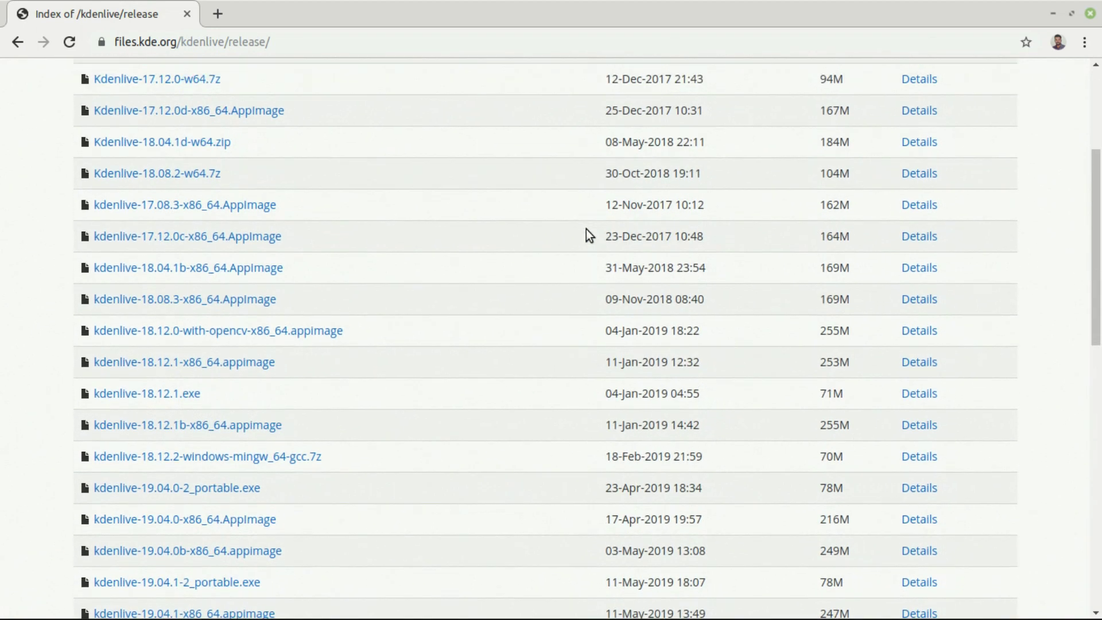
scroll(587, 229, "down", 20)
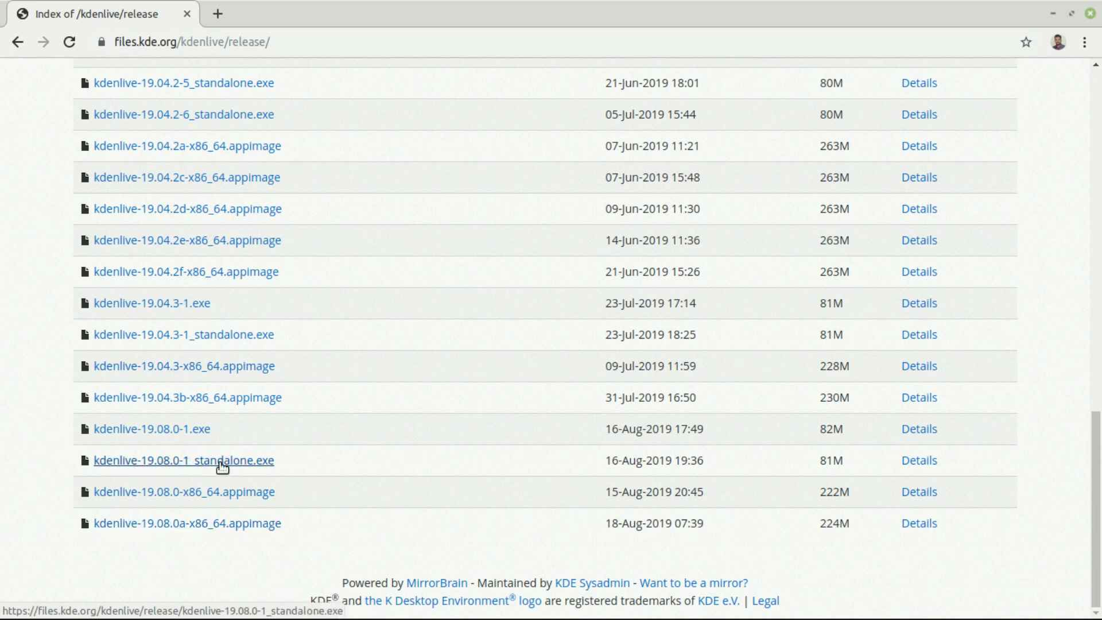
scroll(268, 469, "up", 1)
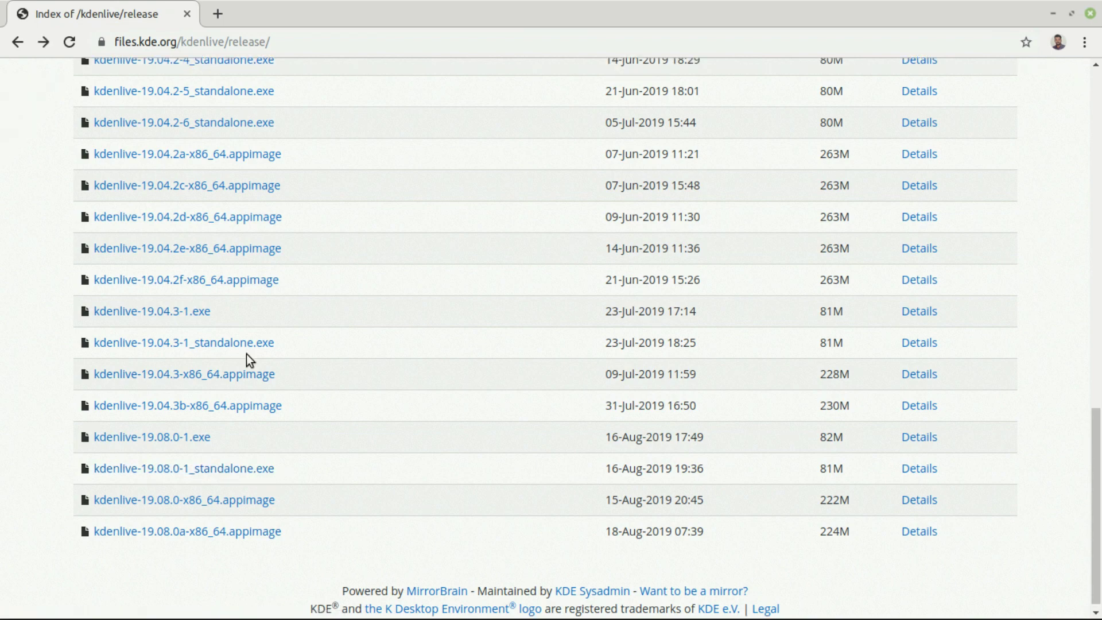
Return to the Kdenlive download page and read the Mac OSX package notes.
left_click(19, 42)
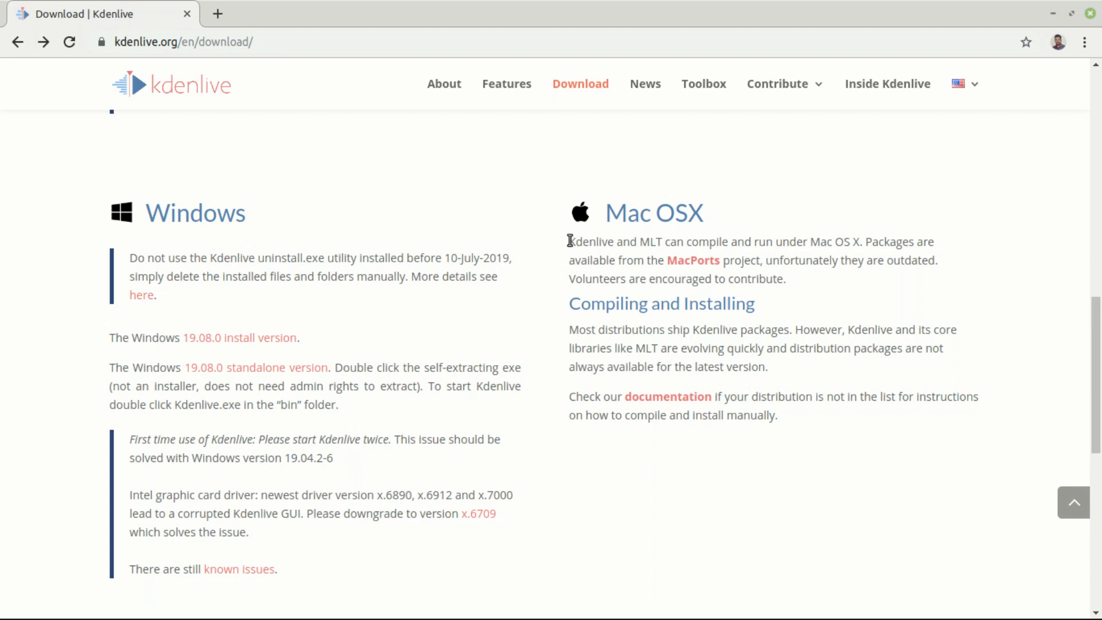
left_click_drag(569, 240, 821, 298)
left_click(595, 280)
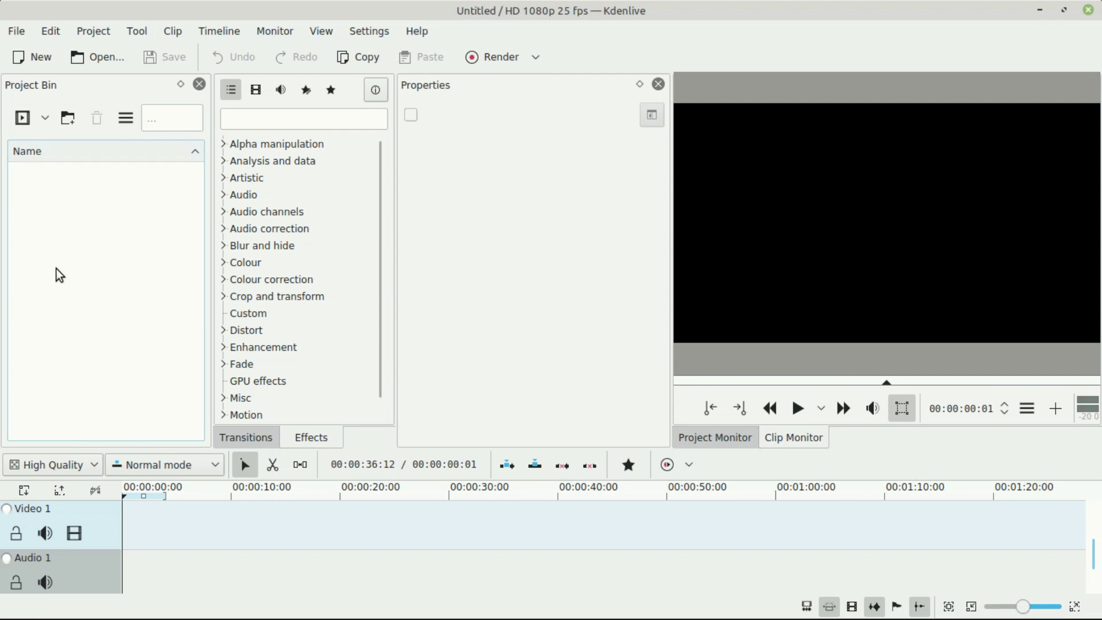
Switch to Kdenlive and look through the list of transitions, the video effects and the audio effects.
left_click(255, 439)
scroll(284, 322, "down", 5)
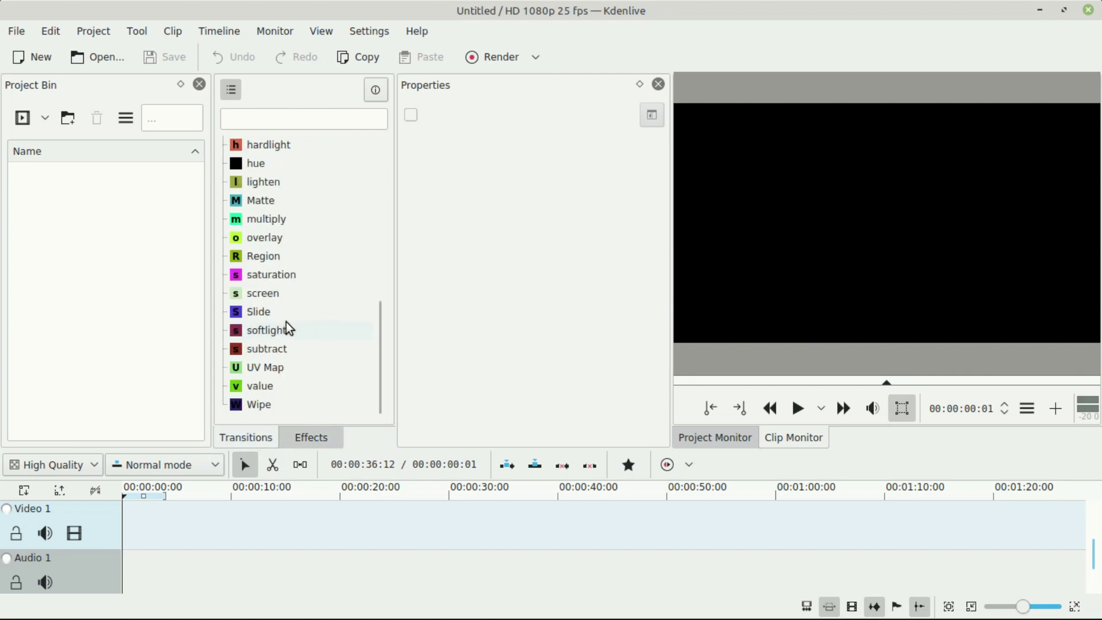
left_click(313, 438)
left_click(255, 90)
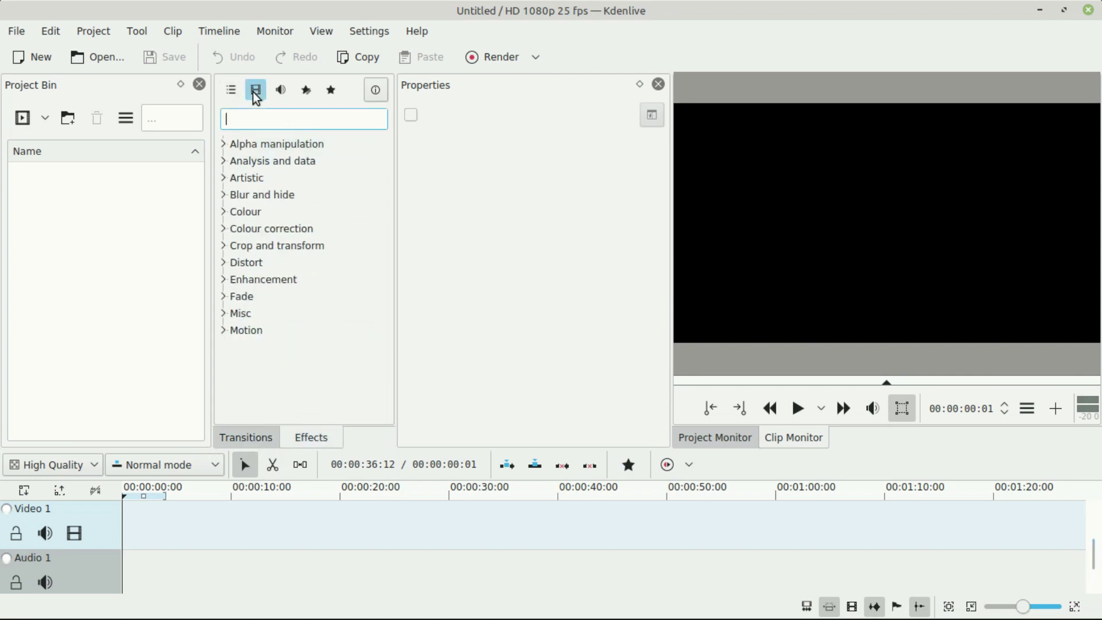
left_click(281, 91)
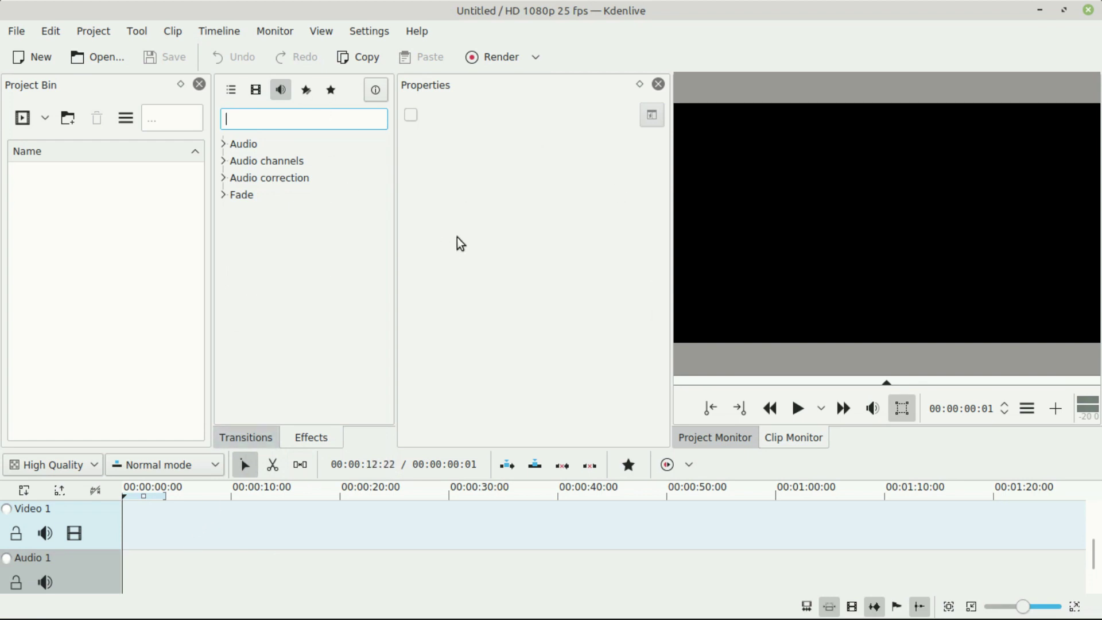
left_click(848, 228)
left_click(55, 205)
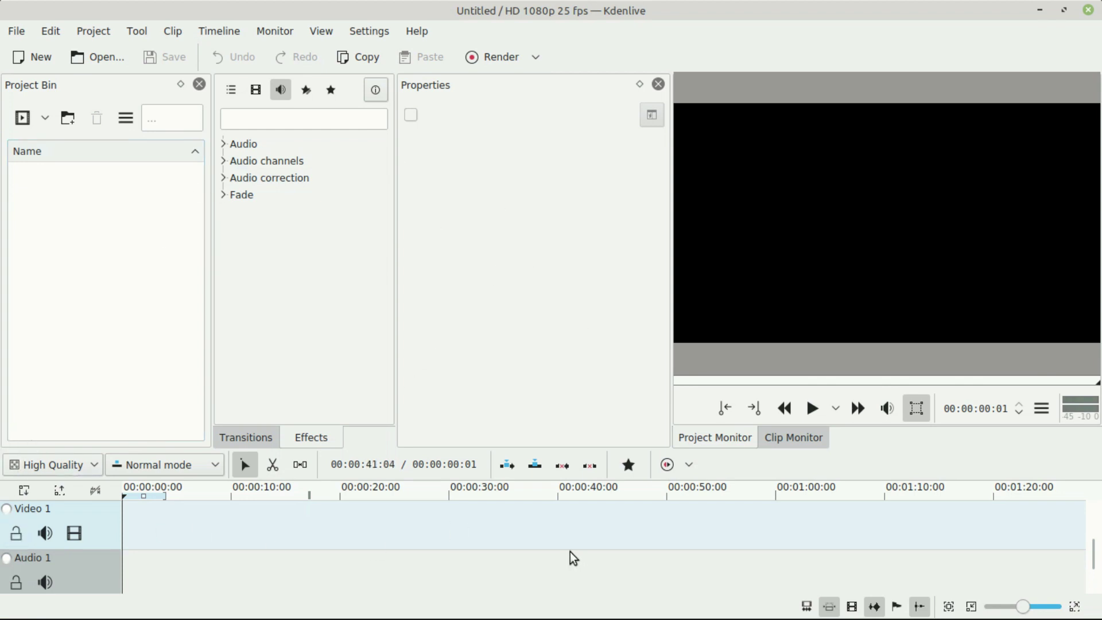
Reduce the height of the timeline tracks and enlarge the timeline area so all five tracks fit.
left_click(23, 491)
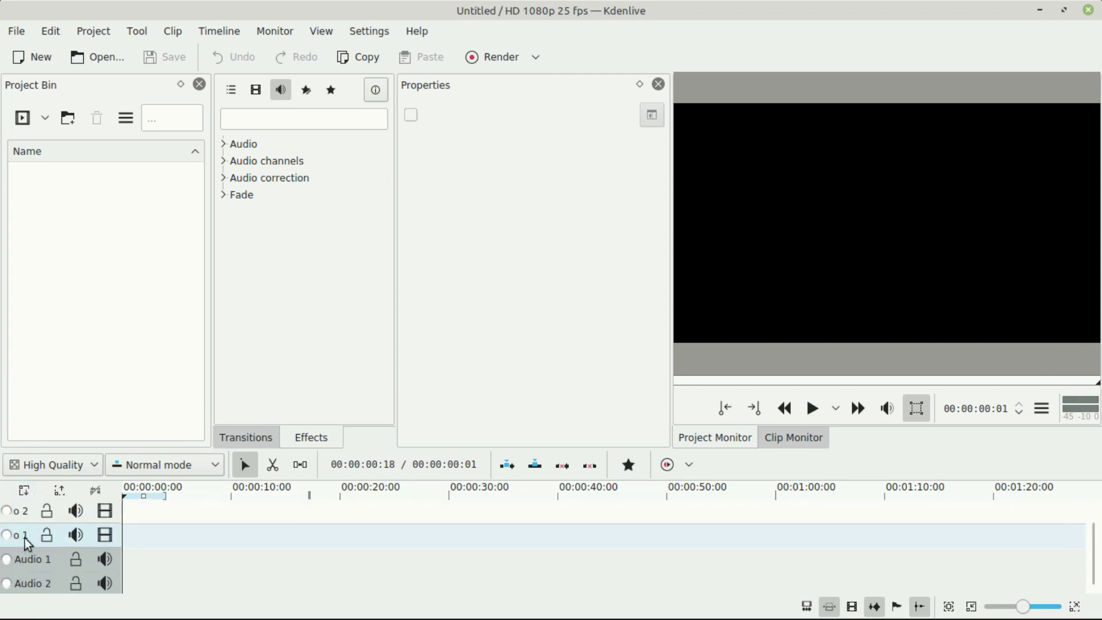
left_click(60, 490)
left_click(24, 491)
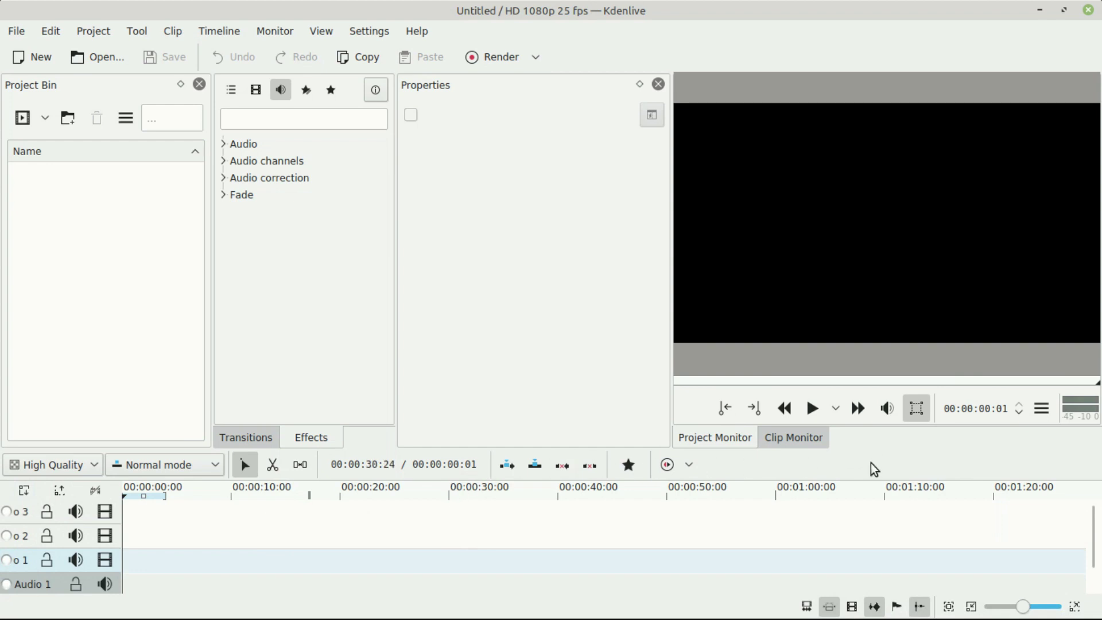
left_click_drag(869, 449, 871, 405)
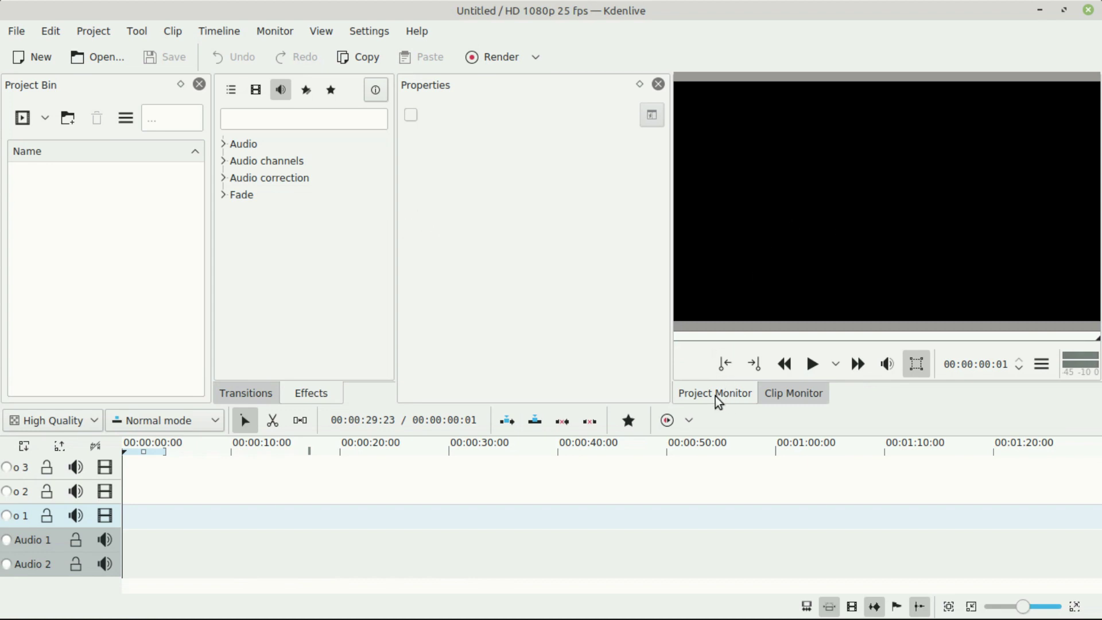
Dock the Project Monitor and Clip Monitor together between Effects and Properties, and give Properties more width.
left_click_drag(731, 392, 475, 89)
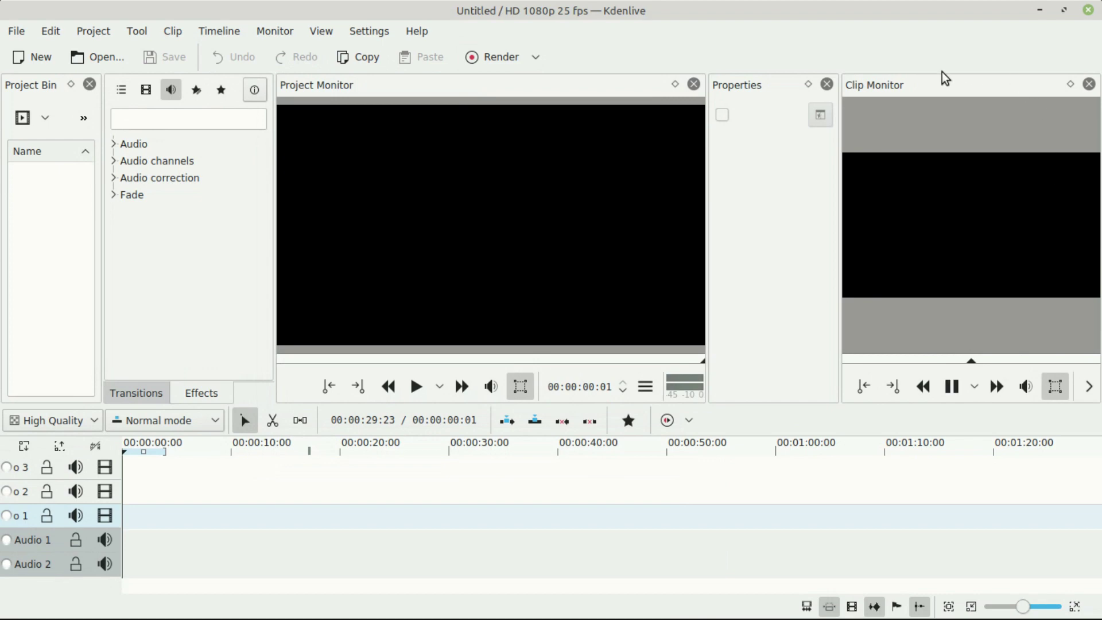
left_click_drag(876, 83, 604, 142)
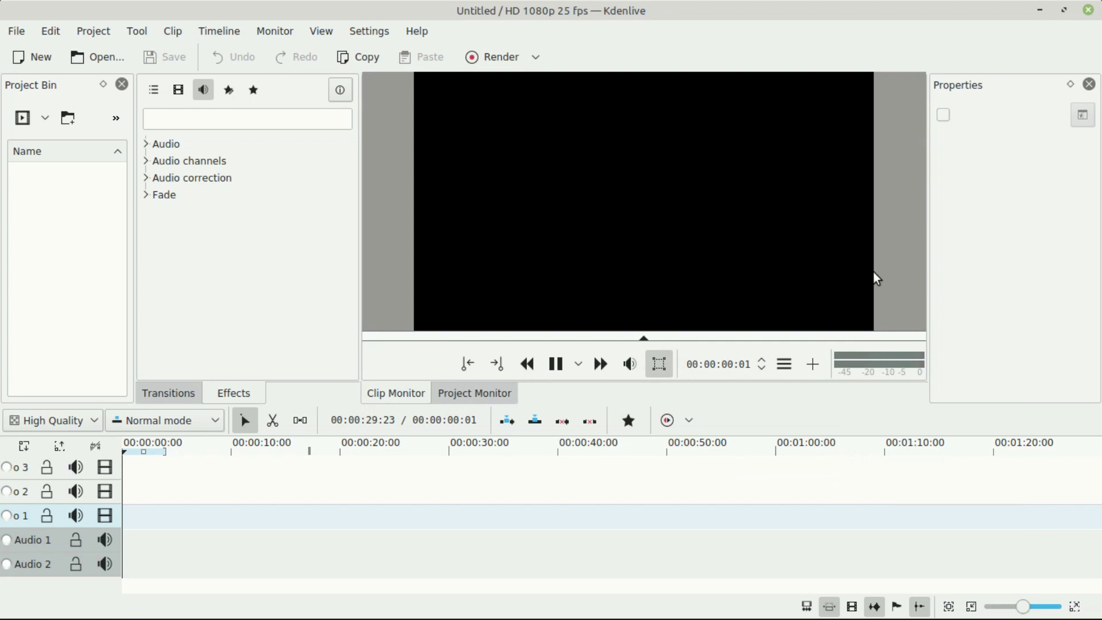
left_click_drag(928, 268, 799, 277)
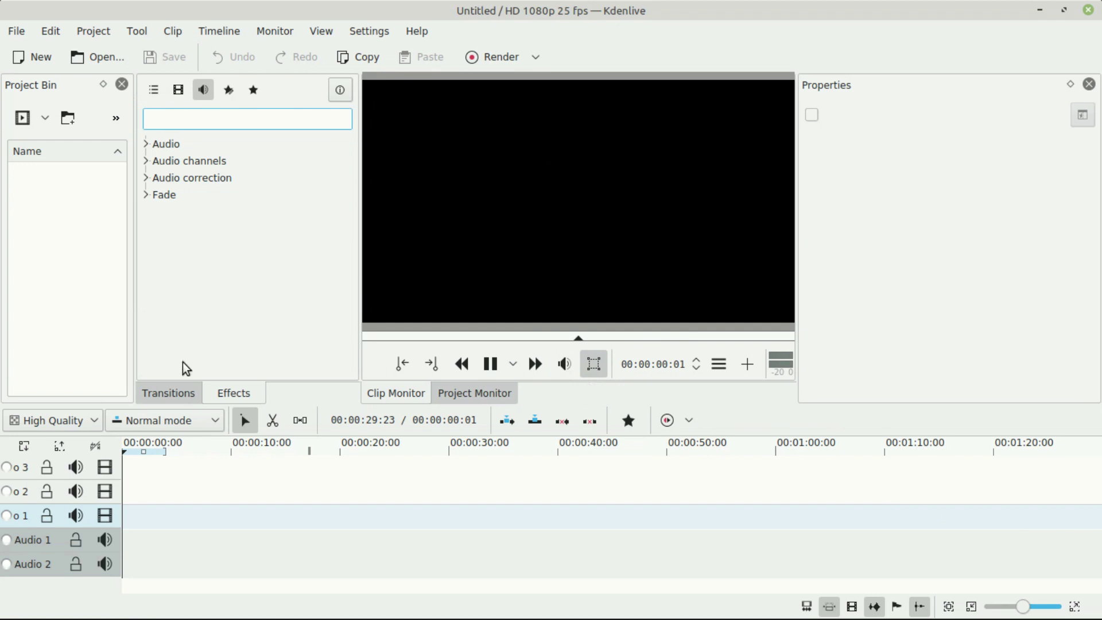
Dock Transitions and Effects together with Properties as one tabbed group.
left_click(164, 393)
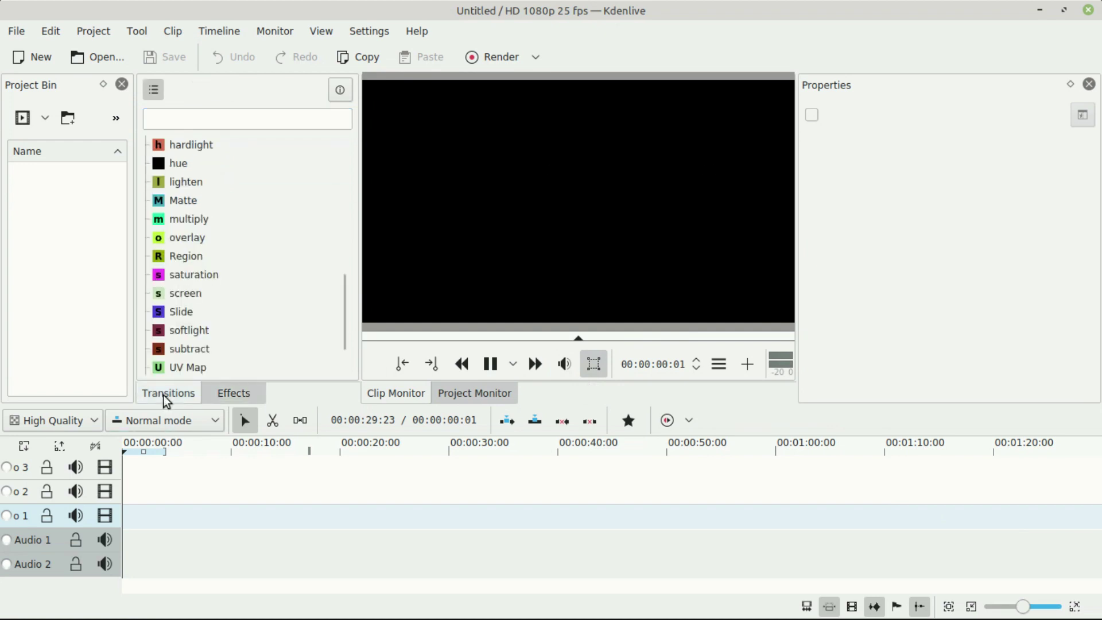
left_click_drag(163, 395, 926, 163)
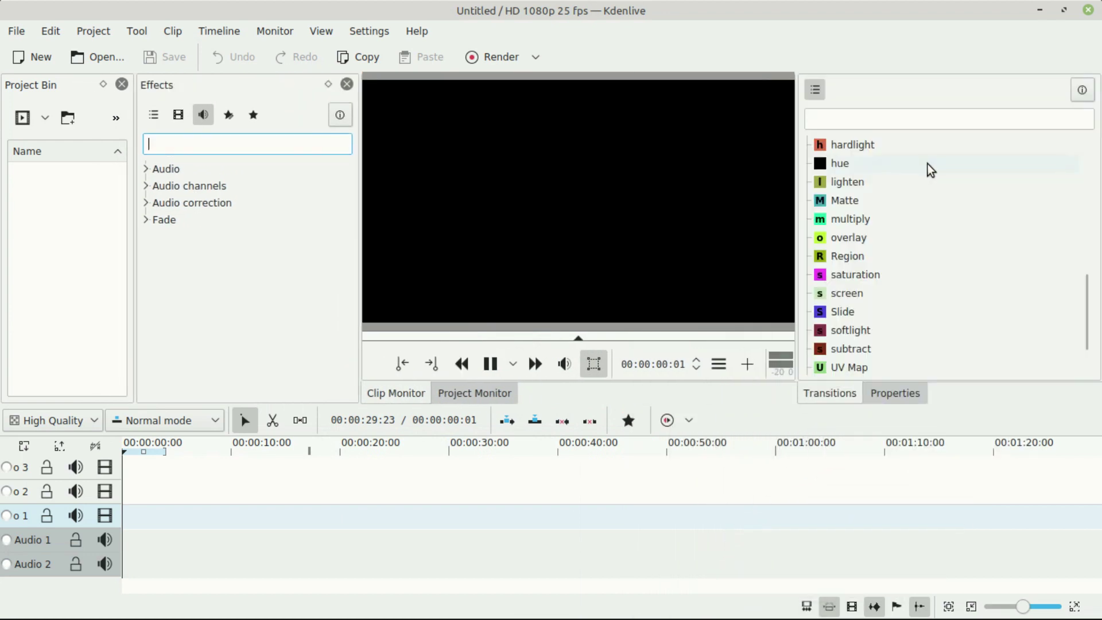
left_click(894, 394)
left_click(844, 396)
left_click_drag(155, 86, 854, 138)
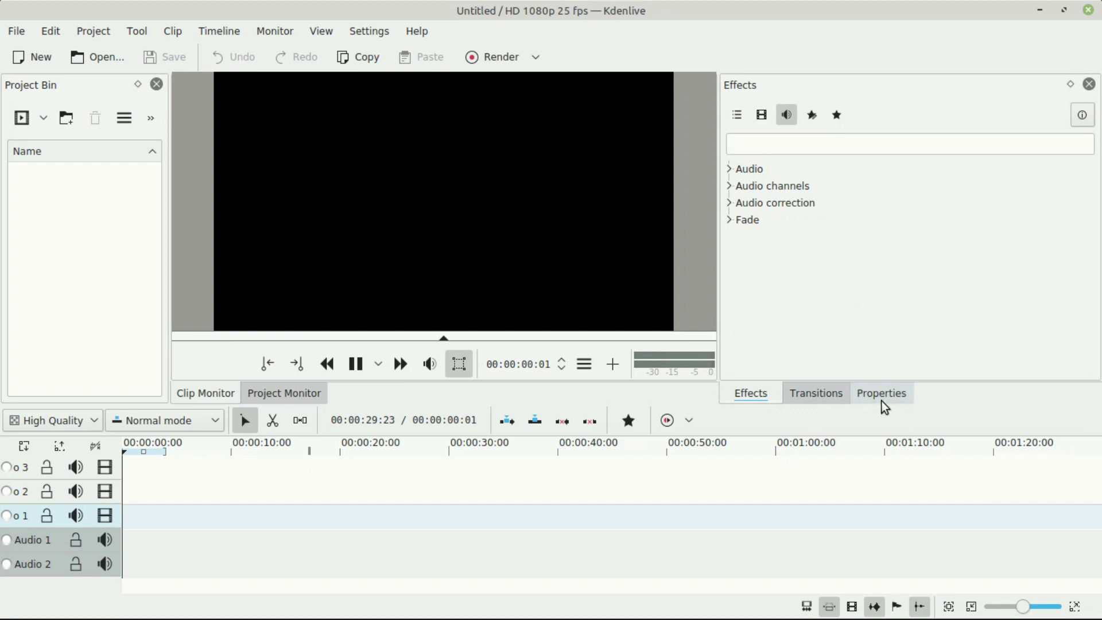
Reorder the tabbed group so Transitions comes before Effects, and bring Properties to the front.
left_click_drag(846, 398, 758, 408)
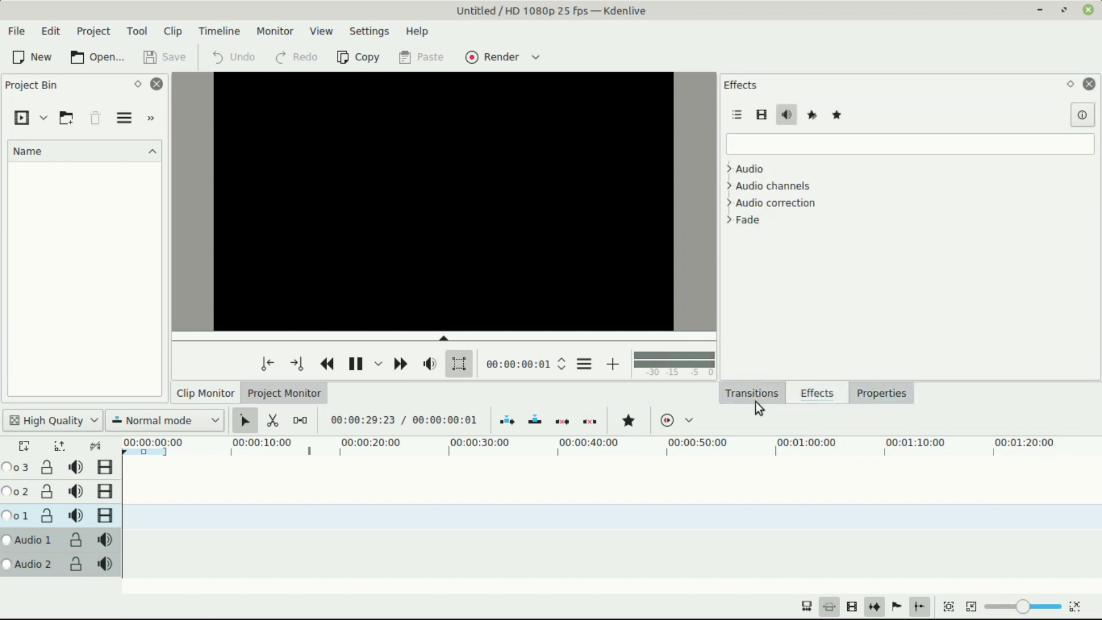
left_click(732, 405)
left_click(816, 394)
left_click(883, 395)
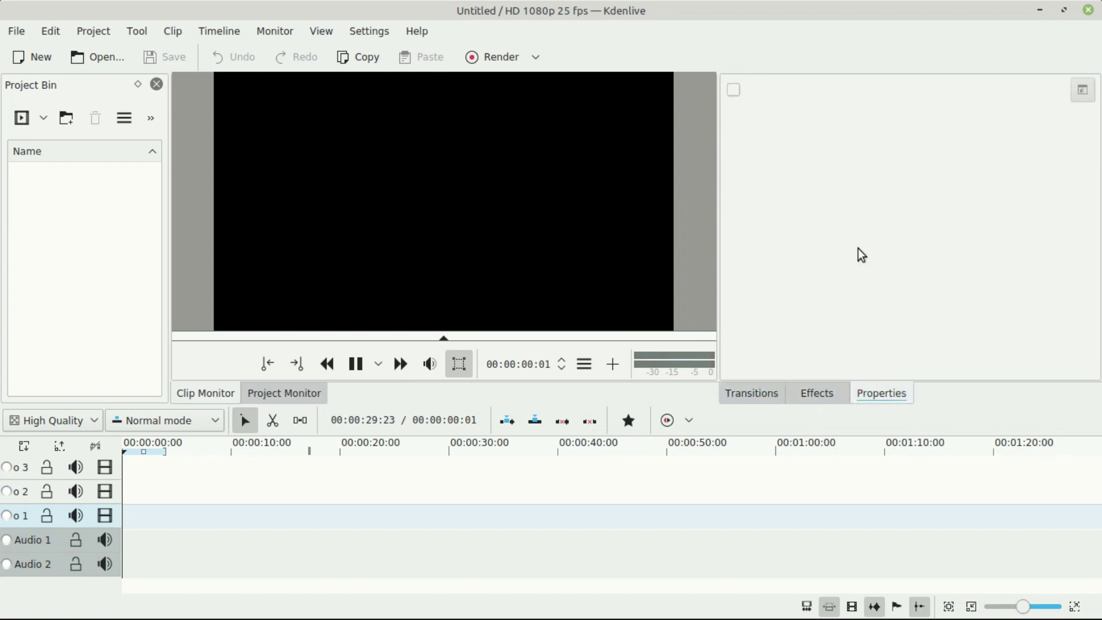
Widen the Project Bin until its full search field fits, and slightly increase the height of the area above the timeline.
left_click(51, 218)
left_click(198, 235)
left_click_drag(172, 235, 251, 235)
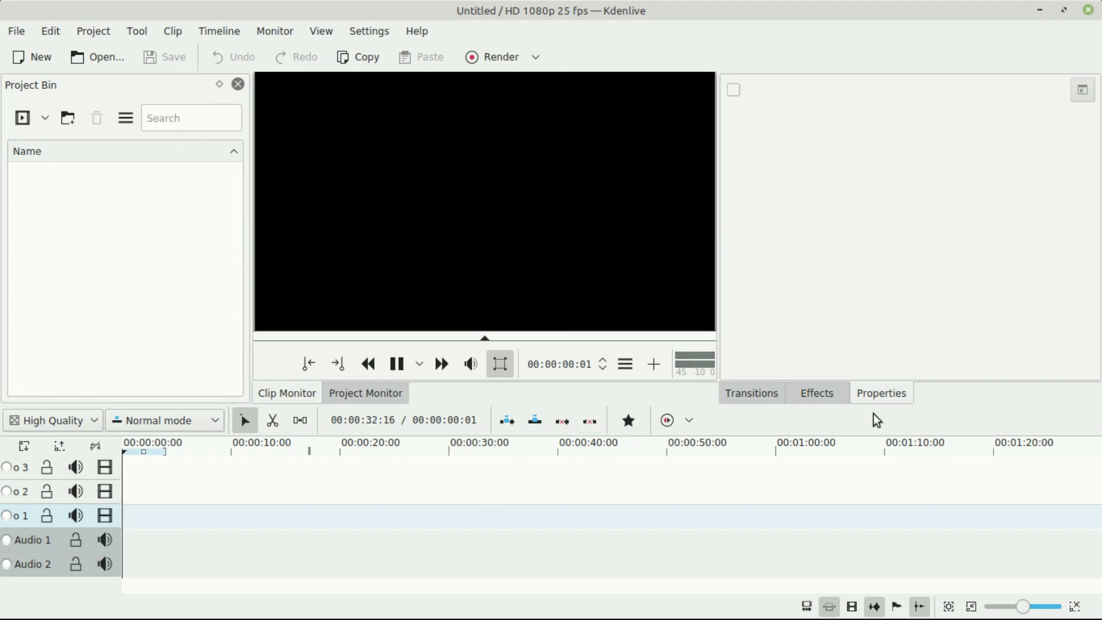
mouse_move(942, 408)
left_mouse_down()
mouse_move(942, 438)
mouse_move(942, 424)
left_mouse_up()
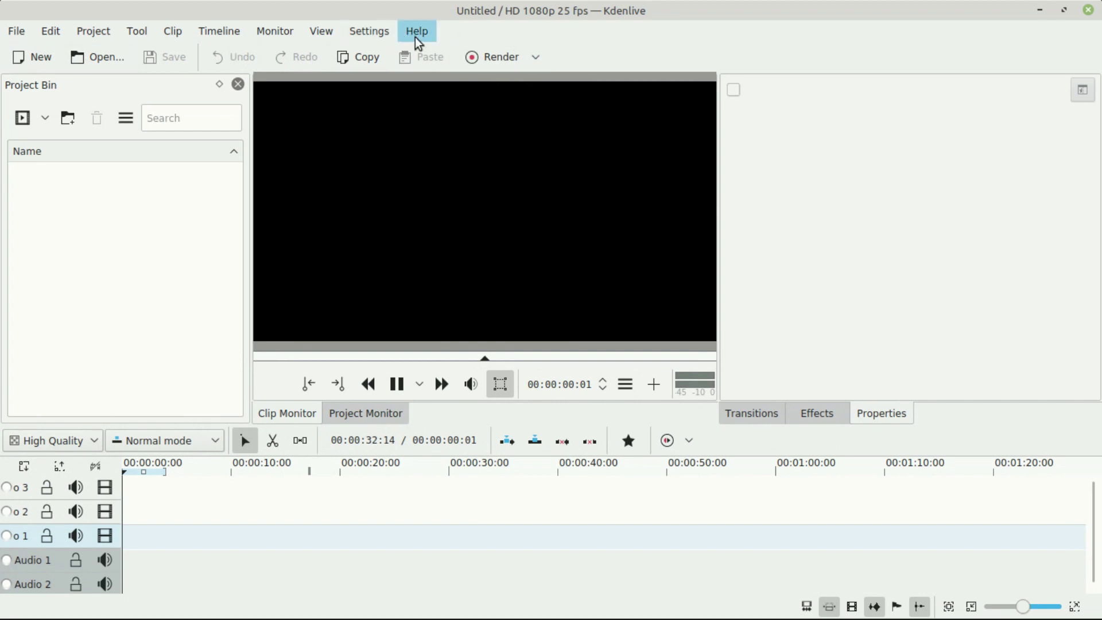
Hide the Main Toolbar and the Extra Toolbar.
right_click(538, 34)
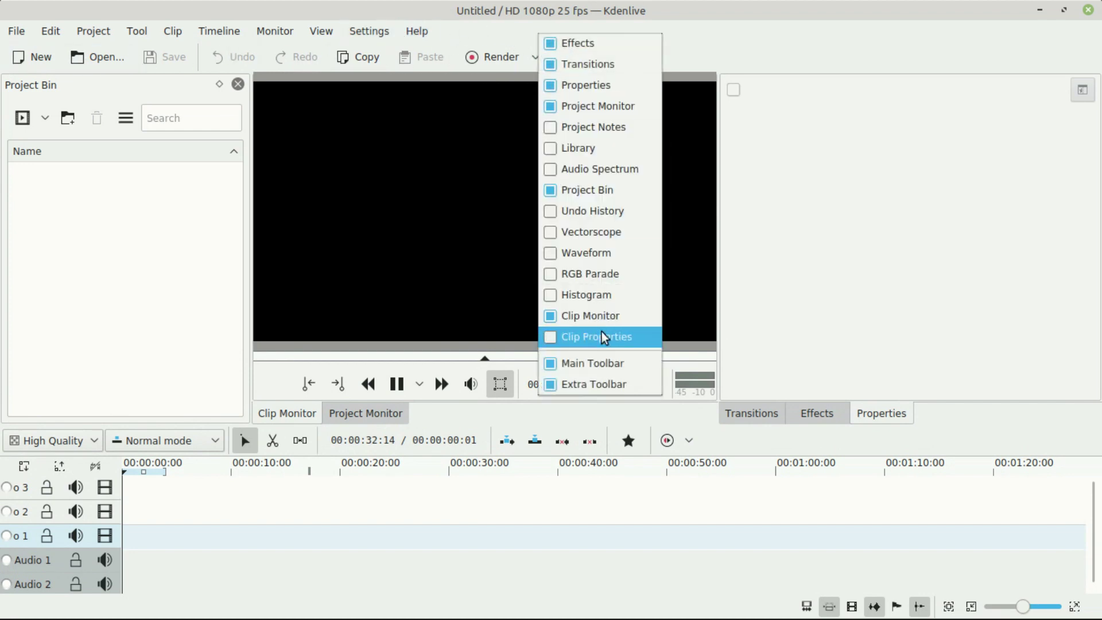
left_click(574, 363)
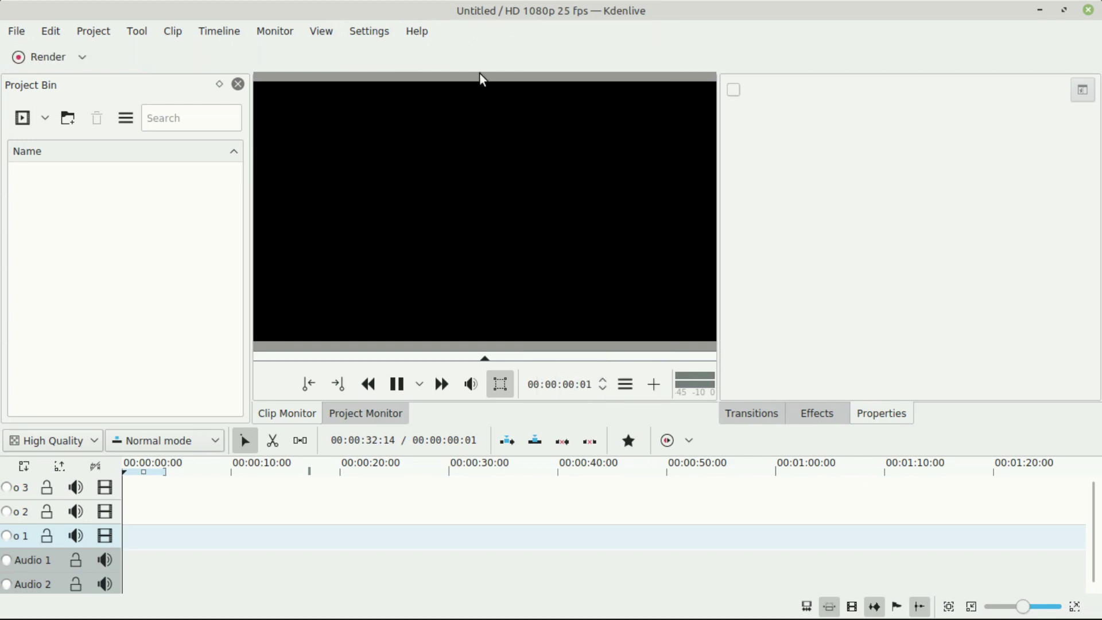
right_click(466, 30)
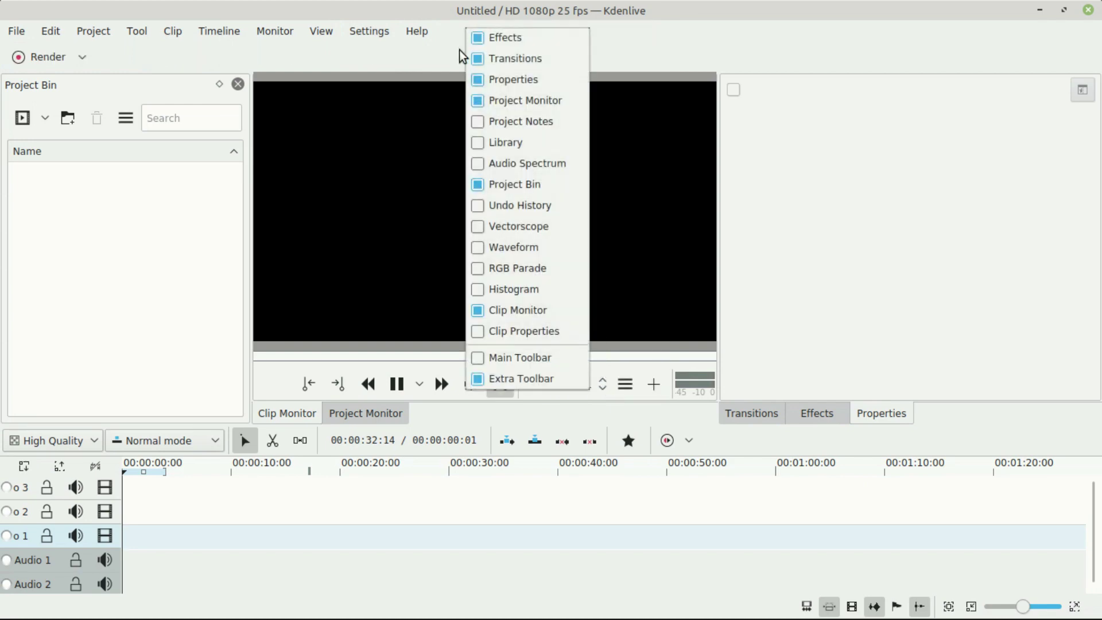
left_click(497, 379)
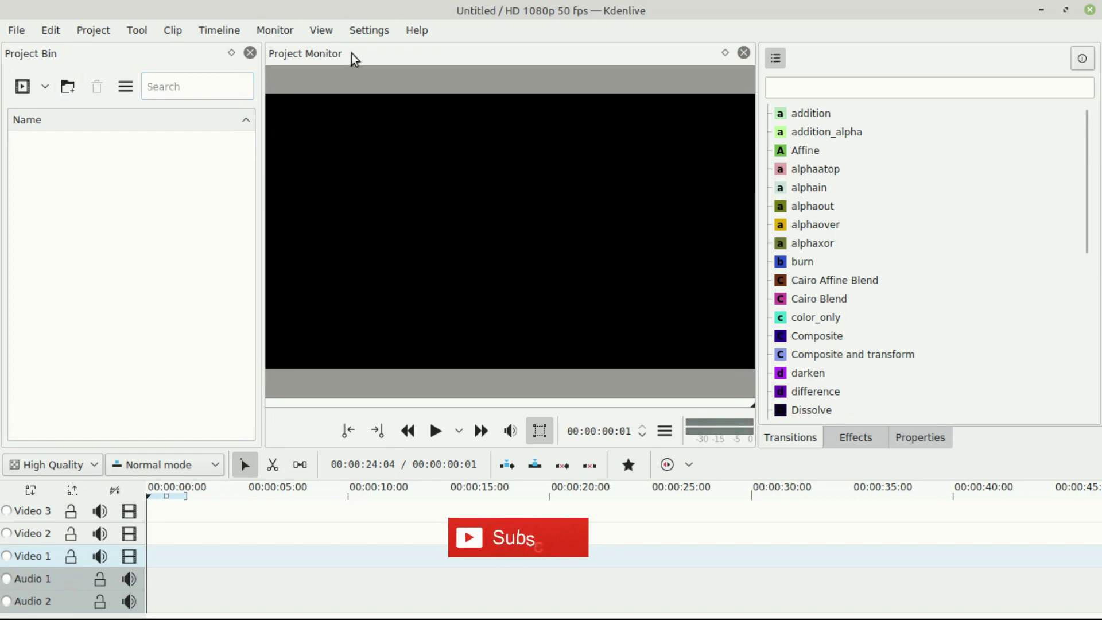
Change the interface theme to Breeze Dark.
left_click(369, 31)
mouse_move(416, 156)
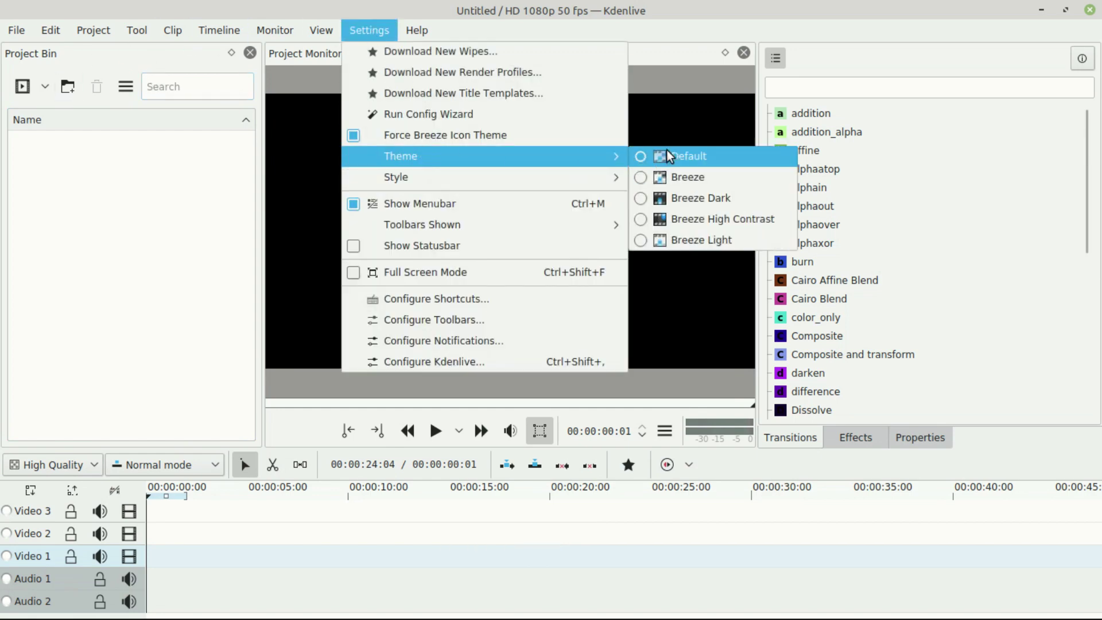
left_click(729, 197)
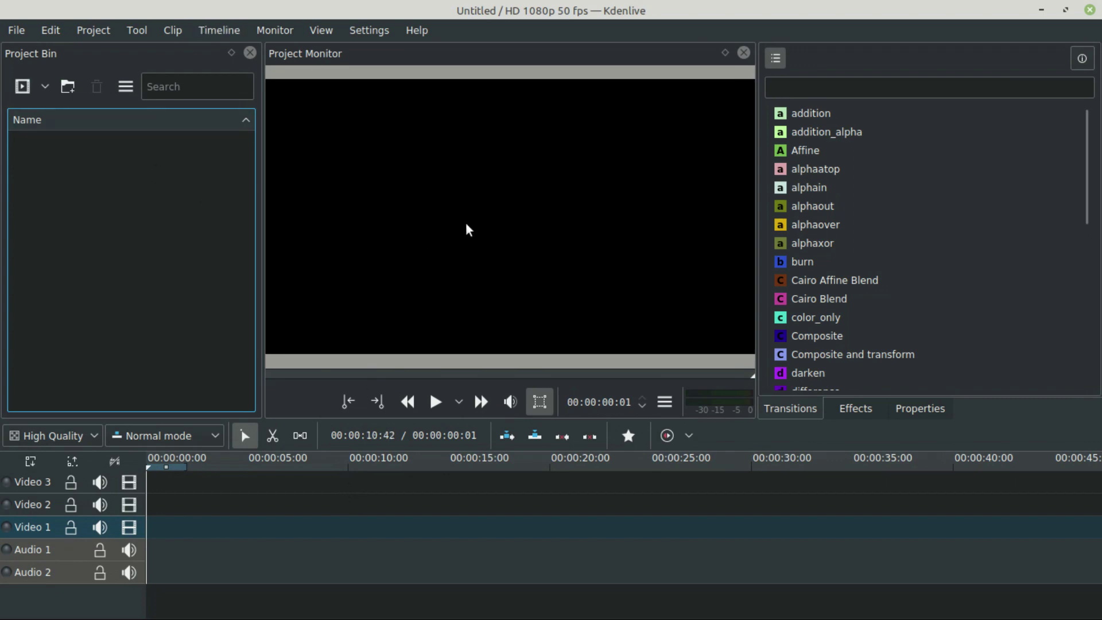
Start a new project and choose the HD 1080p 30 fps profile from the Full HD 1080 group.
left_click(14, 36)
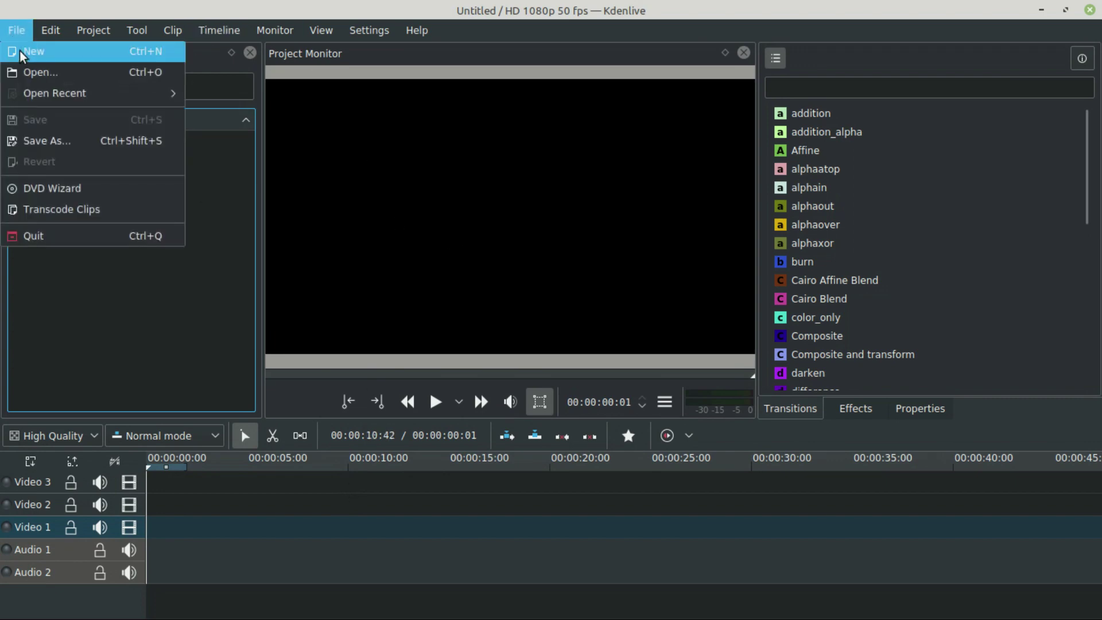
left_click(22, 51)
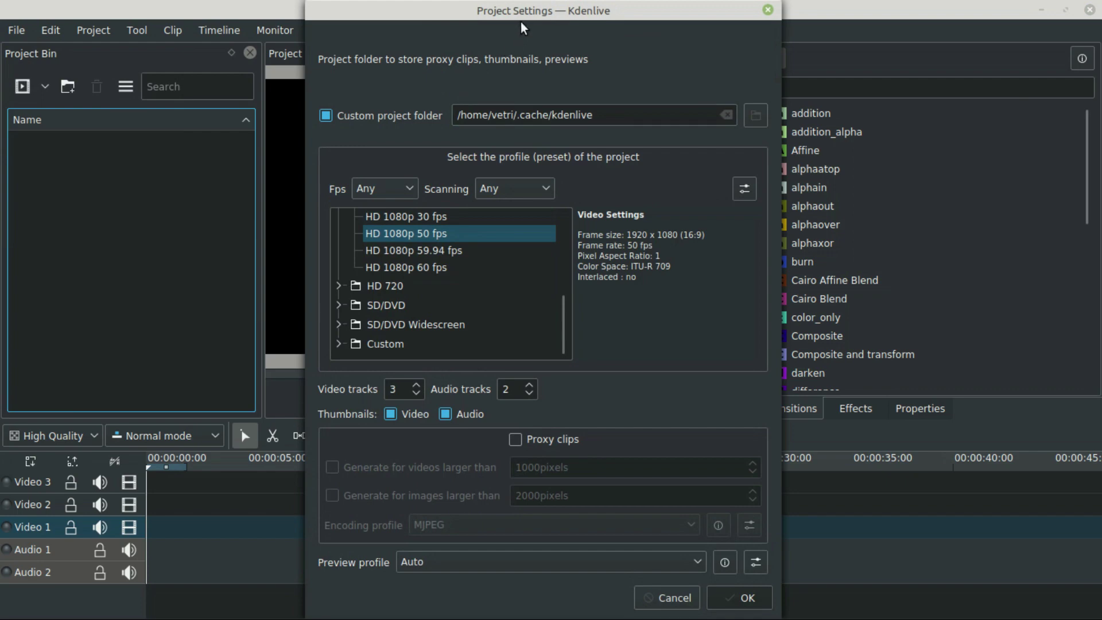
left_click_drag(514, 18, 508, 18)
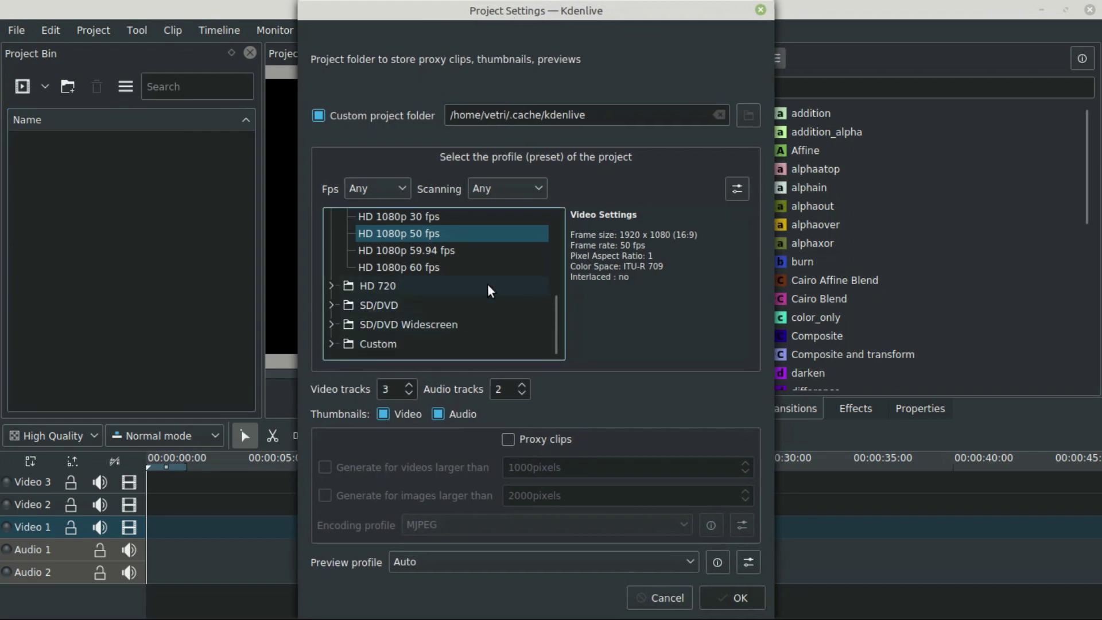
scroll(487, 283, "up", 4)
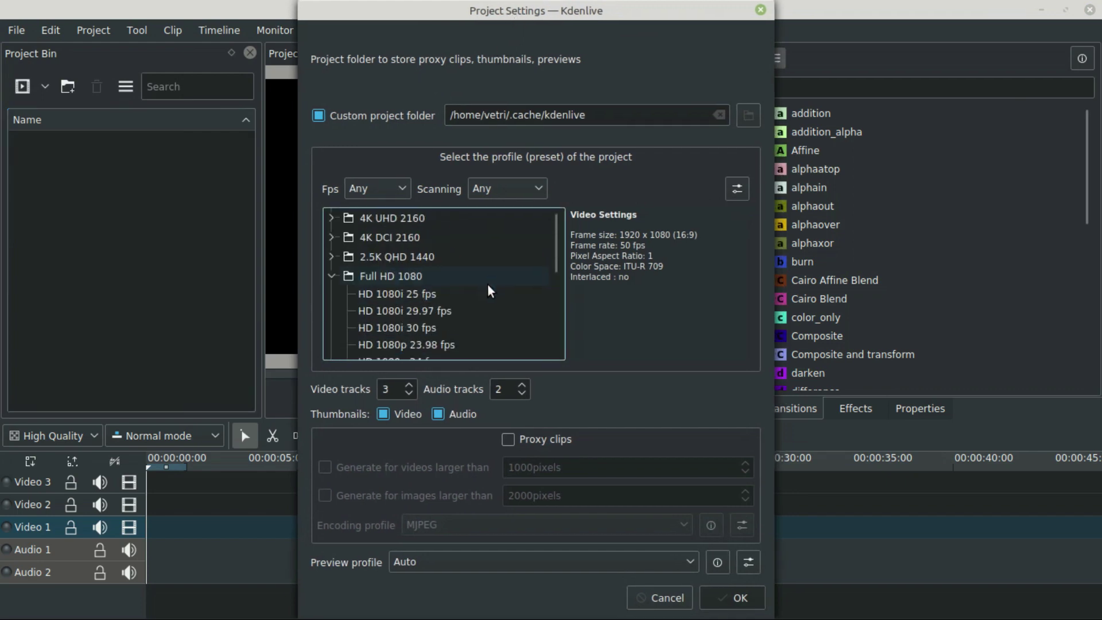
left_click(331, 276)
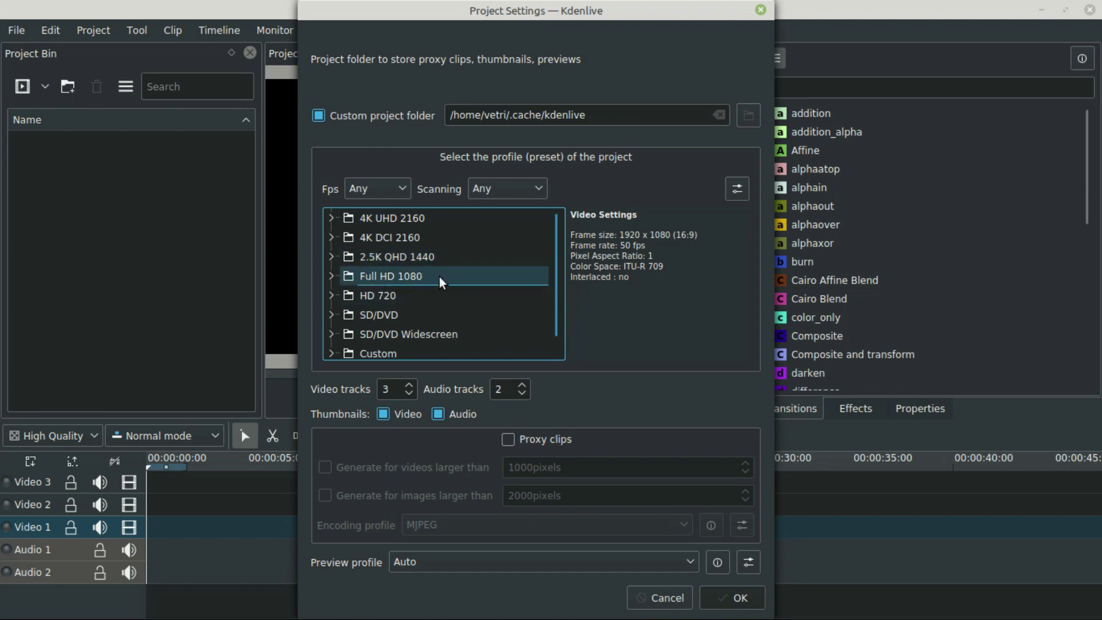
left_click(332, 275)
scroll(475, 289, "down", 1)
scroll(475, 289, "down", 1)
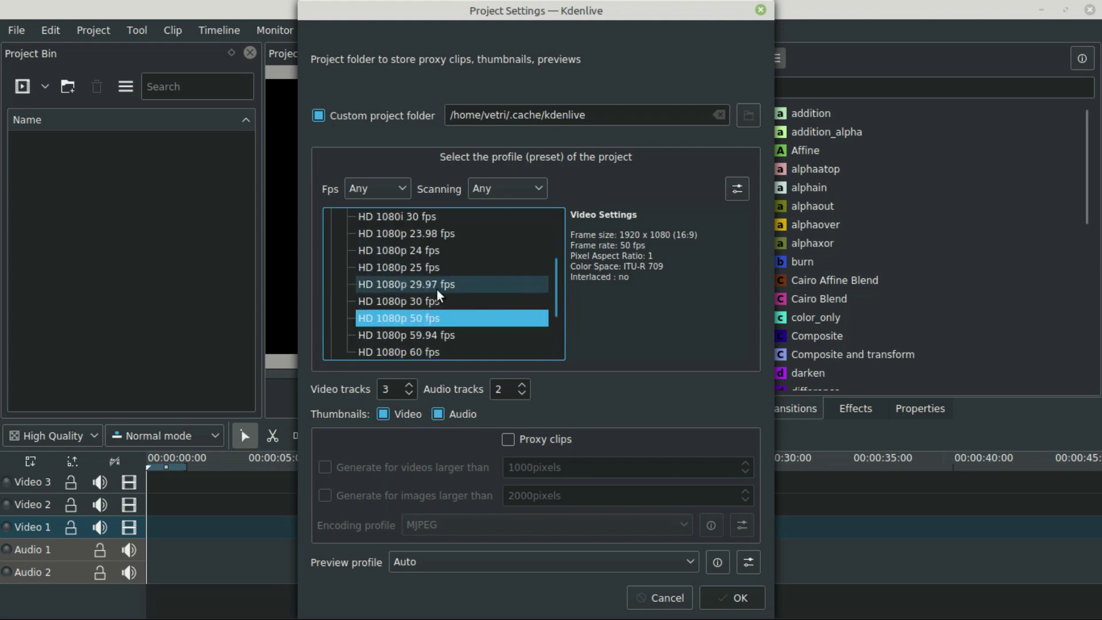
left_click(377, 302)
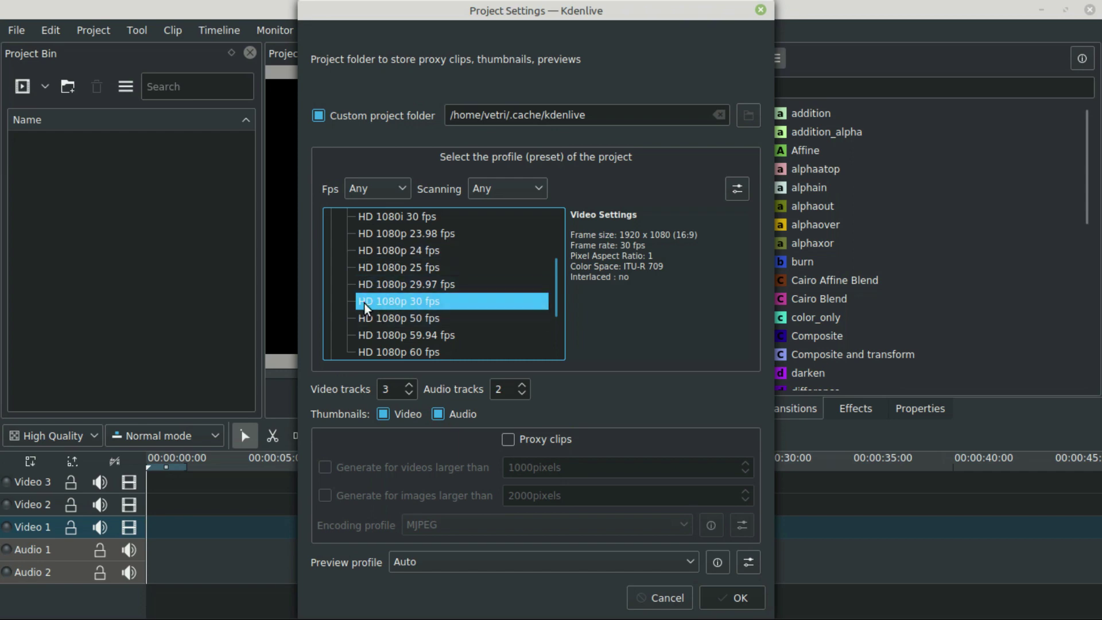
Examine the available profile presets and the custom project folder setting, including browsing the home directory for another location.
scroll(426, 301, "up", 2)
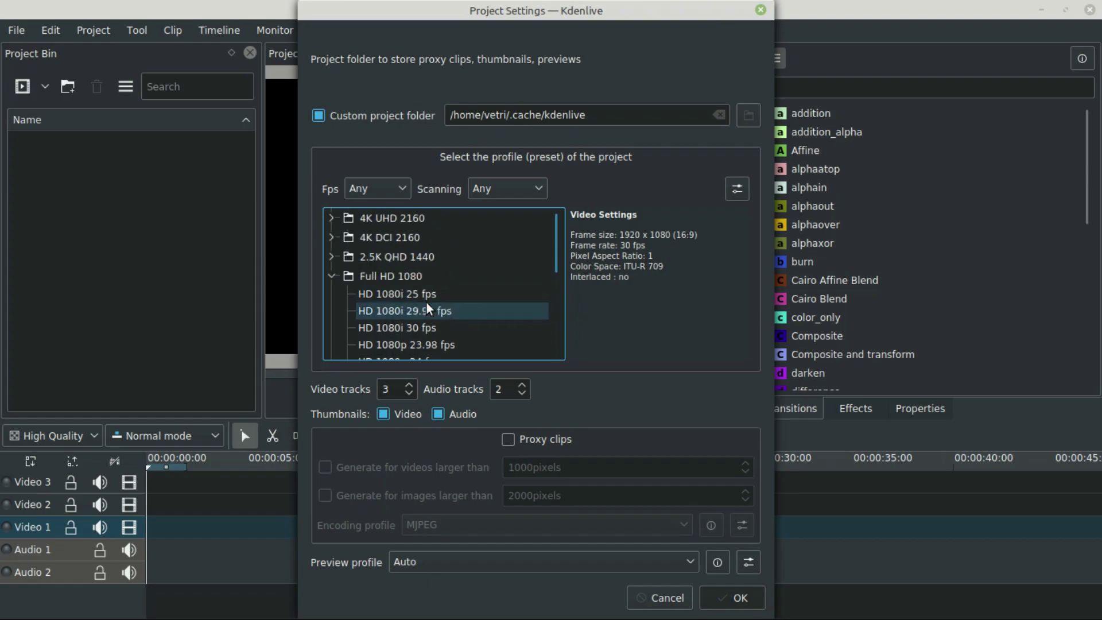
scroll(426, 301, "down", 3)
scroll(426, 301, "up", 3)
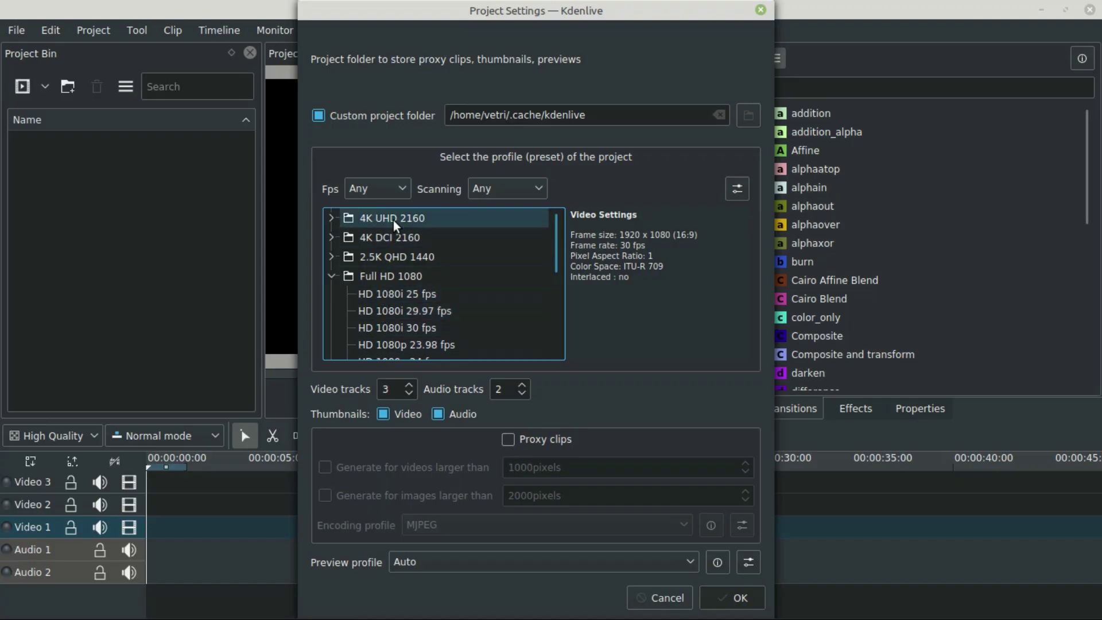
scroll(371, 313, "down", 2)
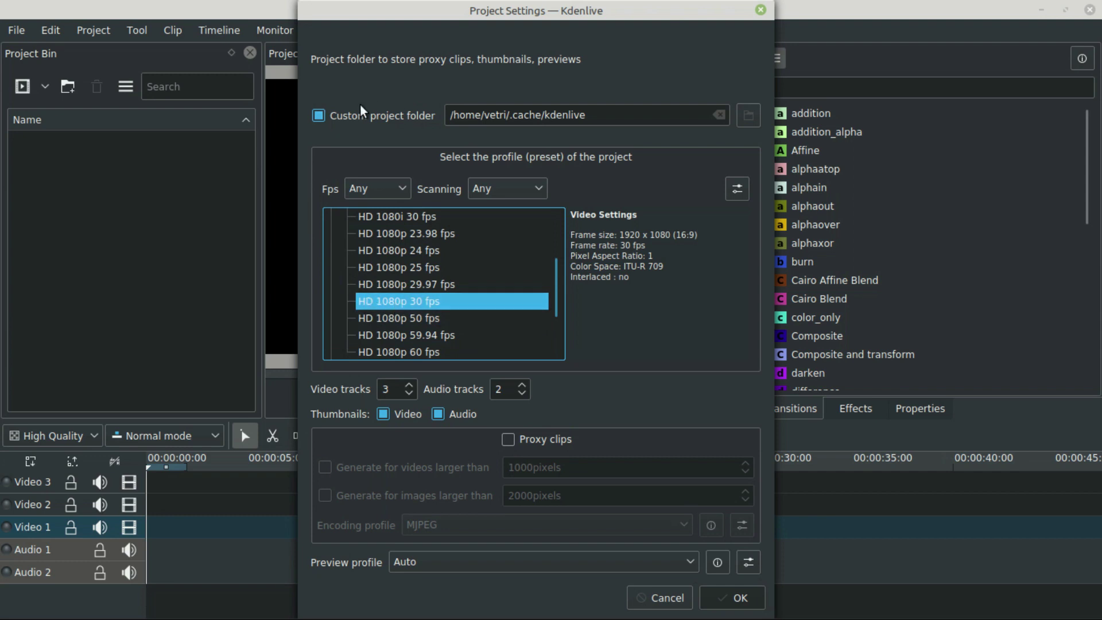
left_click(528, 120)
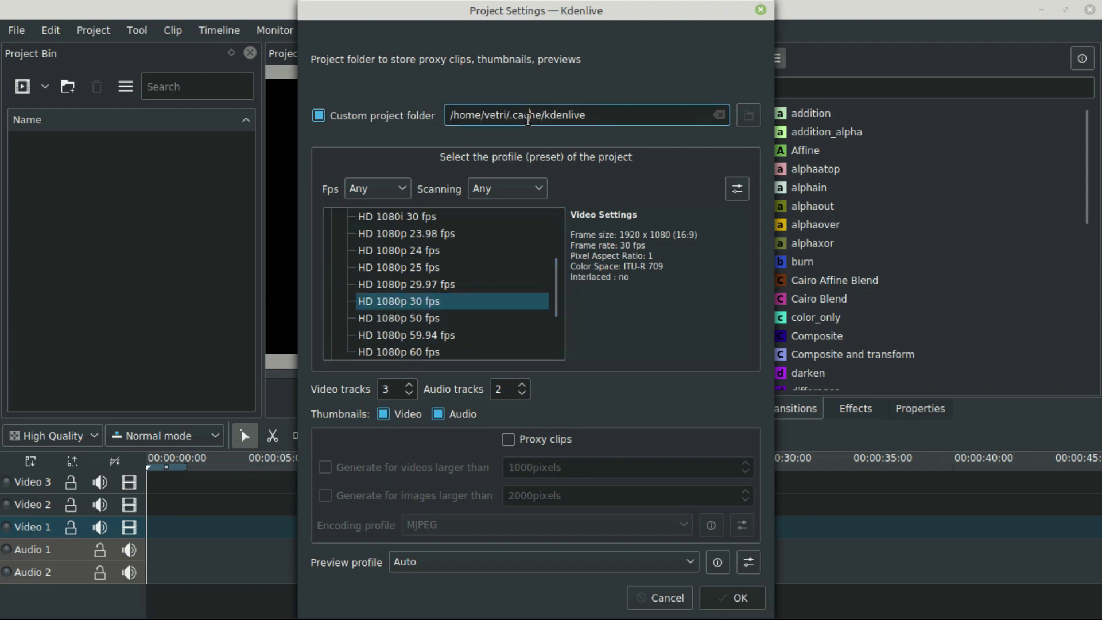
left_click_drag(617, 116, 454, 112)
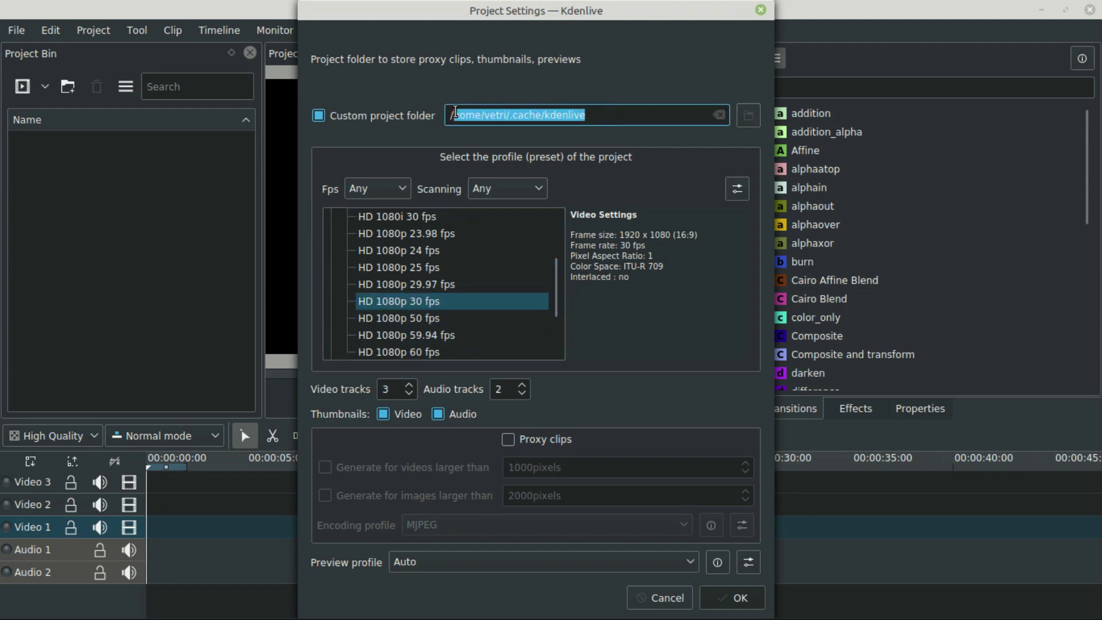
left_click(630, 118)
left_click_drag(630, 117, 332, 114)
left_click(609, 115)
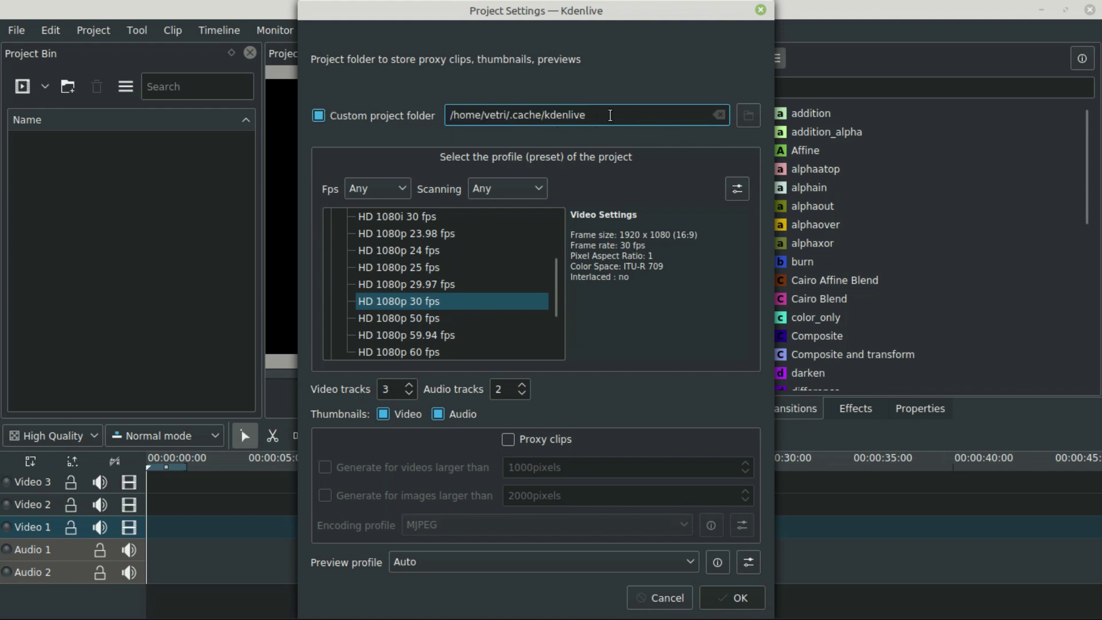
left_click(747, 117)
left_click(302, 190)
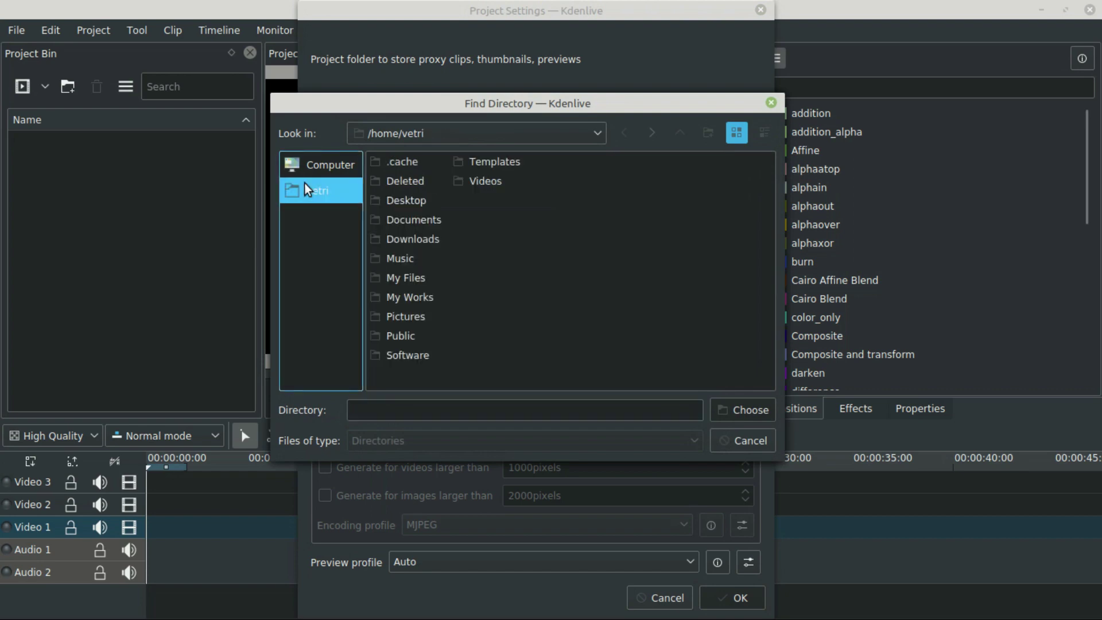
key("Escape")
Accept the project settings and save the new project as First Project in the My Works/Kdenlive folder.
left_click(728, 591)
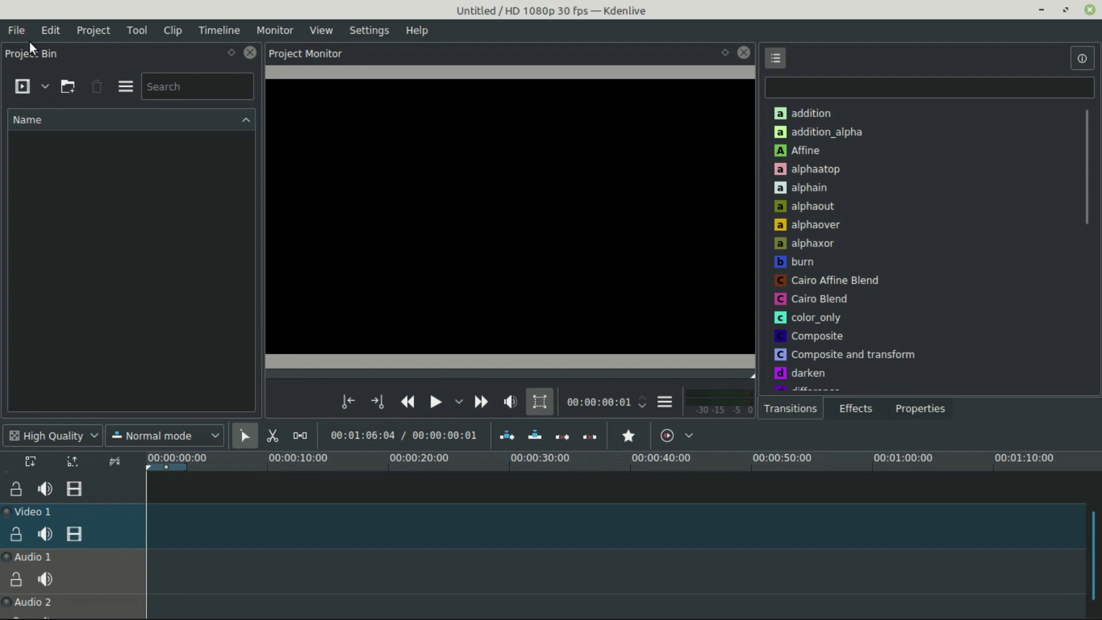
left_click(3, 30)
left_click(46, 141)
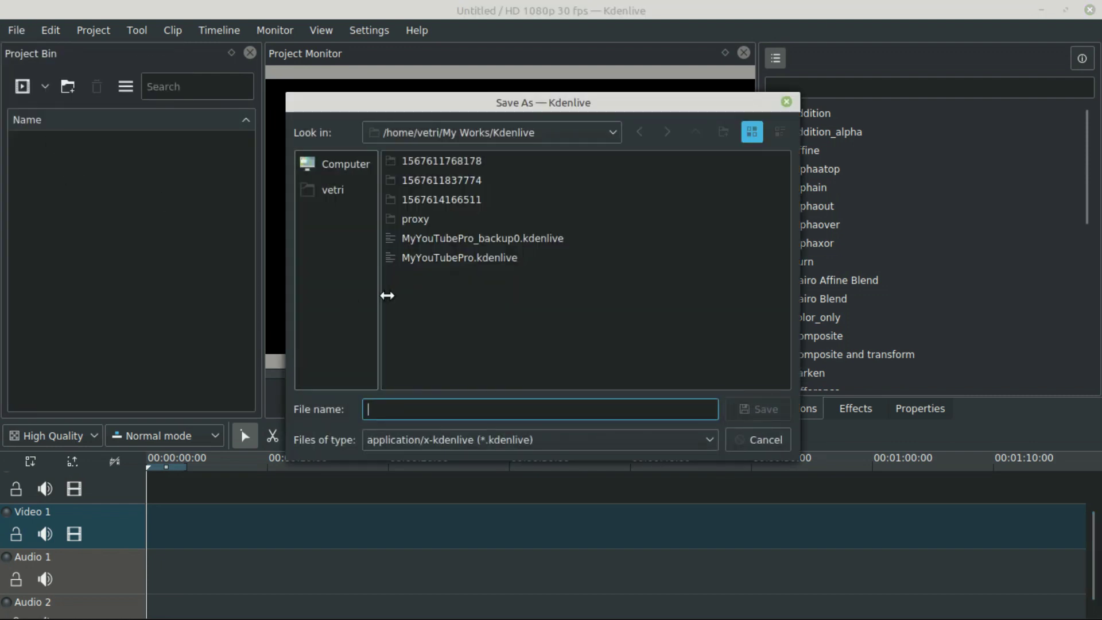
left_click(395, 410)
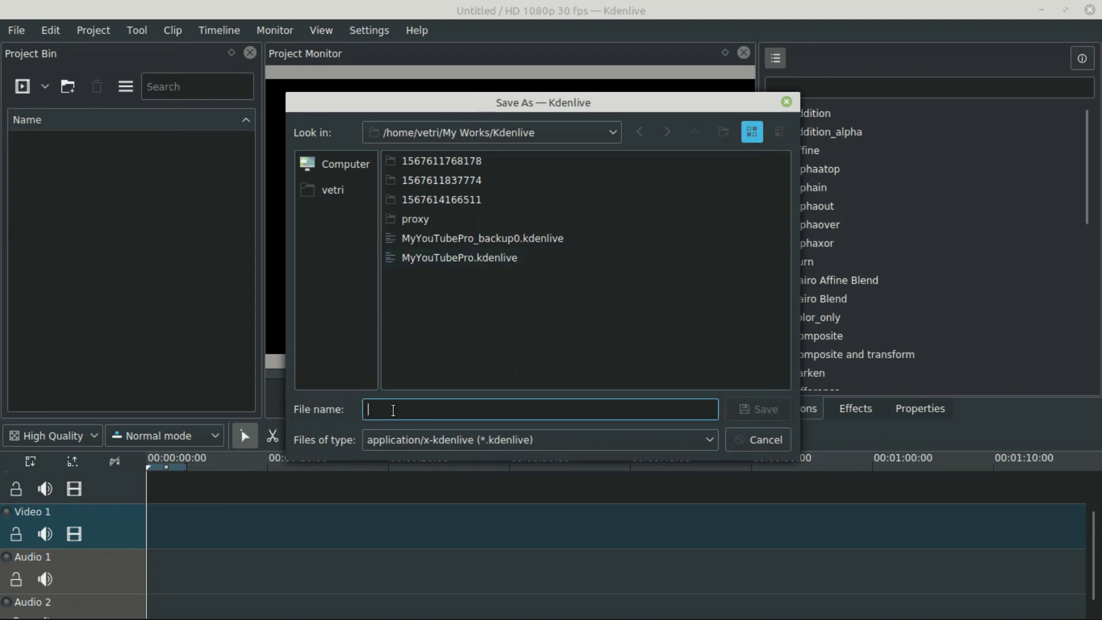
type("F")
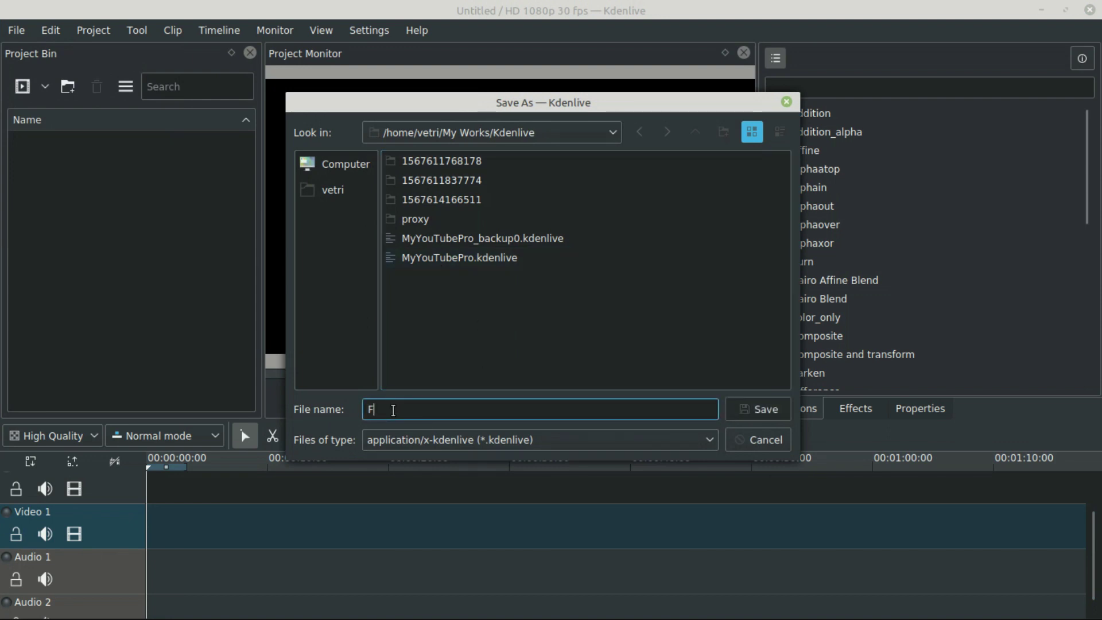
type("irst Project")
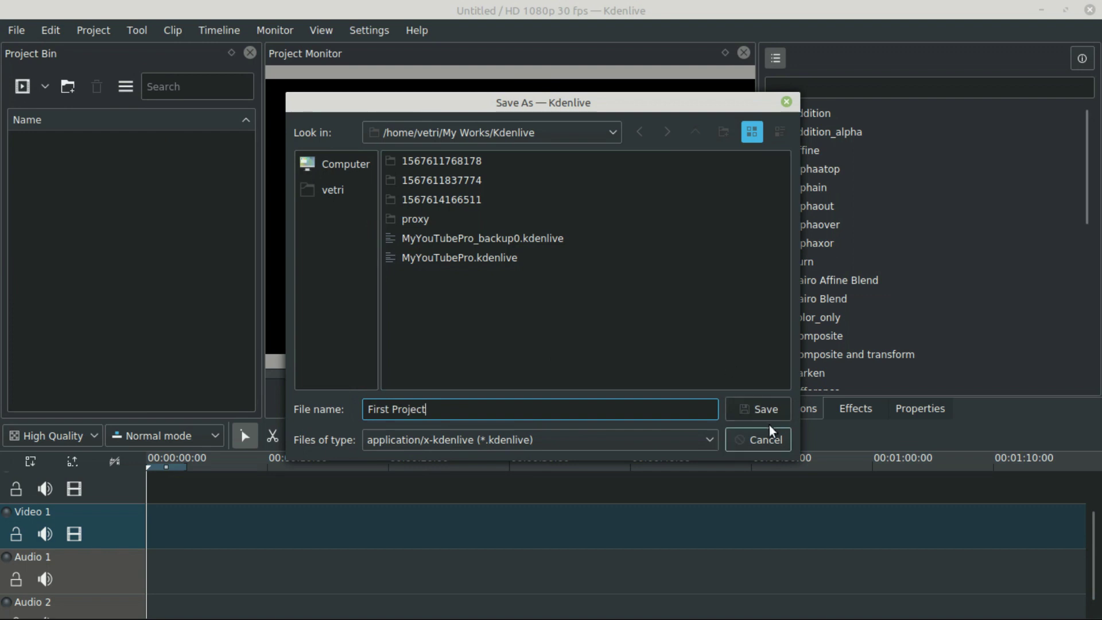
left_click(760, 409)
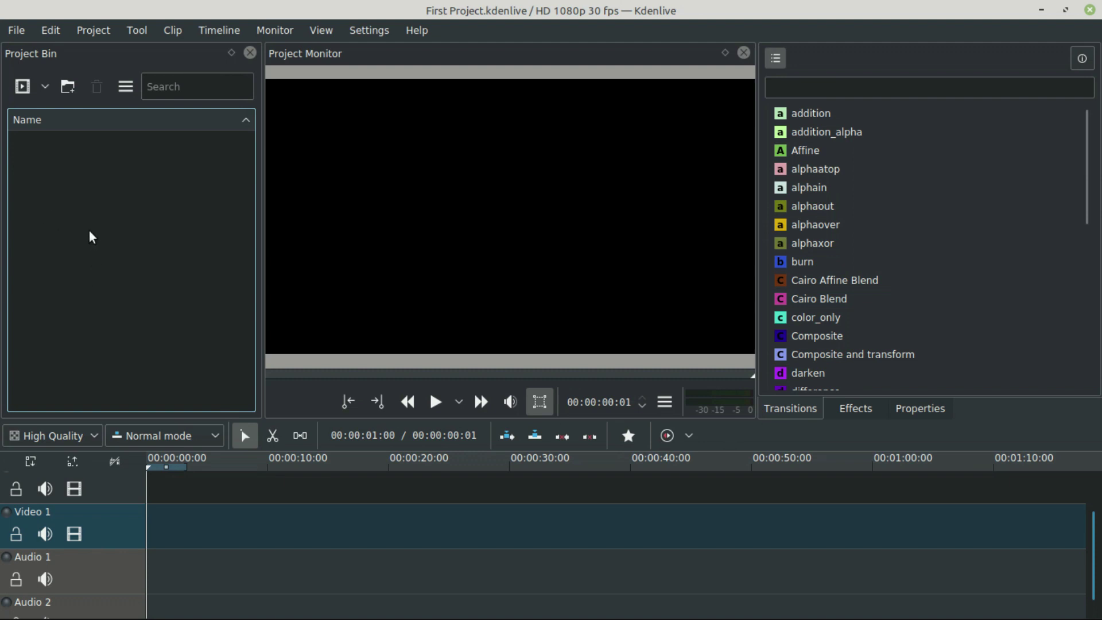
Add the clip ActiveWetHoverfly.webm from the Videos/Kednlive Pro Videos folder to the Project Bin.
right_click(80, 211)
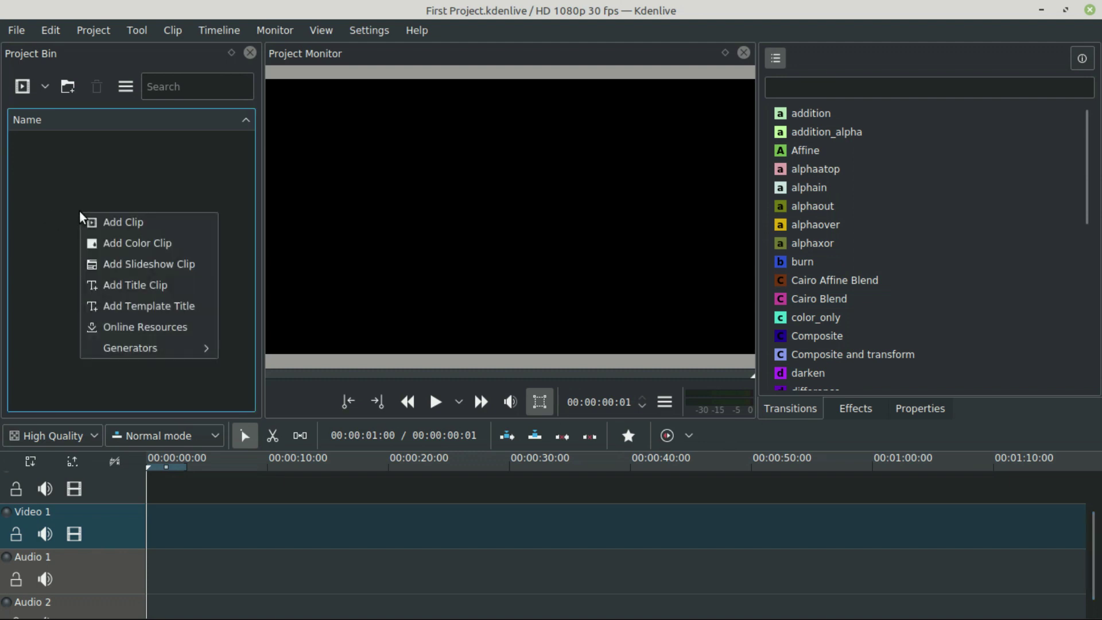
left_click(127, 225)
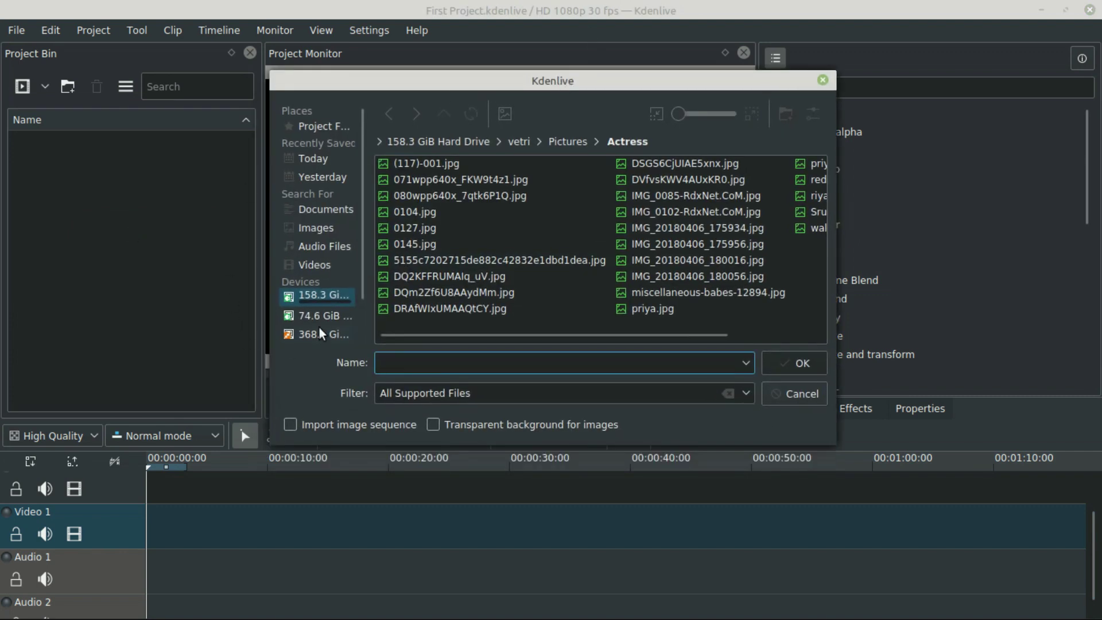
left_click(322, 294)
left_click(400, 180)
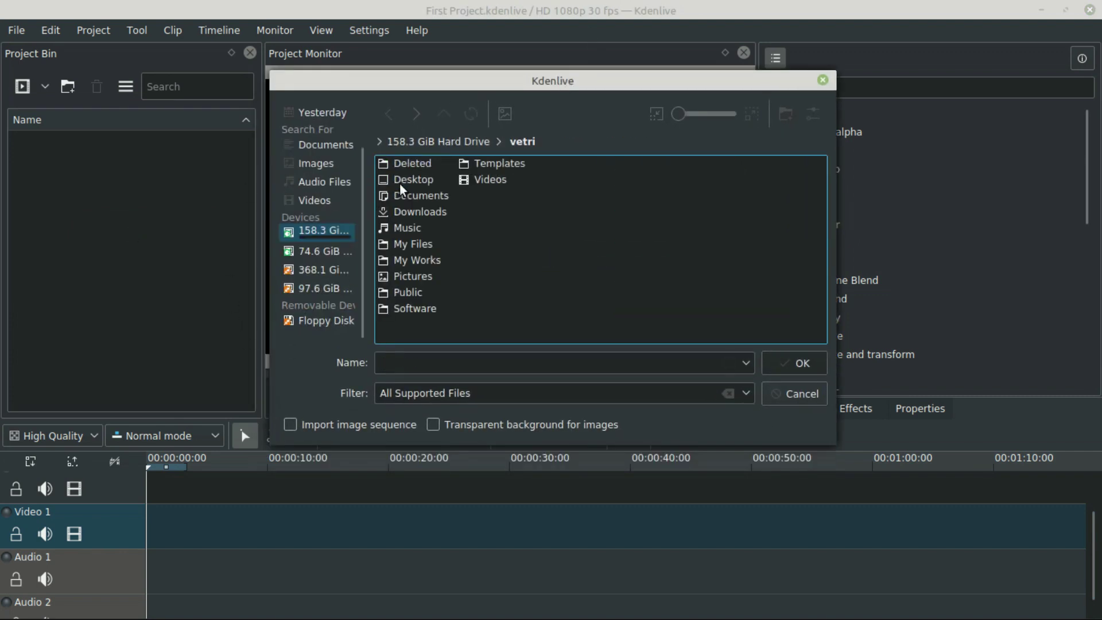
left_click(484, 179)
left_click(454, 163)
left_click(457, 165)
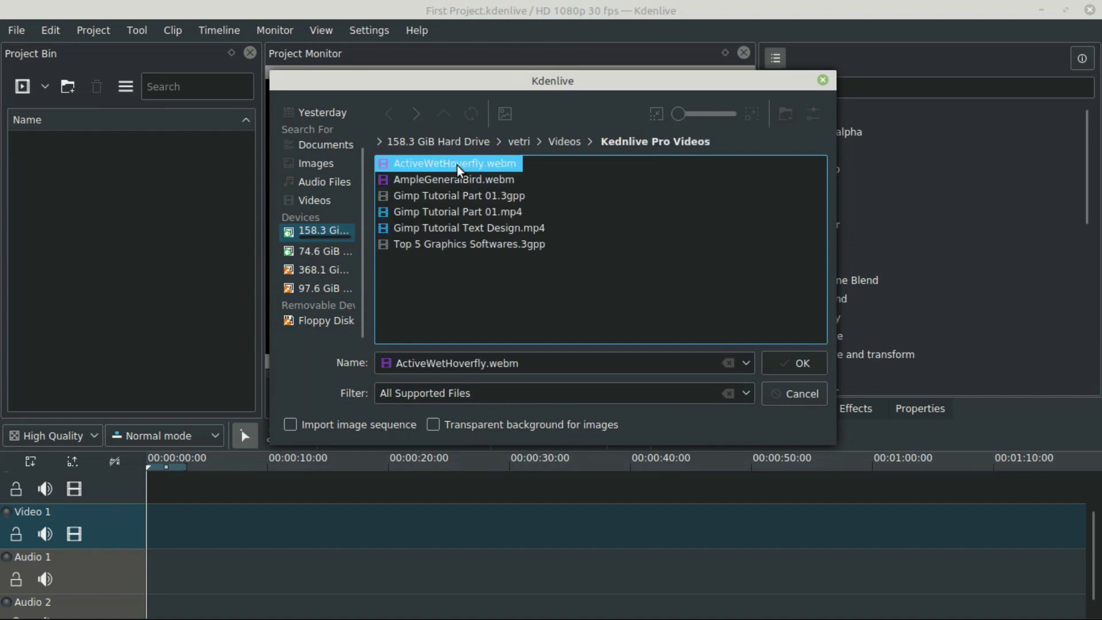
left_click(807, 363)
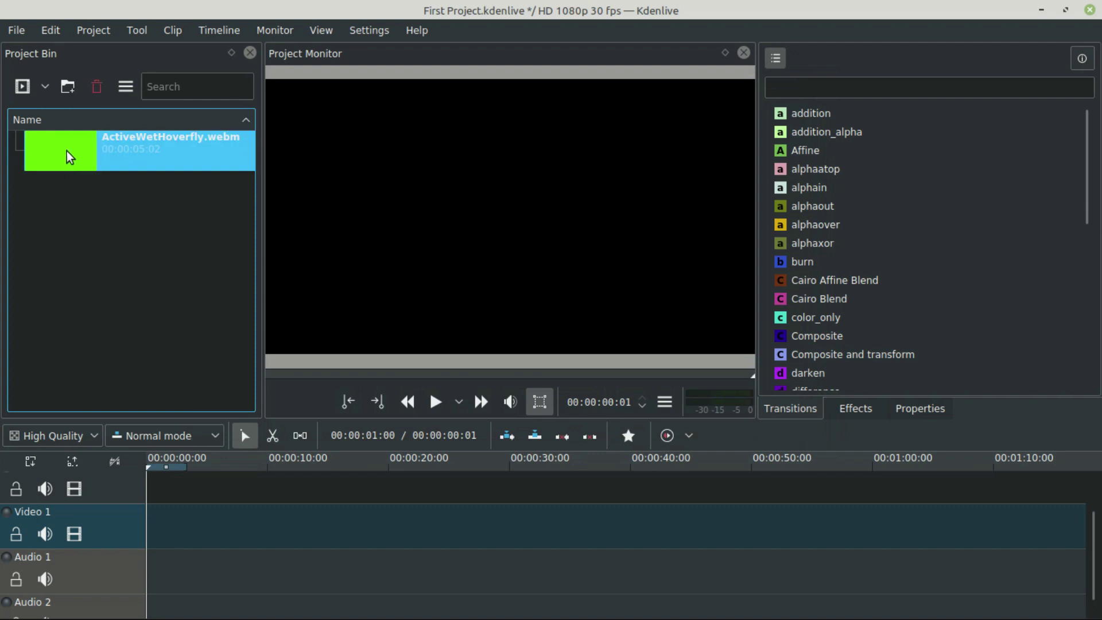
Place ActiveWetHoverfly.webm at the start of the Video 1 track, preview it, and move the playhead back to about 00:00:01:26.
left_click_drag(67, 150, 166, 529)
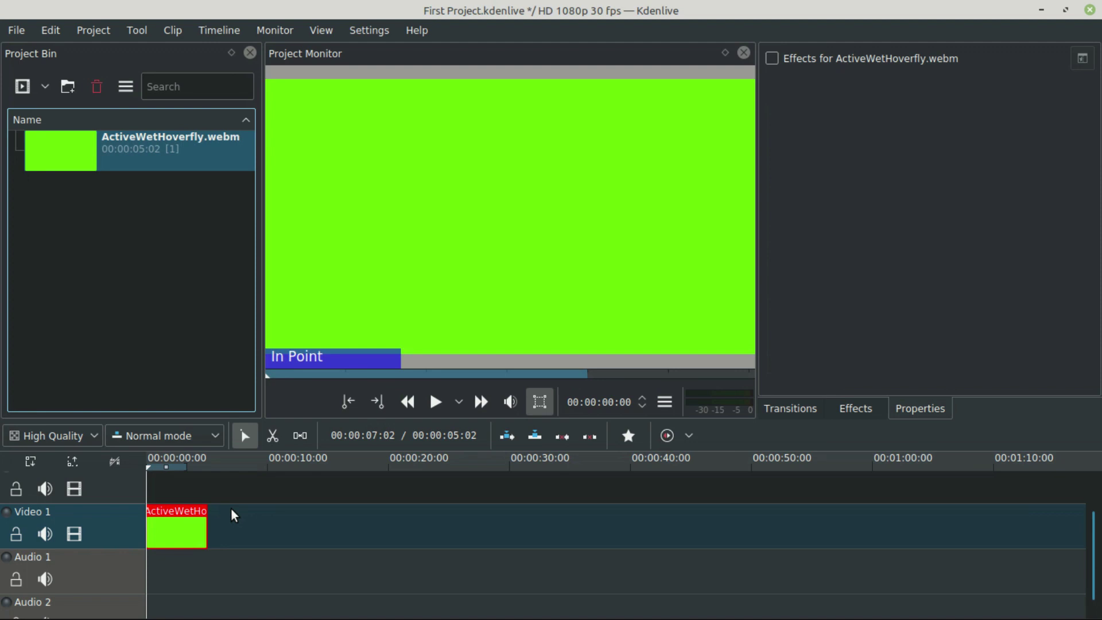
left_click(435, 400)
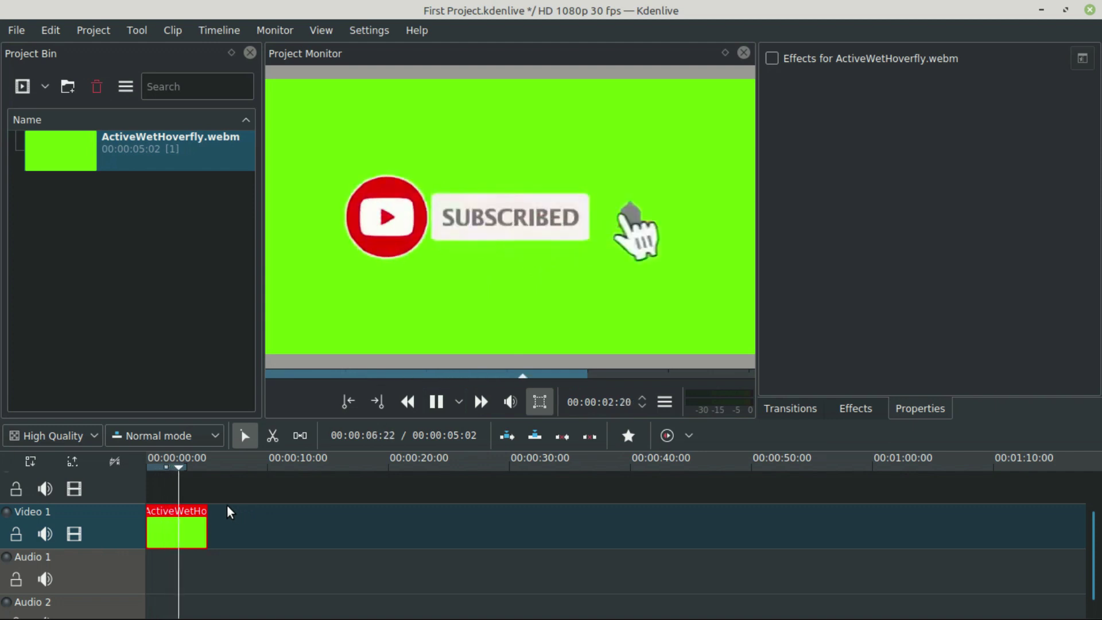
key("space")
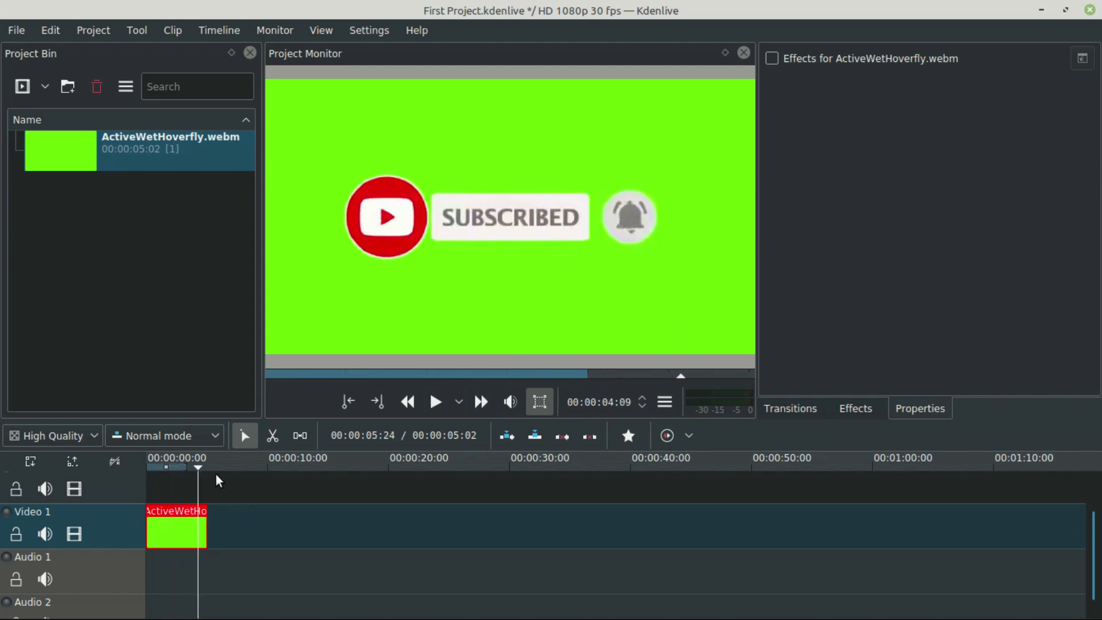
left_click_drag(179, 467, 168, 471)
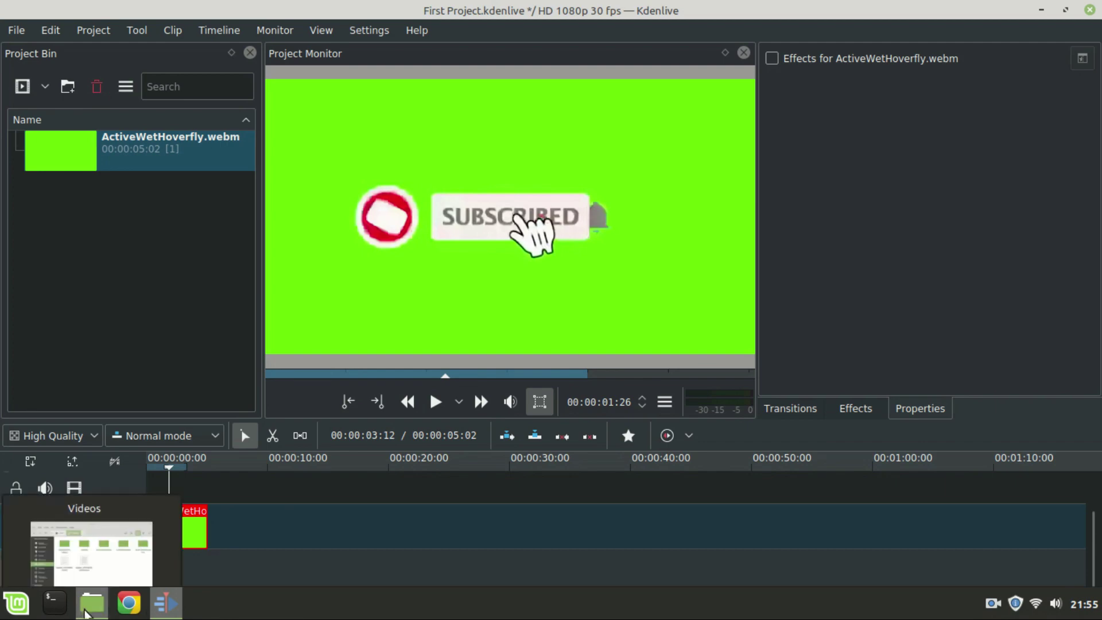
Switch to the file manager and import AmpleGeneralBird.webm from the Kednlive Pro Videos folder into the Project Bin.
left_click(90, 613)
left_click_drag(632, 92, 840, 62)
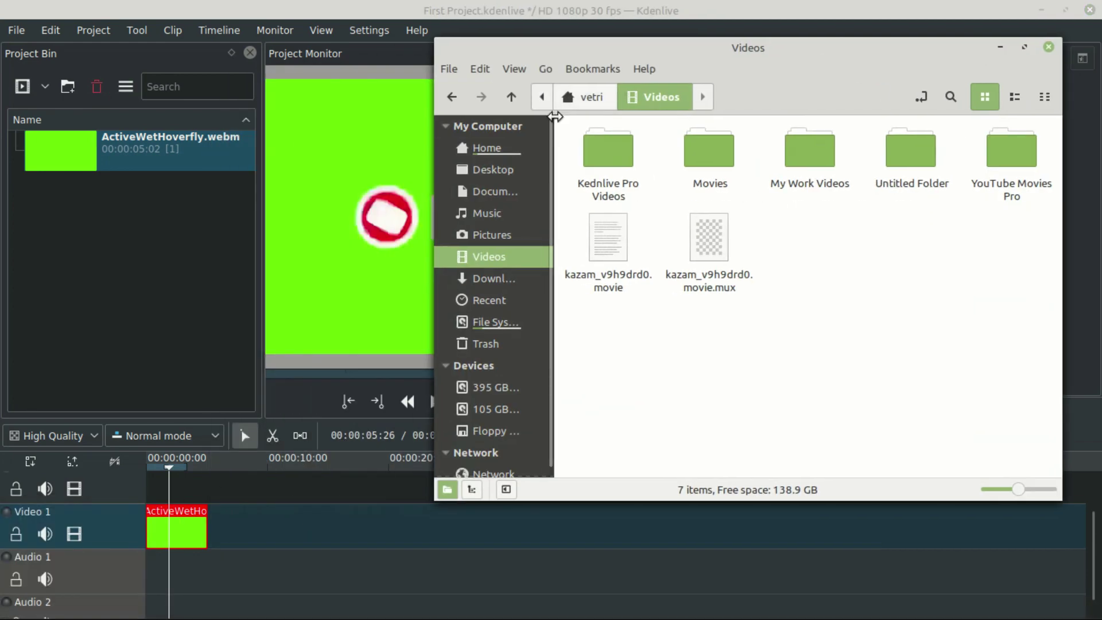
double_click(616, 147)
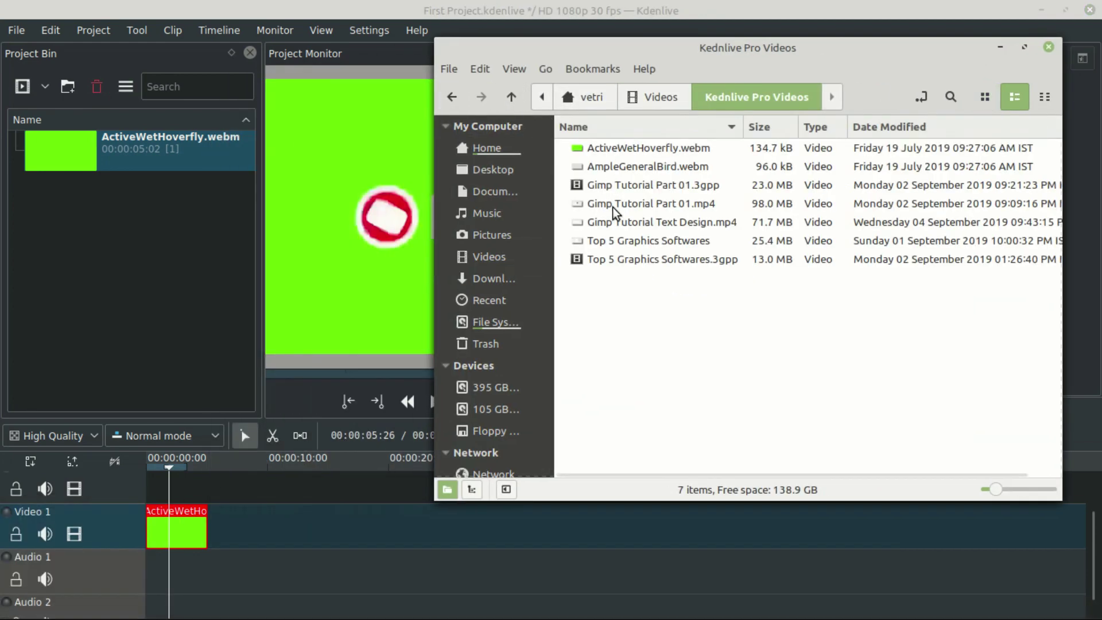
left_click(634, 167)
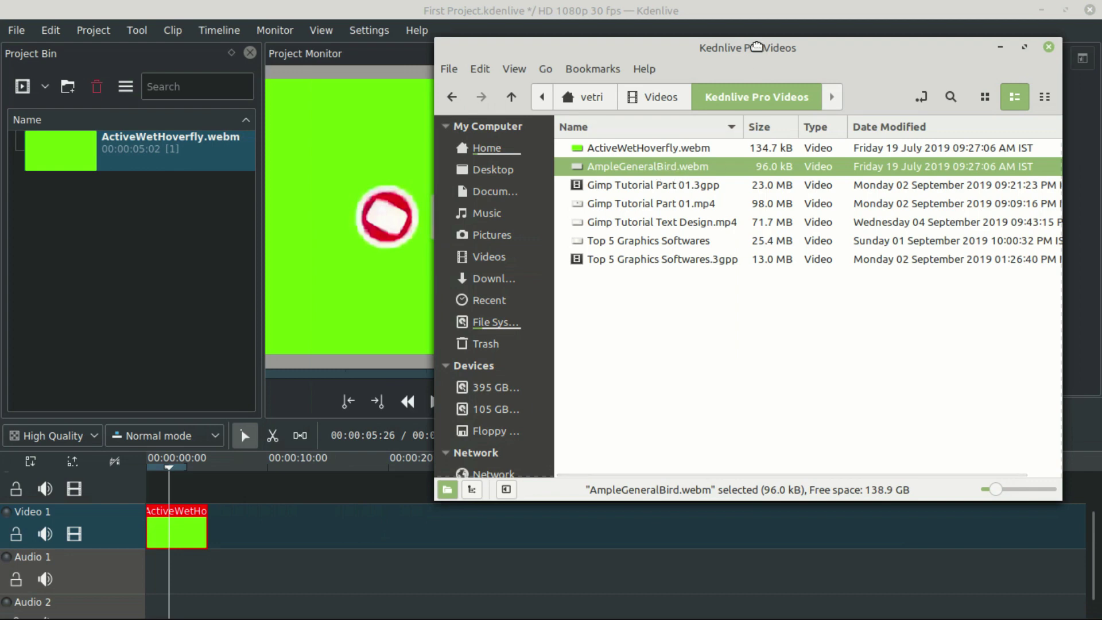
left_click_drag(756, 46, 742, 29)
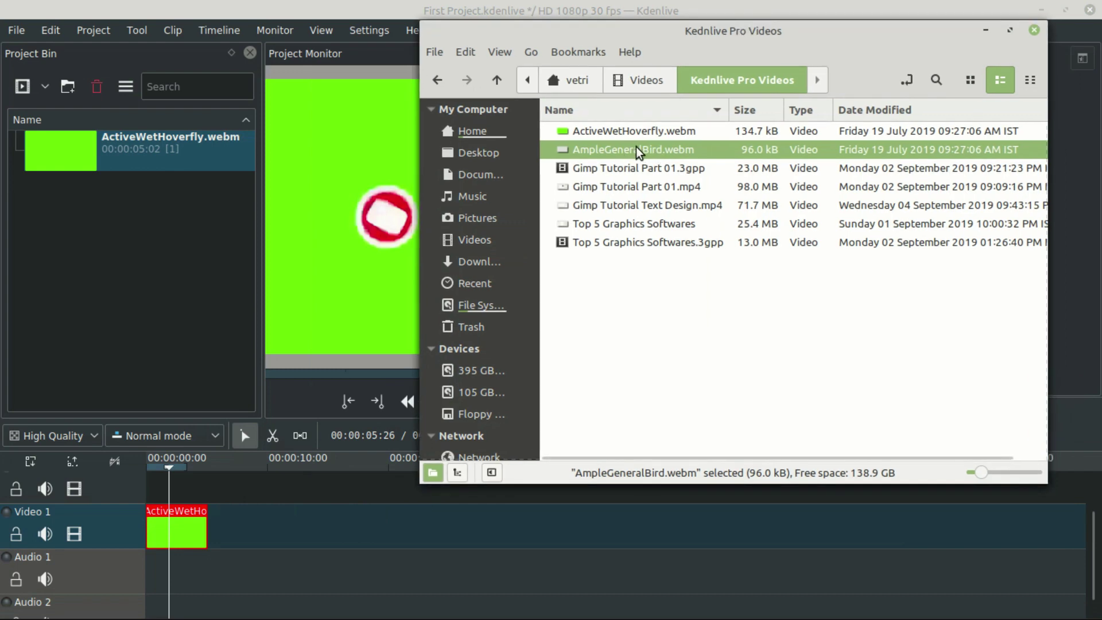
left_click_drag(635, 147, 67, 280)
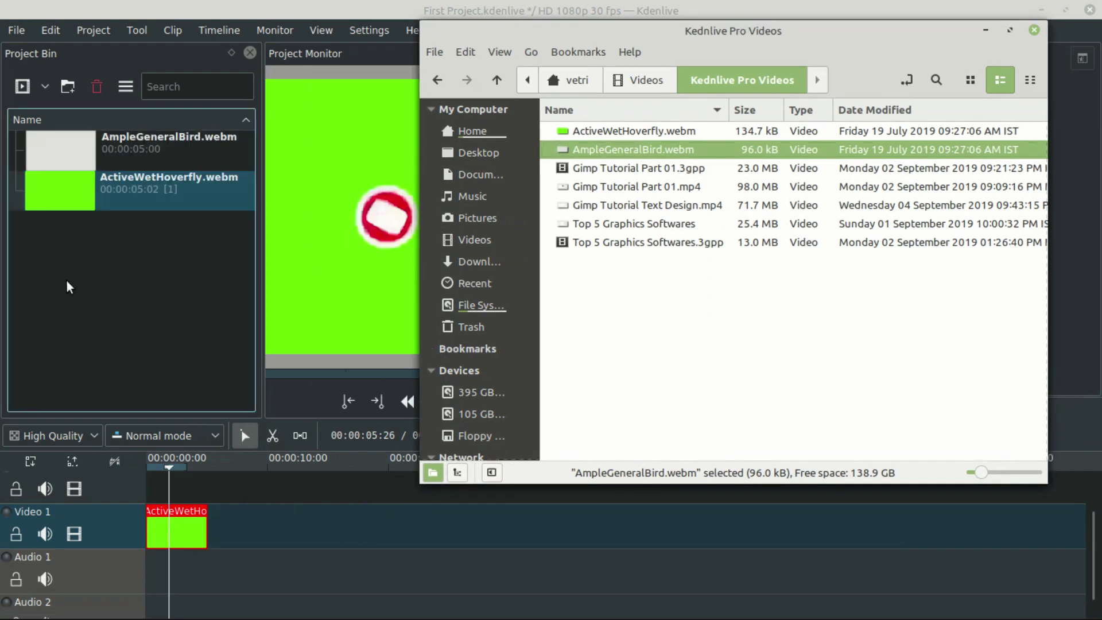
Return to Kdenlive and place AmpleGeneralBird.webm directly after the first clip on the Video 1 track.
left_click(93, 270)
left_click_drag(64, 147, 185, 514)
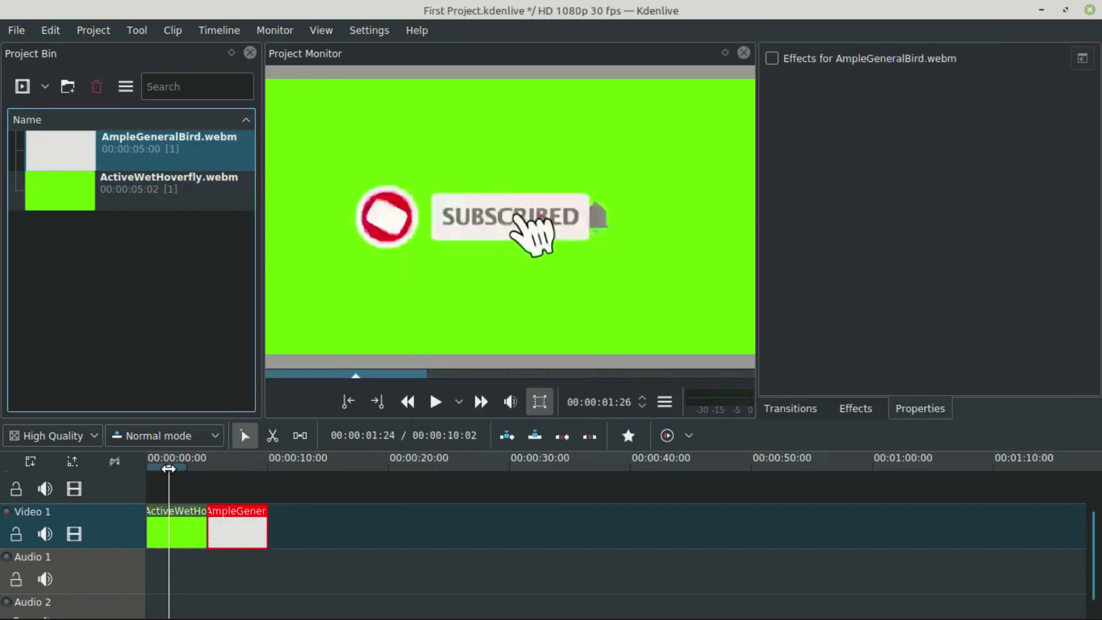
Scrub the playhead to 00:00:07:10 to preview AmpleGeneralBird.webm on the timeline.
left_click_drag(170, 469, 249, 481)
left_click(234, 488)
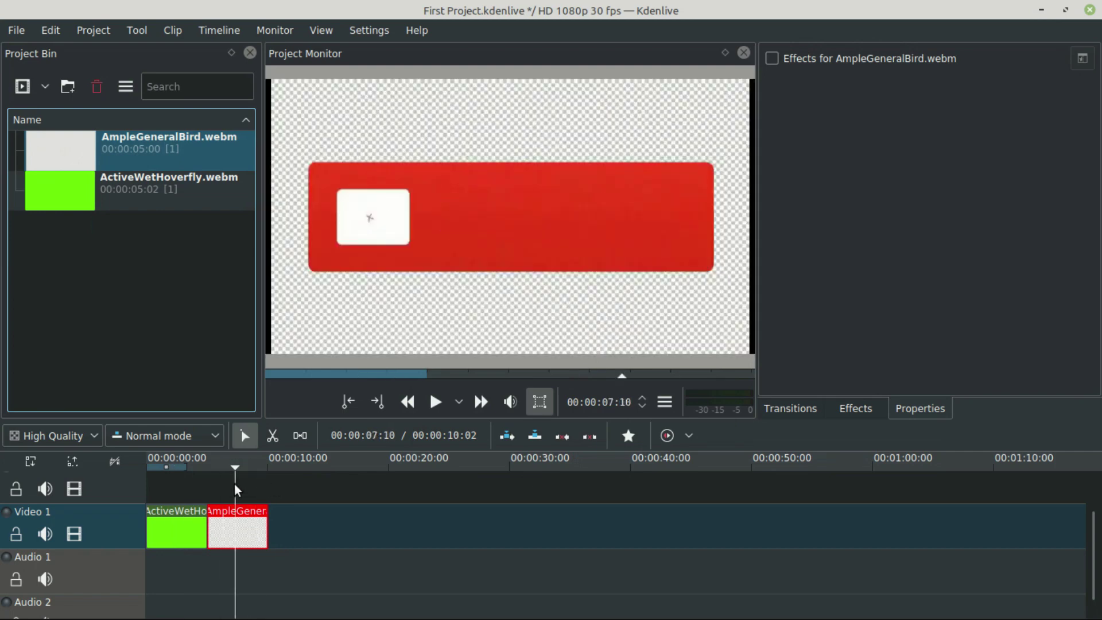
Switch to the file manager and import 0104.jpg from the Pictures/Actress folder into the Project Bin.
left_click(95, 613)
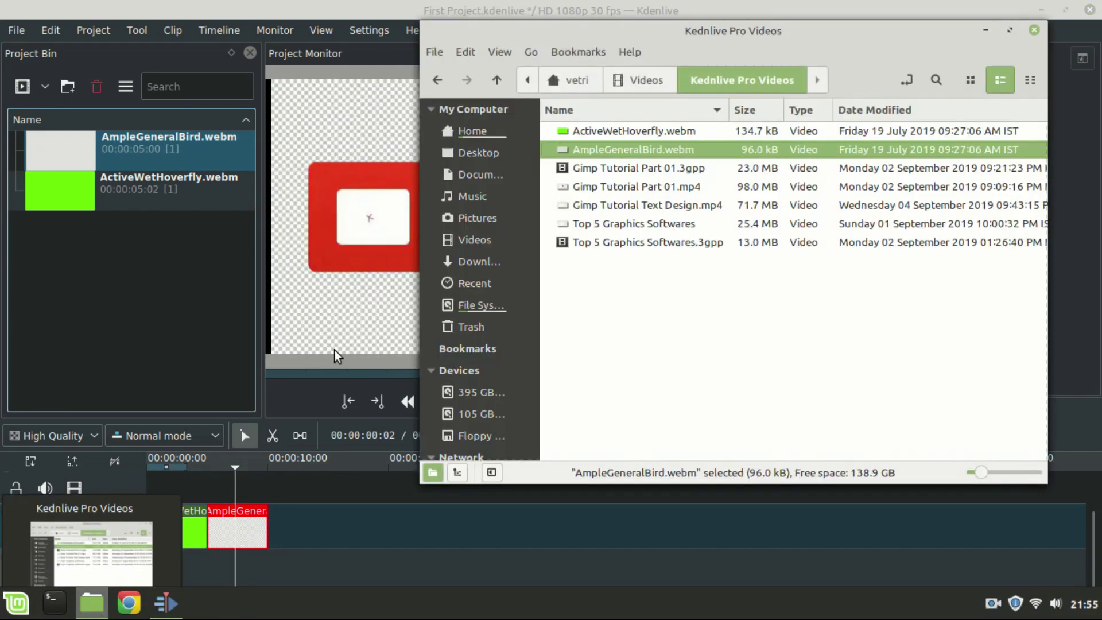
left_click(438, 85)
left_click(439, 90)
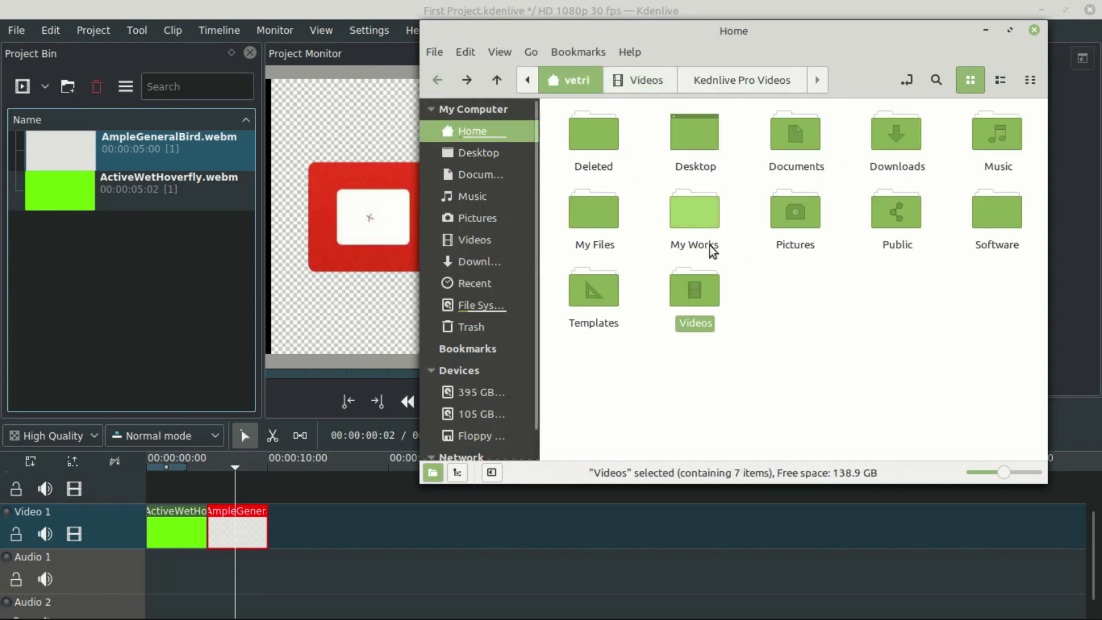
double_click(803, 218)
double_click(698, 133)
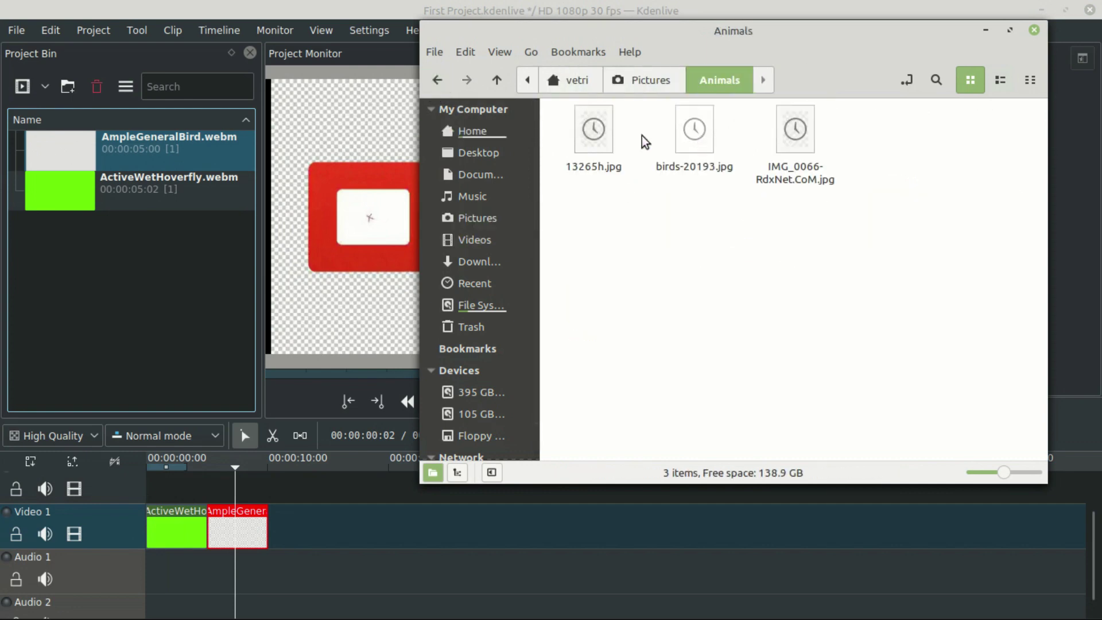
left_click(439, 85)
left_click(577, 125)
double_click(577, 125)
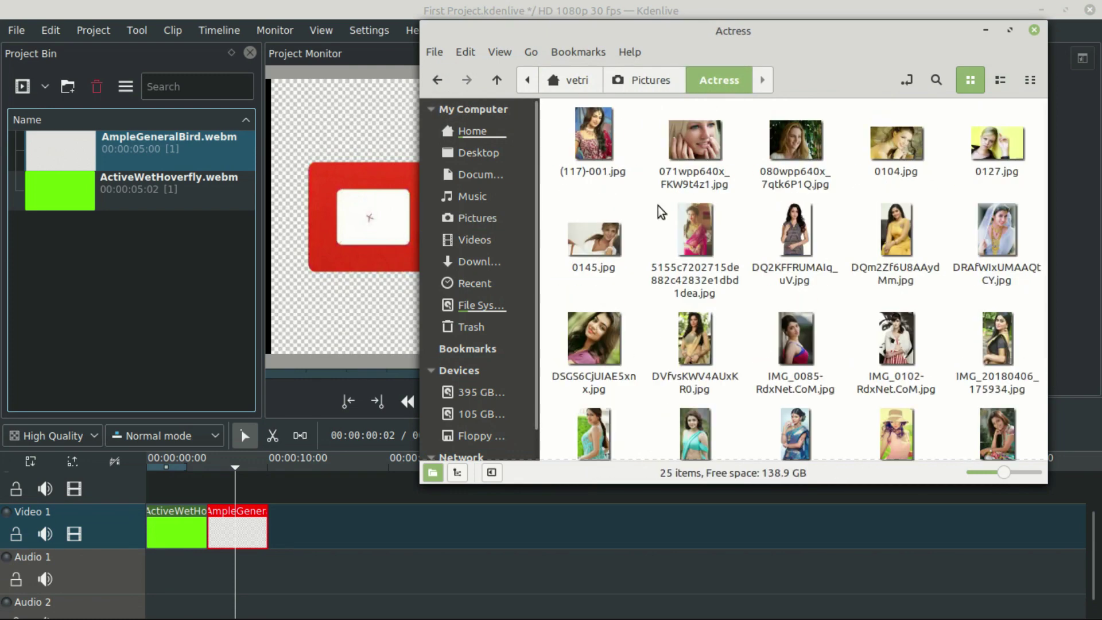
left_click(893, 144)
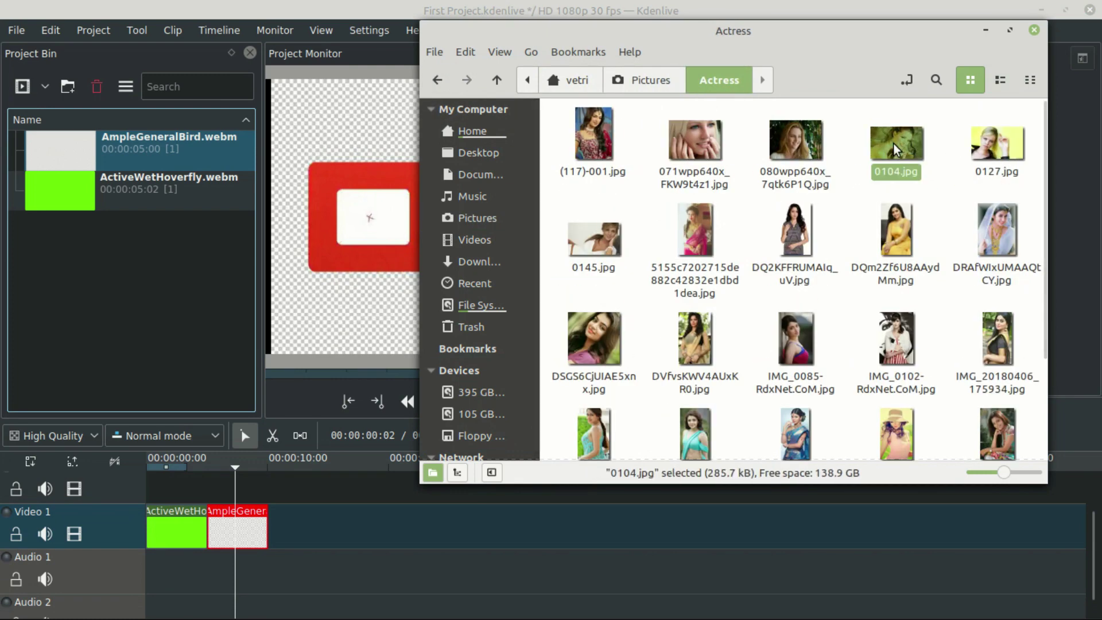
left_click_drag(893, 143, 248, 494)
left_click(88, 304)
Shift AmpleGeneralBird.webm along the Video 1 track and insert 0104.jpg between the two clips, leaving no gap.
left_click_drag(247, 531, 330, 531)
left_click_drag(264, 487, 250, 528)
left_click_drag(326, 527, 293, 529)
left_click(178, 480)
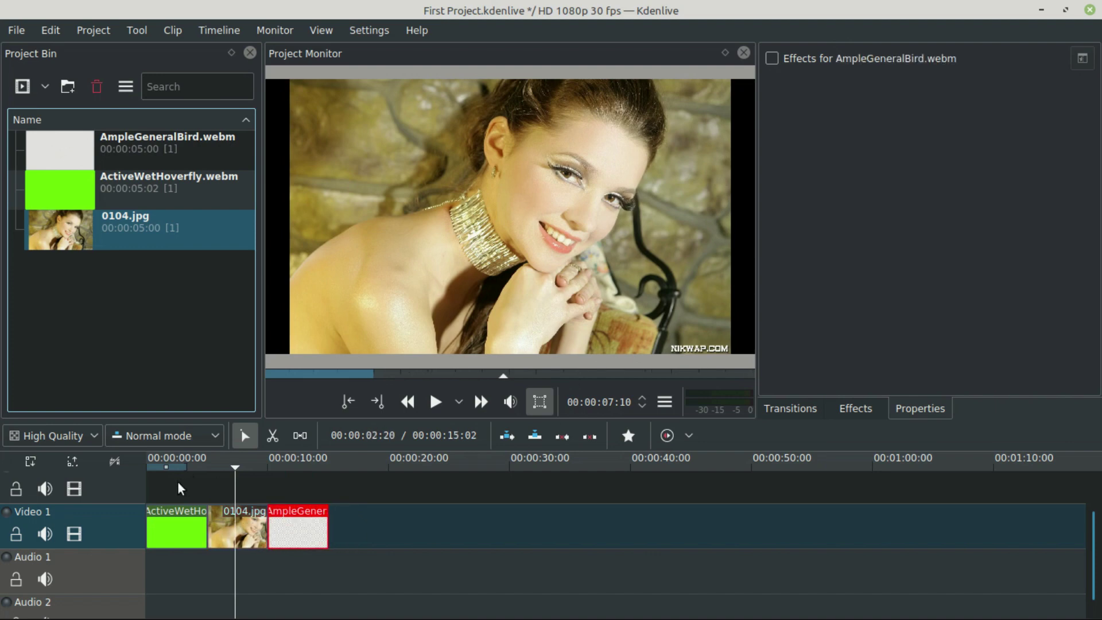
Play the three-clip sequence from the start of the timeline and pause at about 00:00:05:28.
left_click_drag(181, 467, 135, 469)
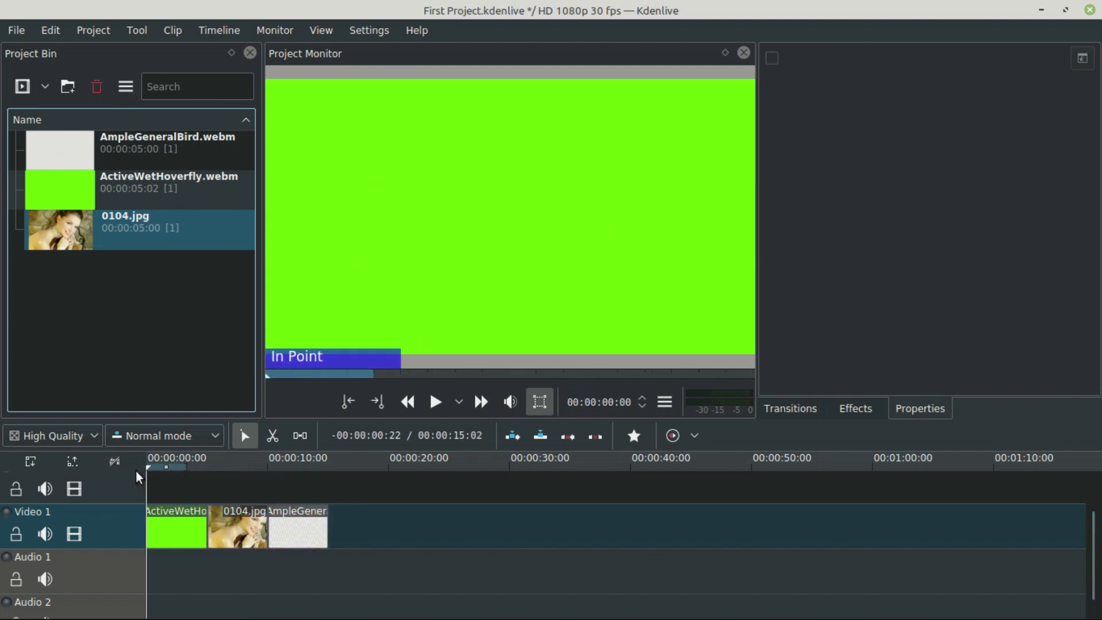
key("space")
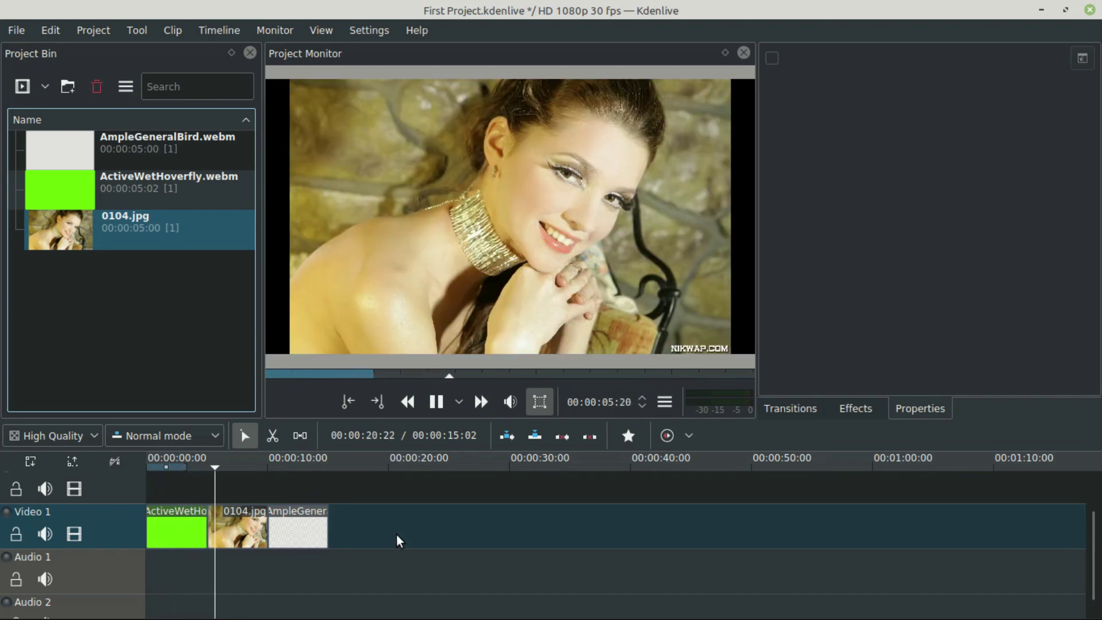
key("space")
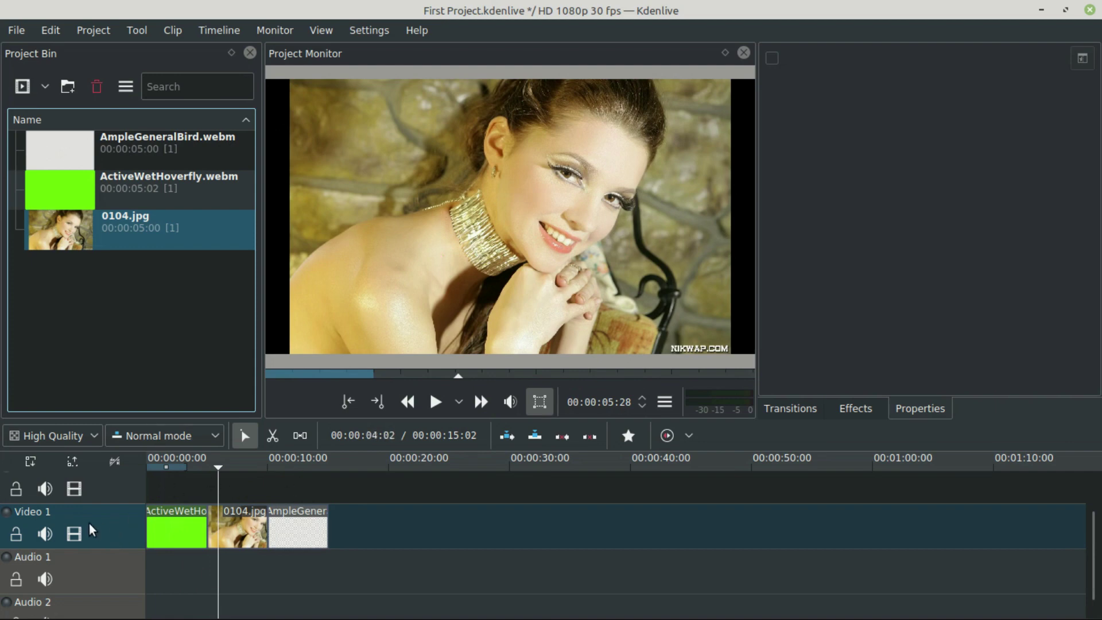
Shrink the track heights so all five tracks fit, and replay the sequence, leaving the playhead at 00:00:06:10.
left_click(27, 464)
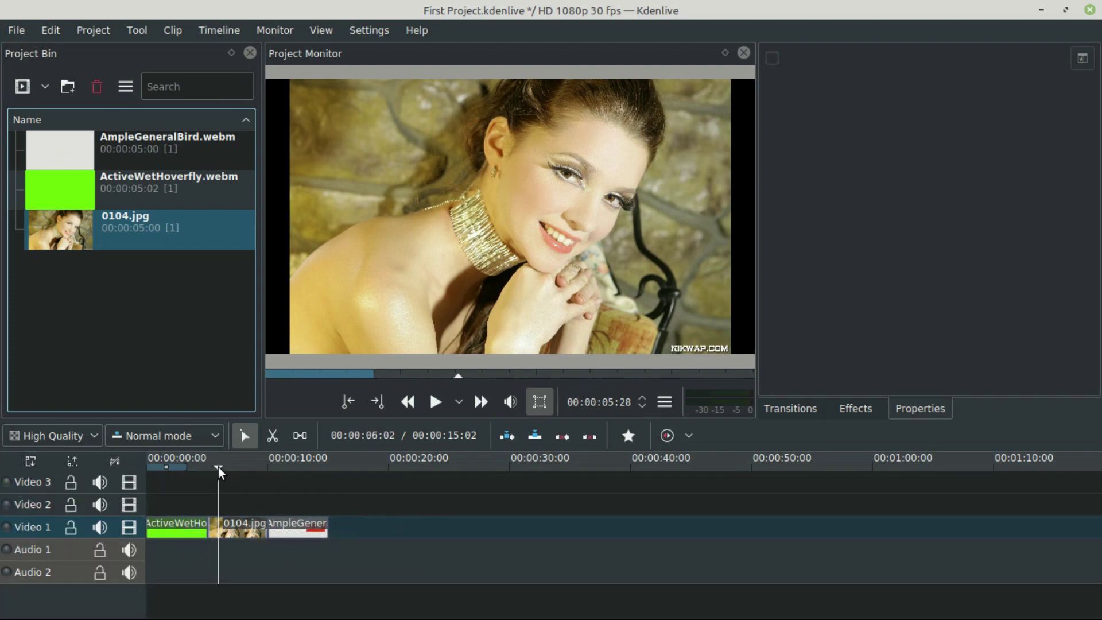
left_click(142, 463)
key("space")
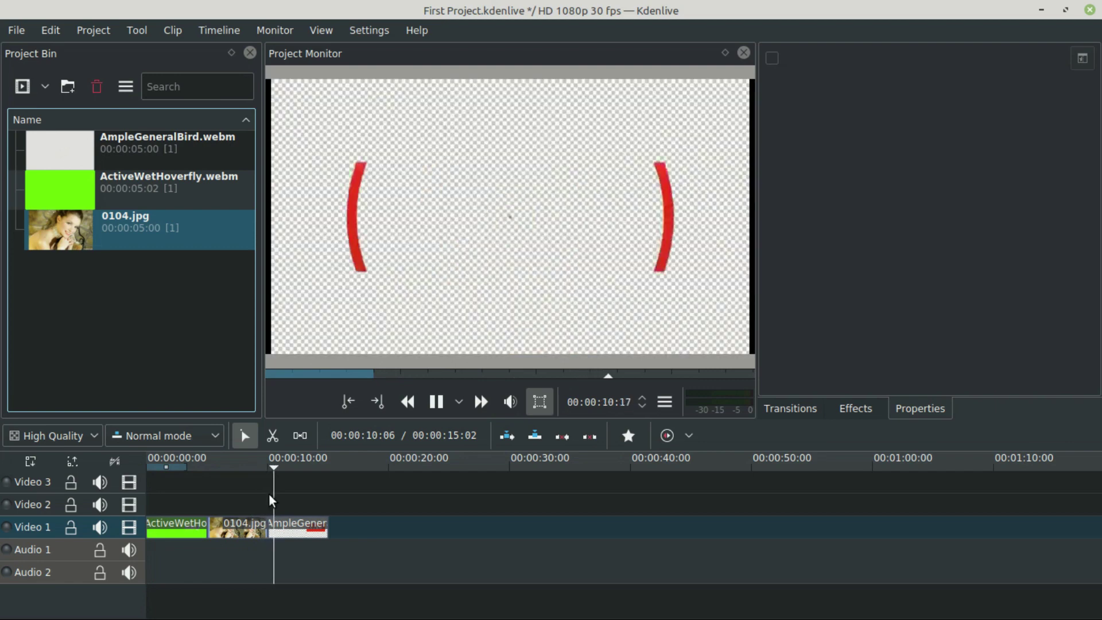
key("space")
left_click_drag(277, 474, 224, 477)
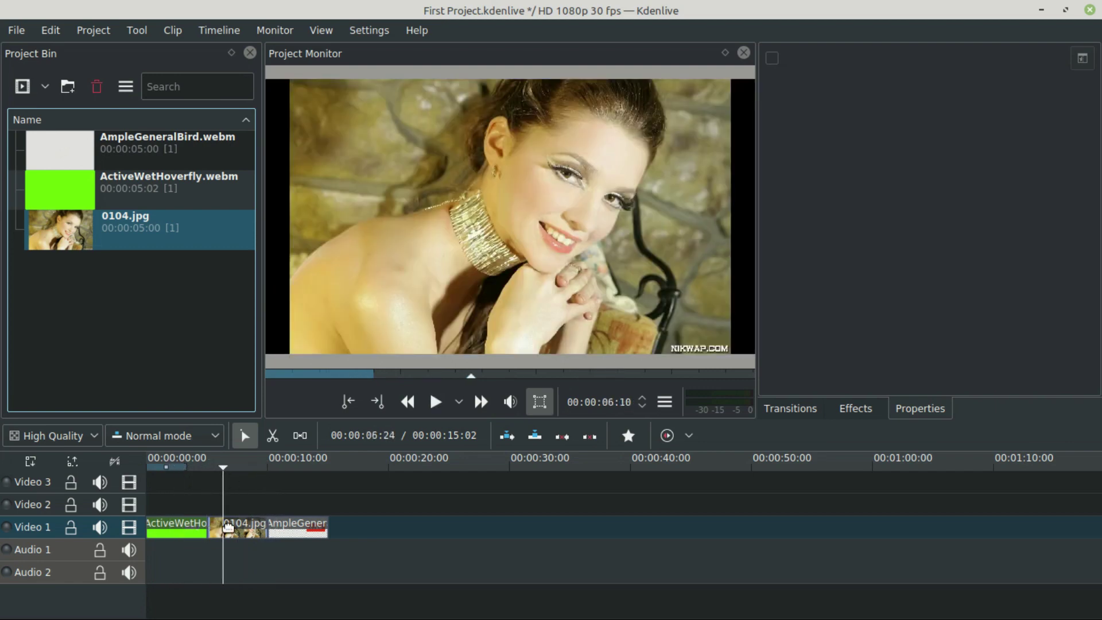
Delete ActiveWetHoverfly.webm from the Video 1 track.
left_click(241, 529)
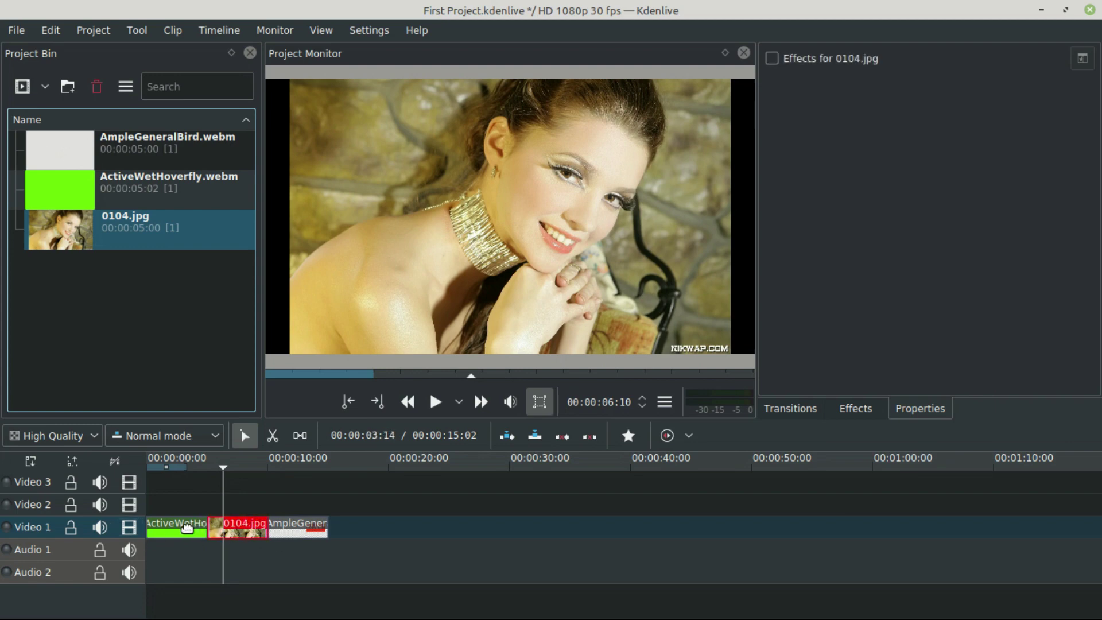
left_click(167, 523)
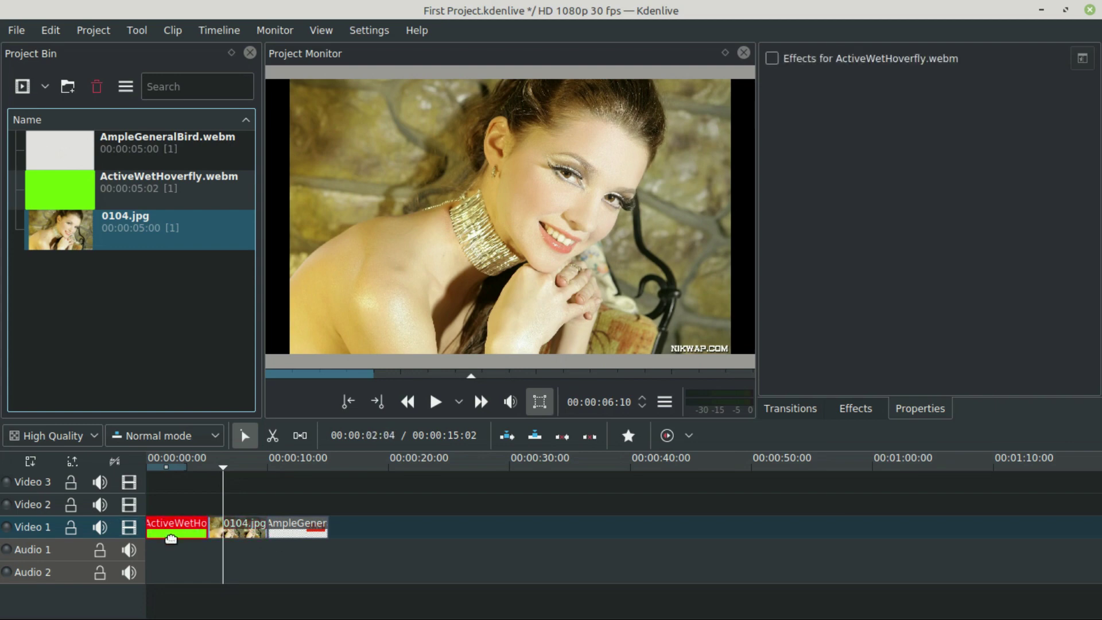
key("Delete")
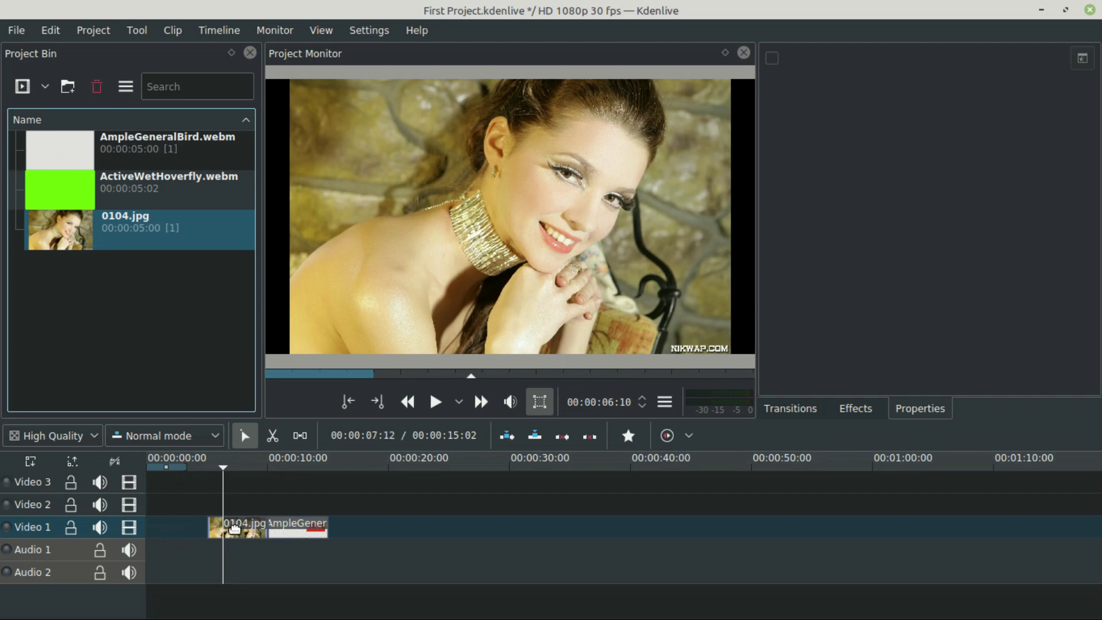
Try closing the gap by moving 0104.jpg and AmpleGeneralBird.webm individually towards the timeline start, and undo both moves.
left_click_drag(244, 534, 184, 536)
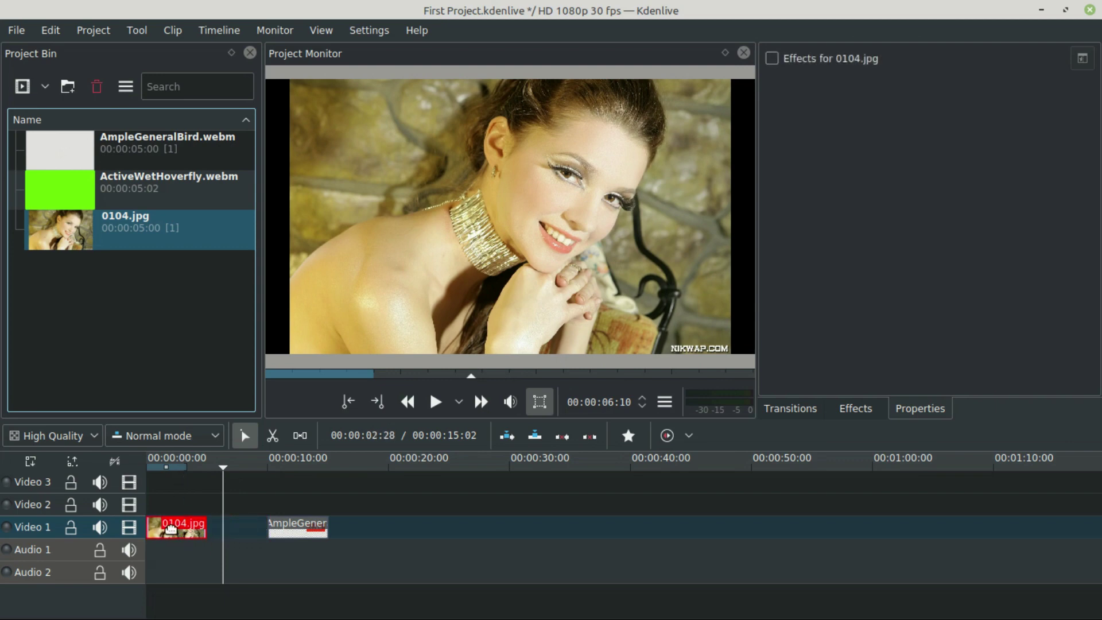
left_click_drag(307, 522, 252, 528)
key("ctrl+z")
key("ctrl+z")
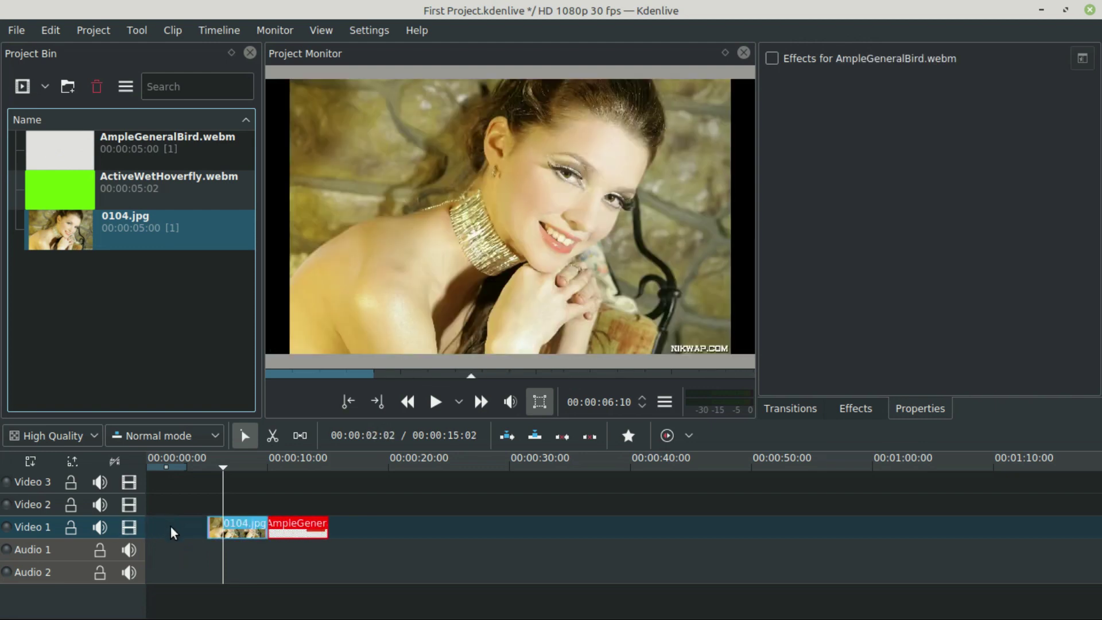
Remove the empty space before 0104.jpg in all tracks and return the playhead to the timeline start.
right_click(171, 526)
left_click(170, 525)
right_click(171, 525)
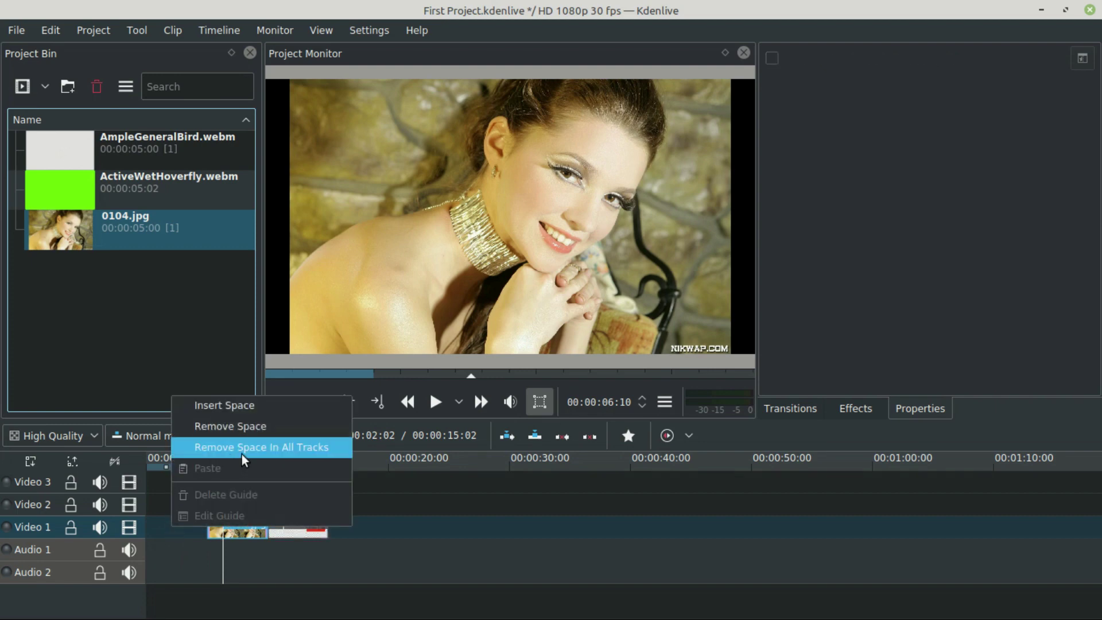
left_click(301, 446)
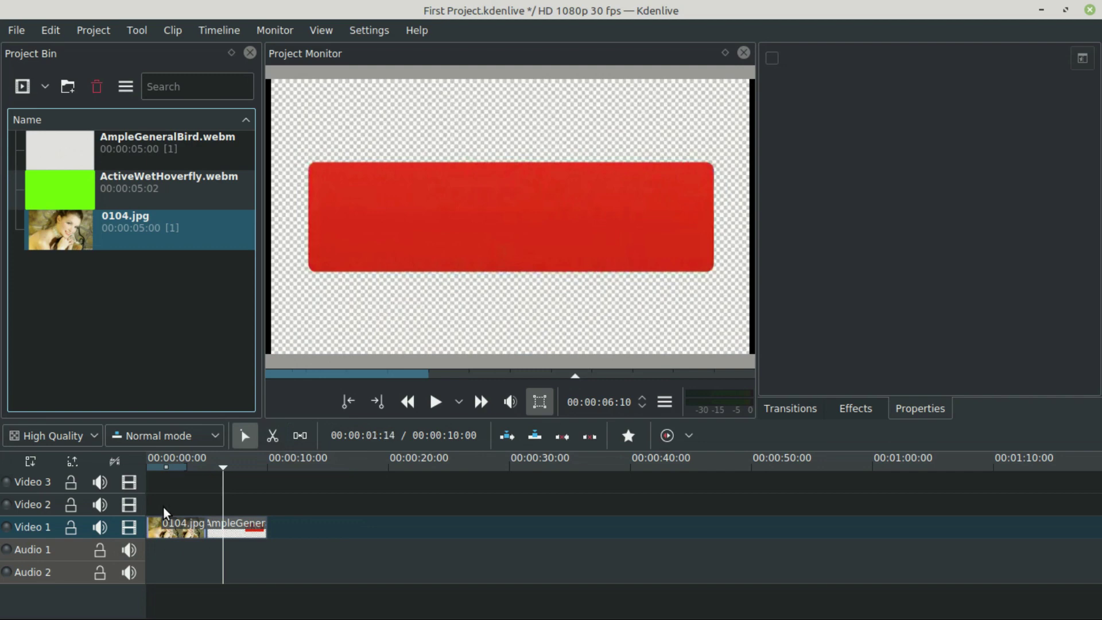
key("Home")
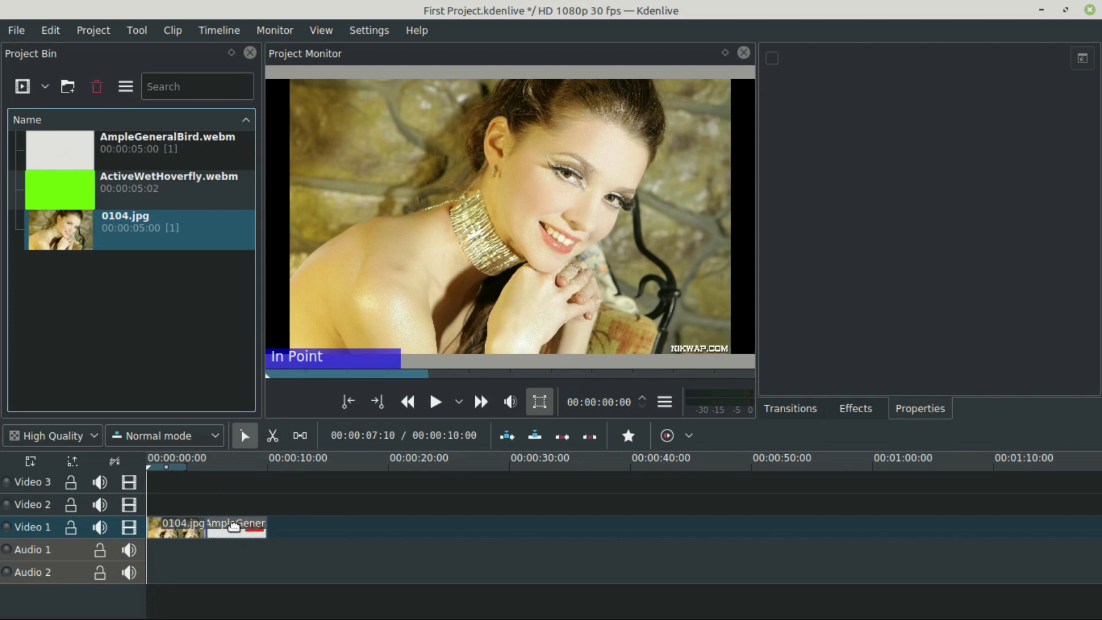
Zoom the timeline in and out to inspect the clips closely, ending zoomed in at the start of 0104.jpg.
scroll(234, 527, "up", 5)
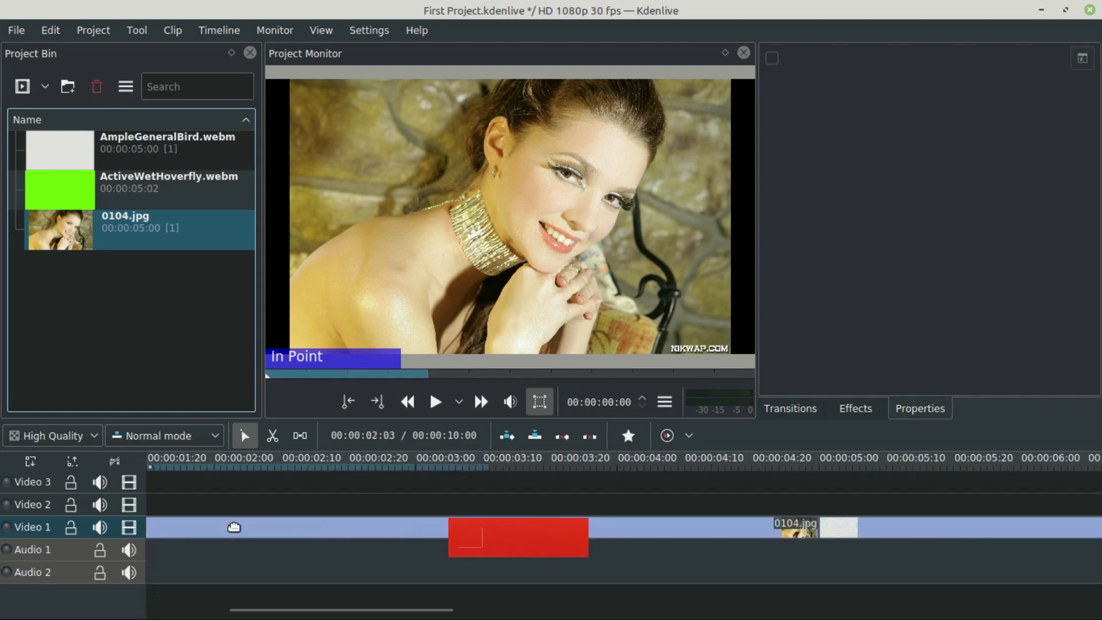
scroll(233, 527, "down", 5)
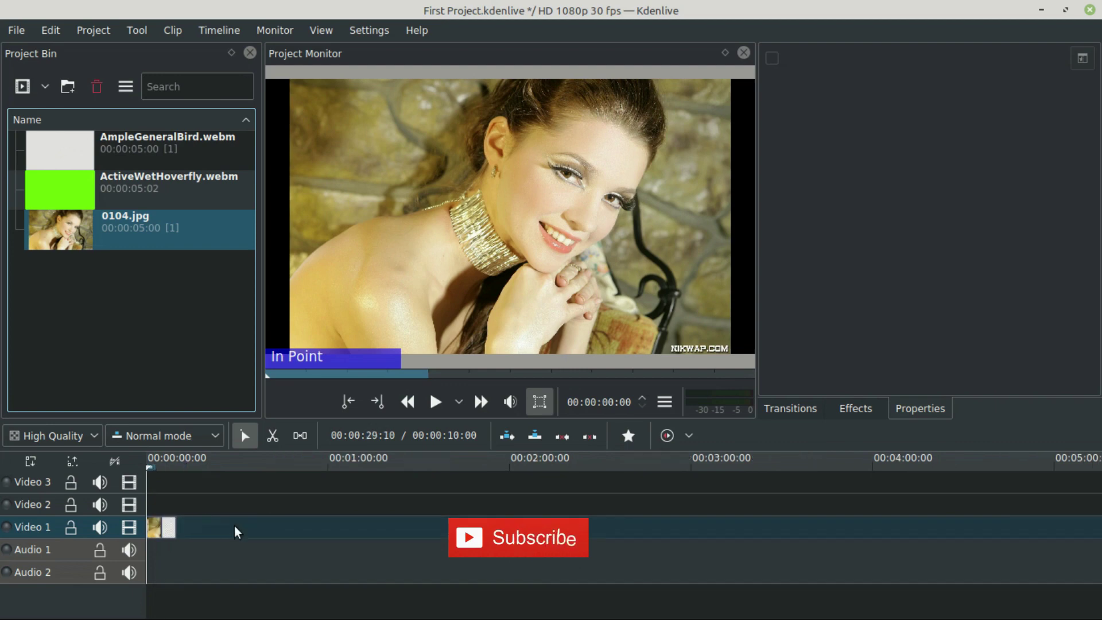
scroll(234, 526, "up", 4)
scroll(234, 526, "up", 1)
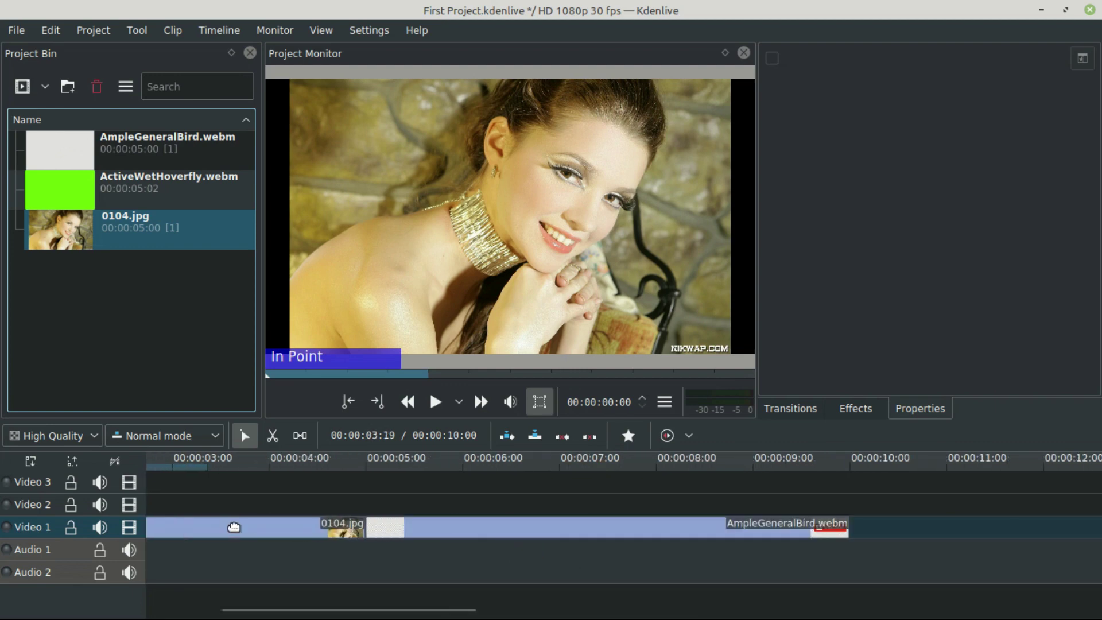
scroll(233, 527, "up", 1)
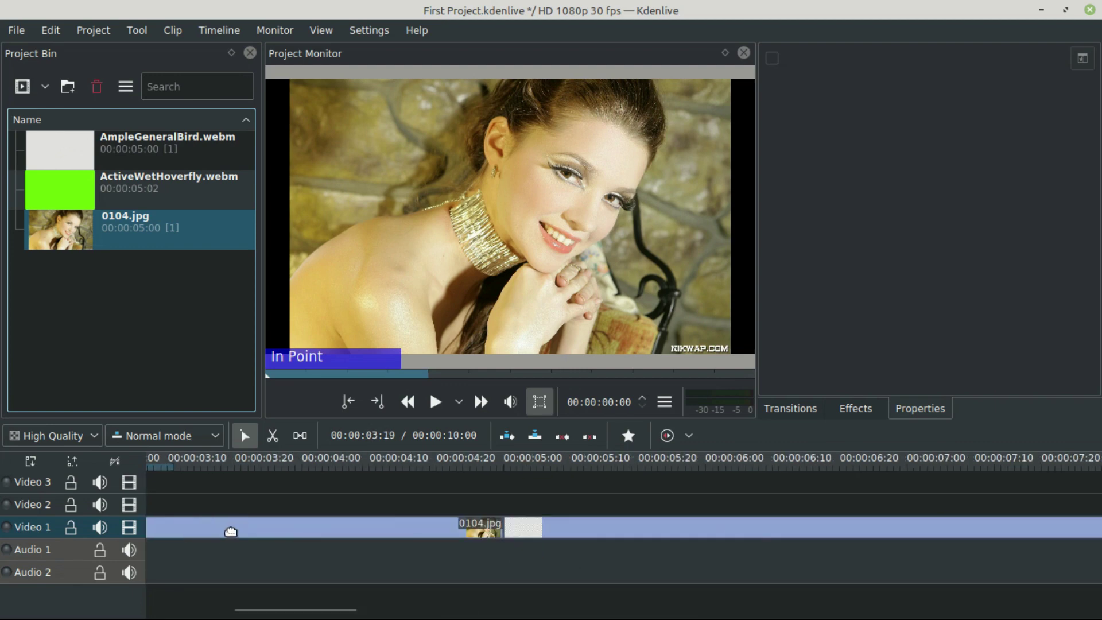
scroll(229, 515, "up", 10)
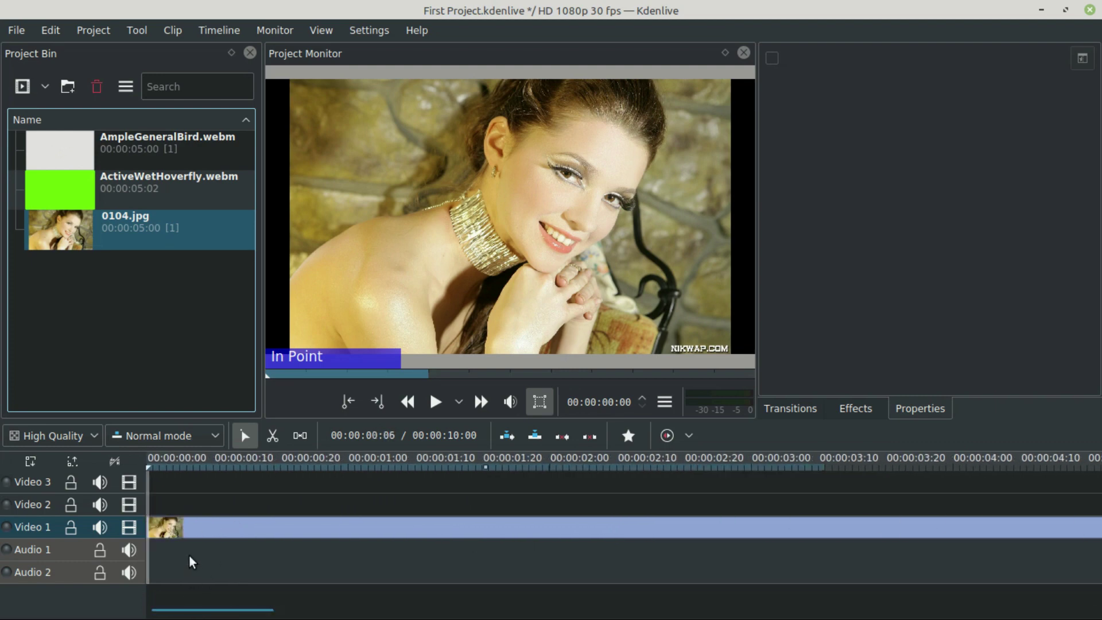
left_click_drag(194, 611, 151, 597)
Play the sequence in the zoomed timeline, restart it from the beginning, and pause at 00:00:01:08.
key("space")
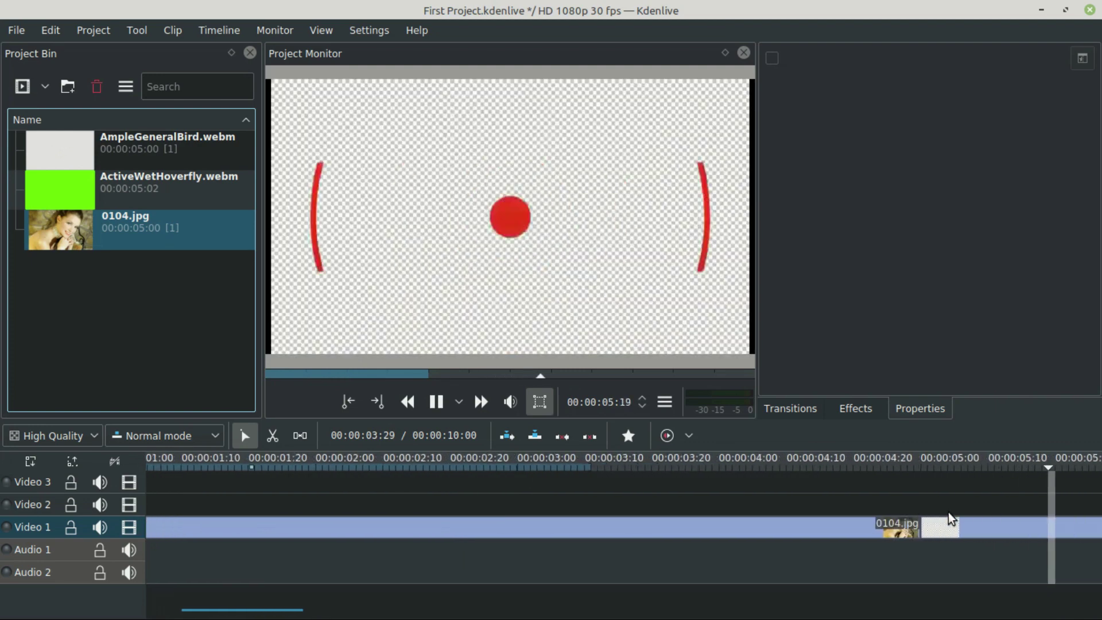
key("Home")
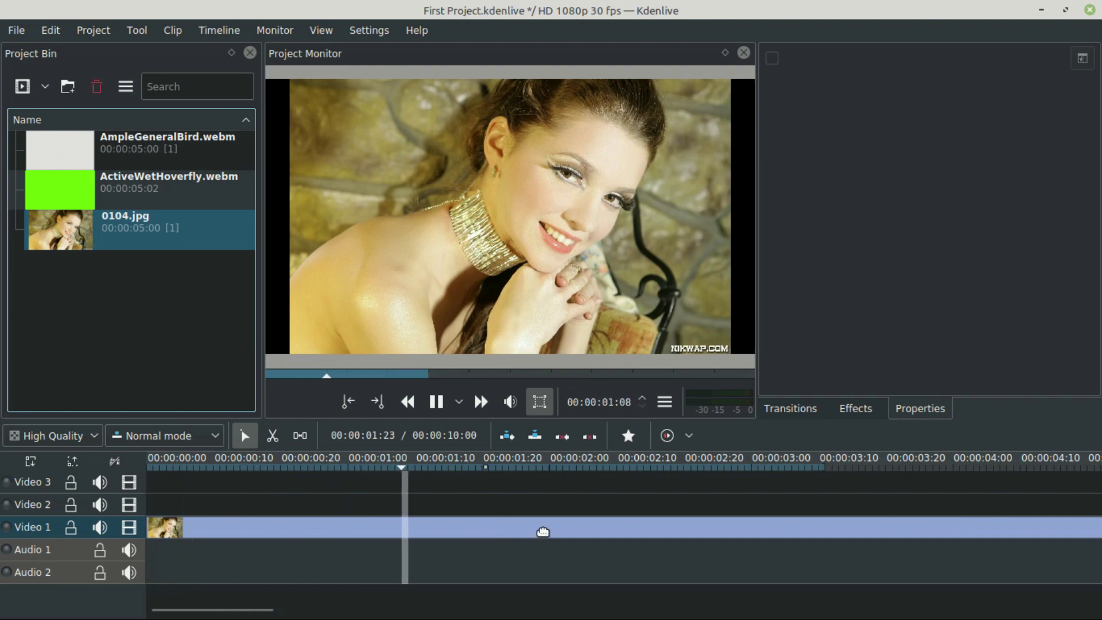
key("space")
Cut 0104.jpg on the Video 1 track with the Razor tool at about 00:00:01:11 and at 00:00:02:29.
left_click_drag(224, 614, 245, 613)
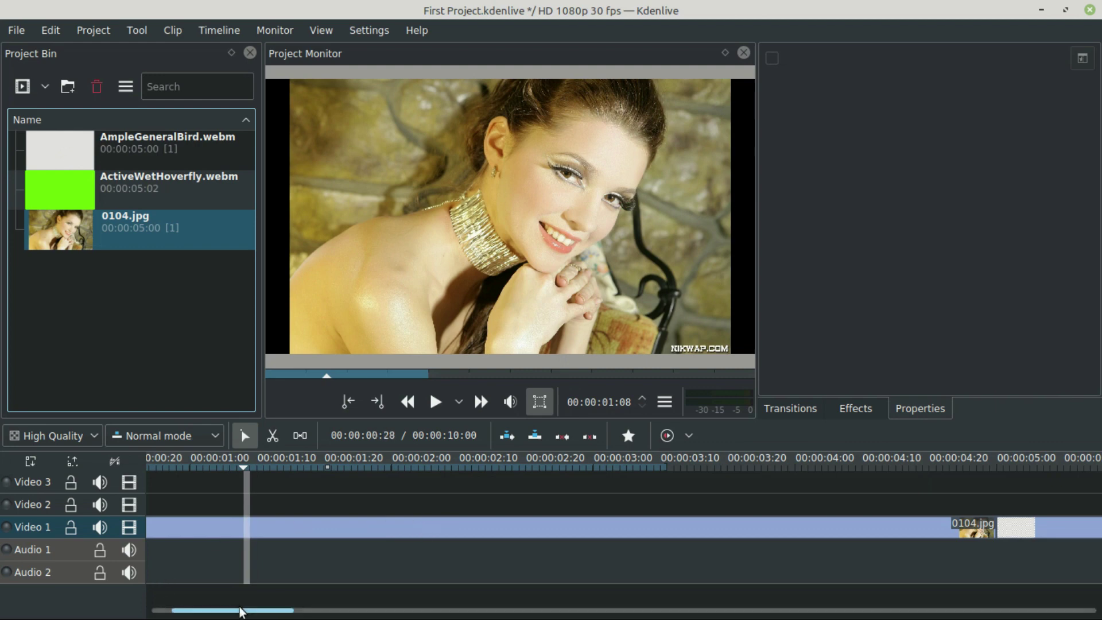
left_click_drag(236, 611, 226, 611)
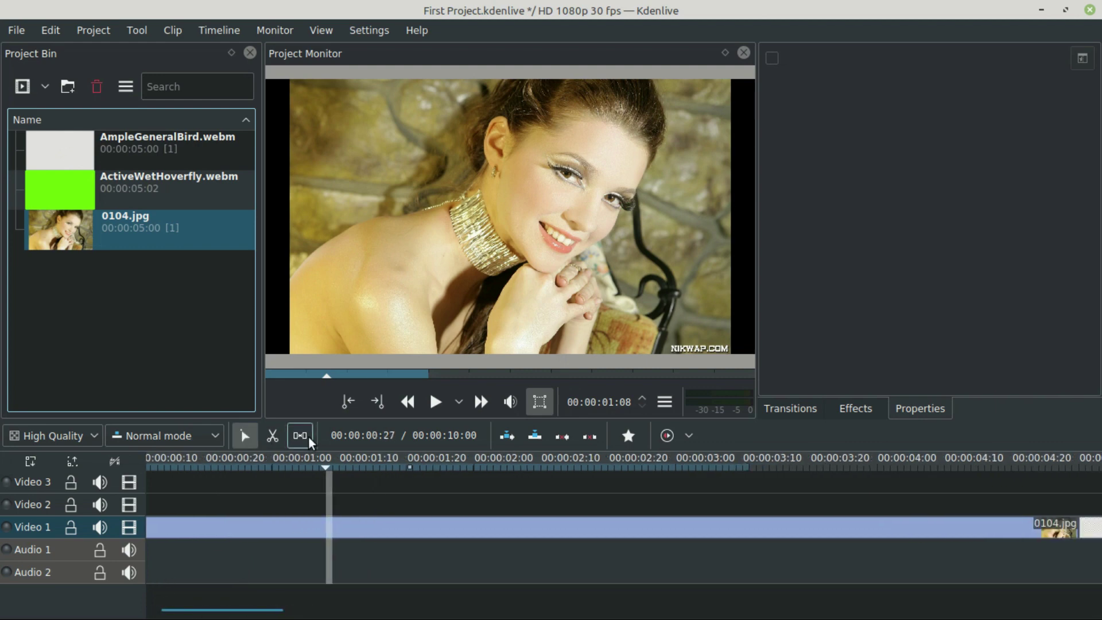
left_click(246, 439)
left_click(273, 436)
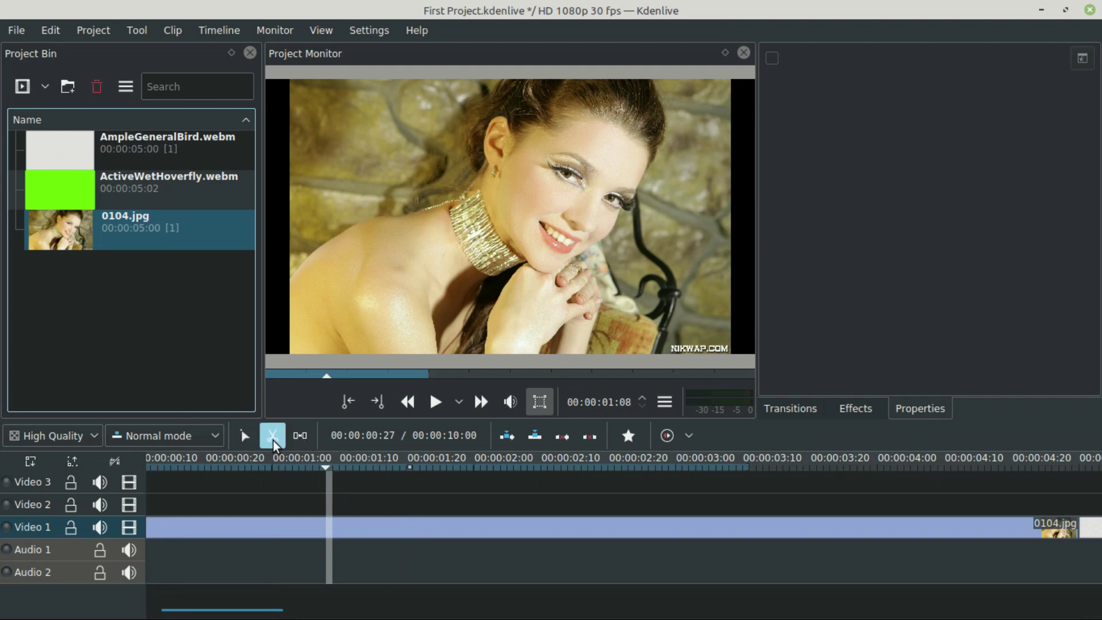
left_click(322, 469)
mouse_move(330, 468)
left_mouse_down()
mouse_move(563, 468)
mouse_move(345, 474)
left_mouse_up()
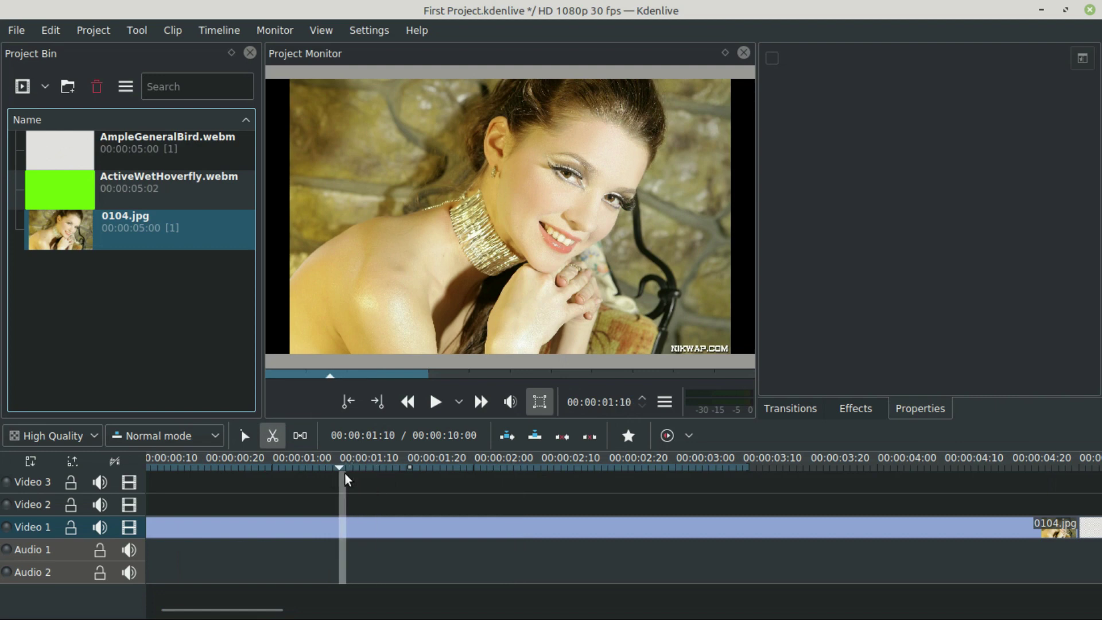
left_click(347, 526)
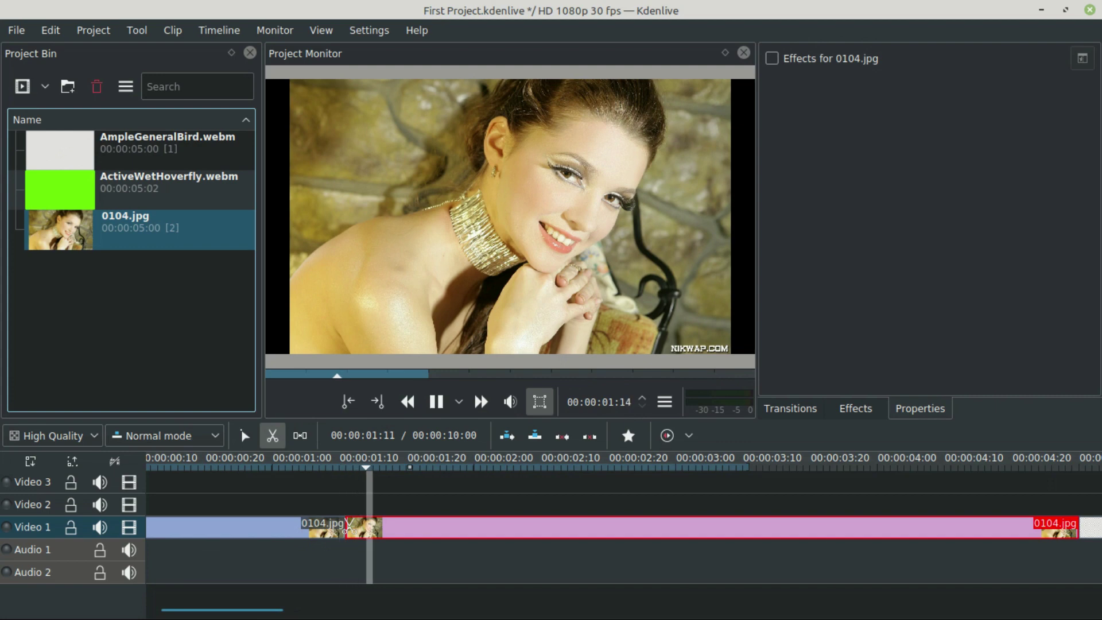
key("space")
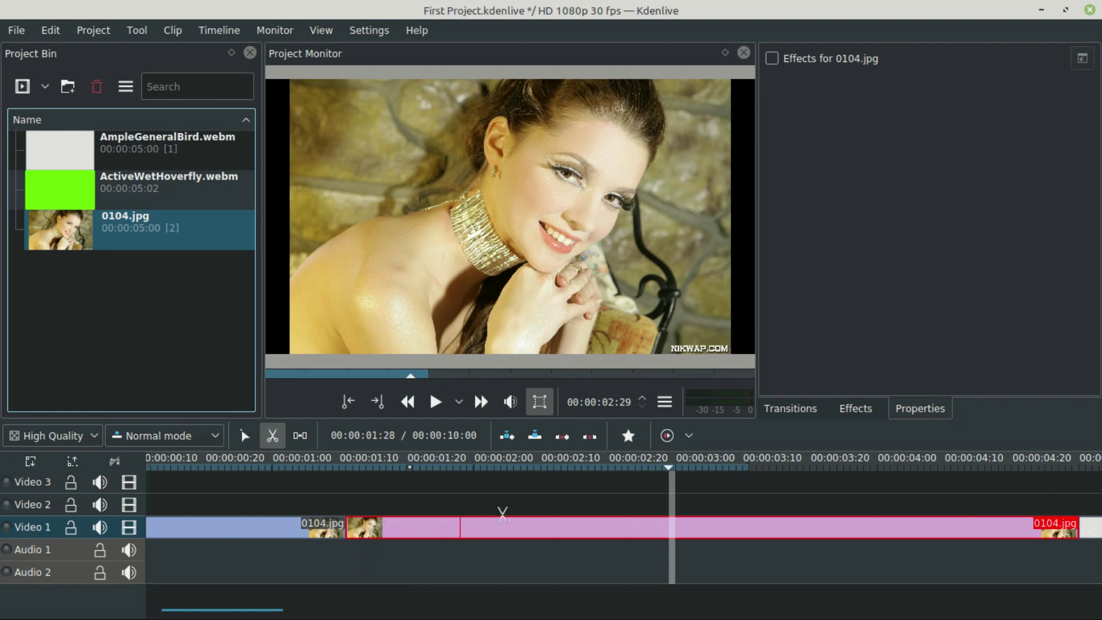
left_click(672, 525)
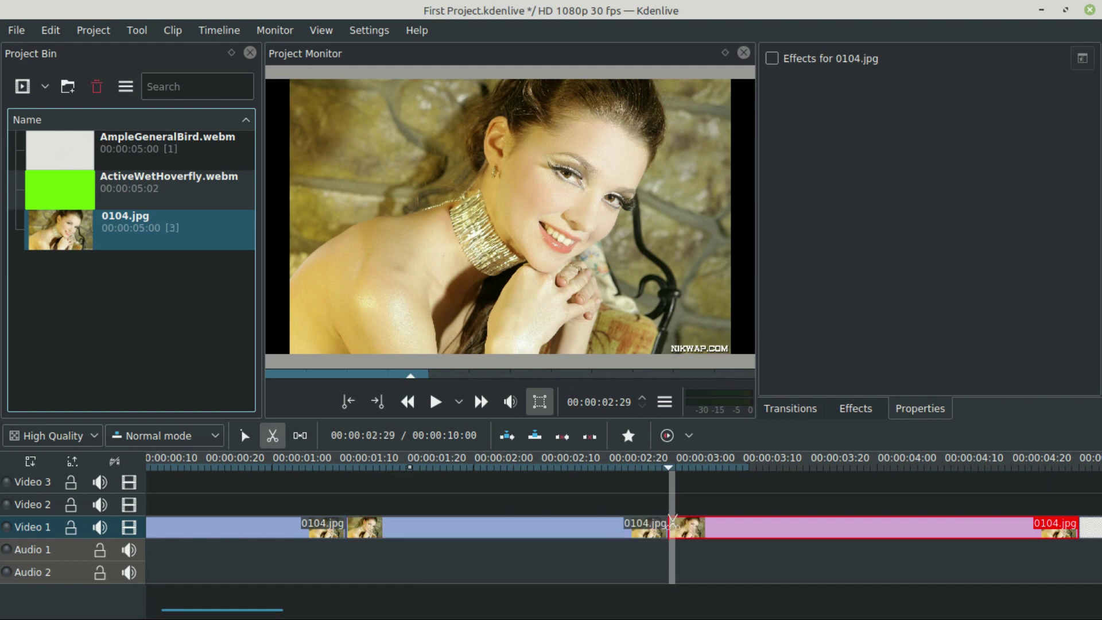
Delete the middle piece of 0104.jpg from the Video 1 track and remove the resulting space in all tracks.
left_click(245, 436)
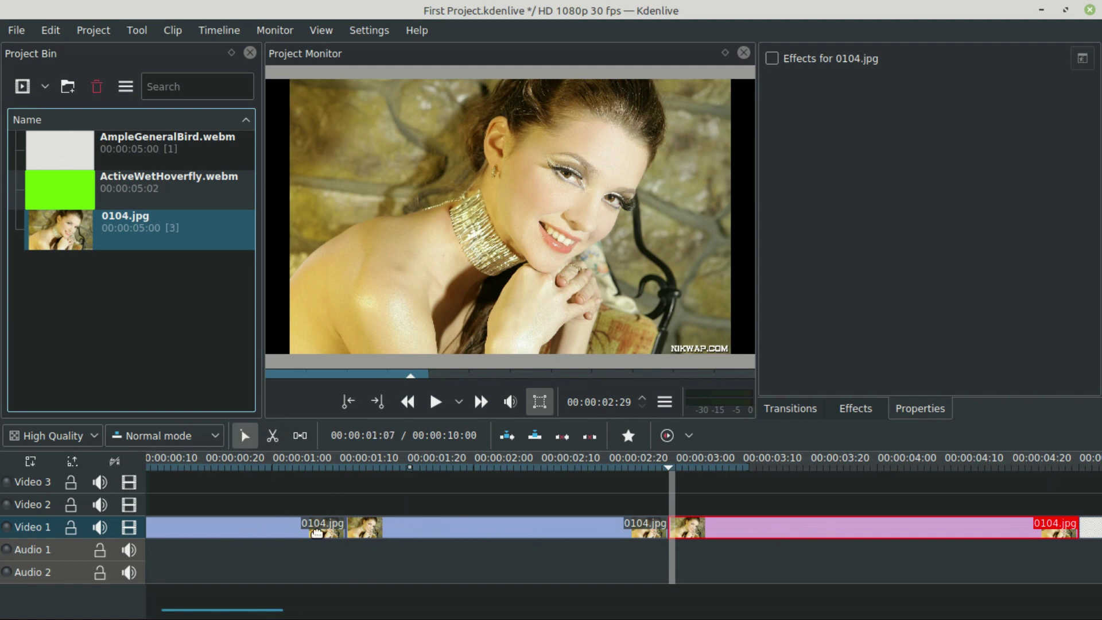
left_click(514, 524)
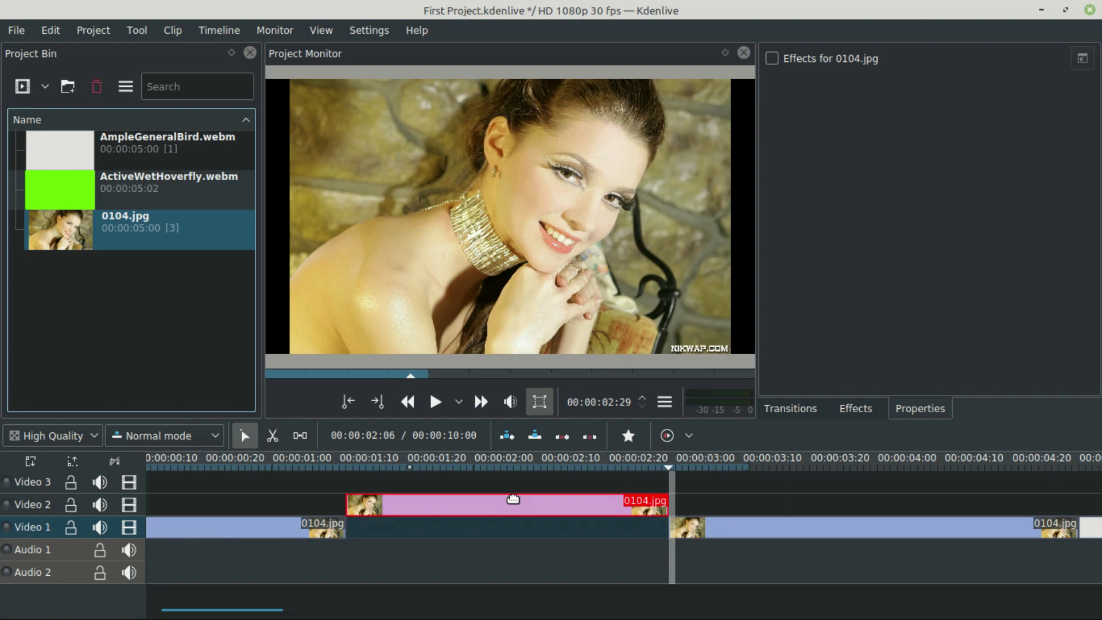
mouse_move(514, 528)
left_mouse_down()
mouse_move(516, 497)
mouse_move(316, 497)
mouse_move(492, 495)
mouse_move(531, 520)
mouse_move(504, 540)
left_mouse_up()
key("Delete")
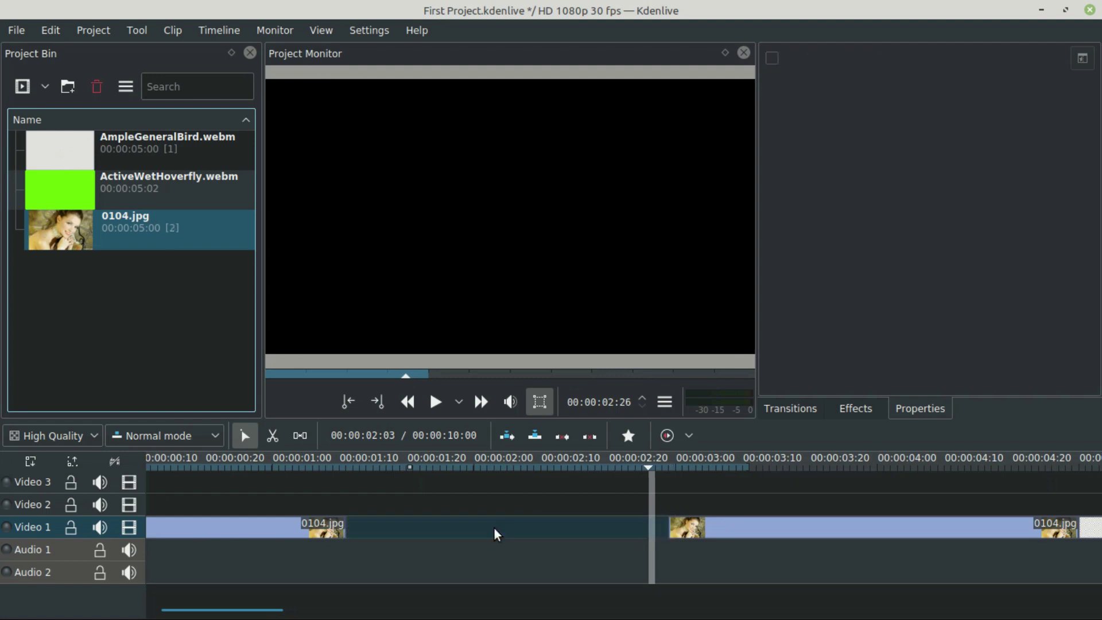
right_click(455, 523)
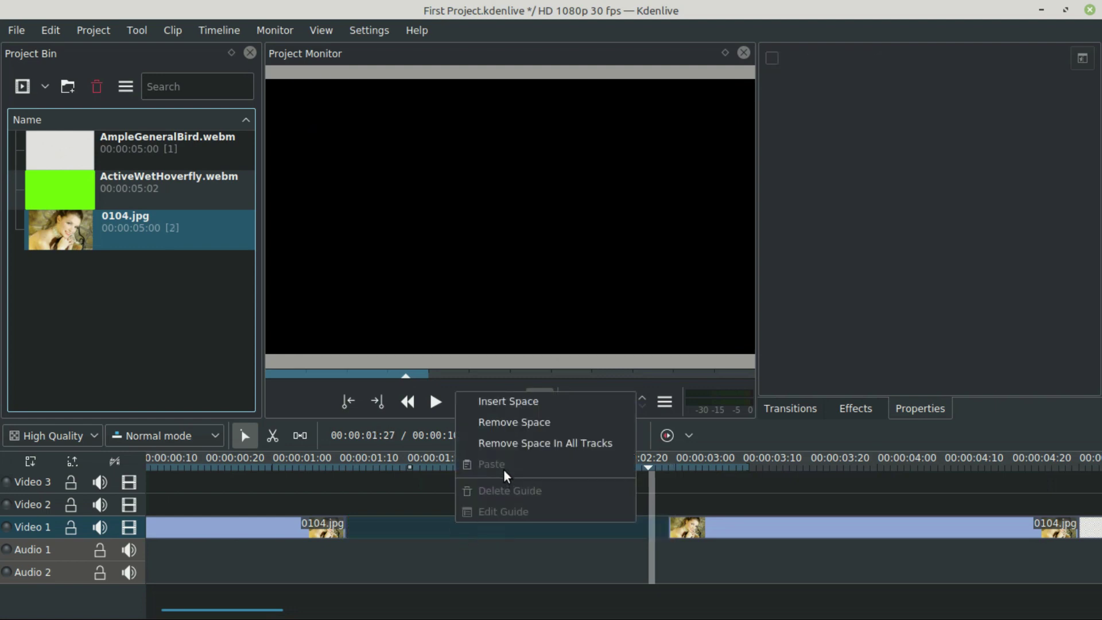
left_click(511, 442)
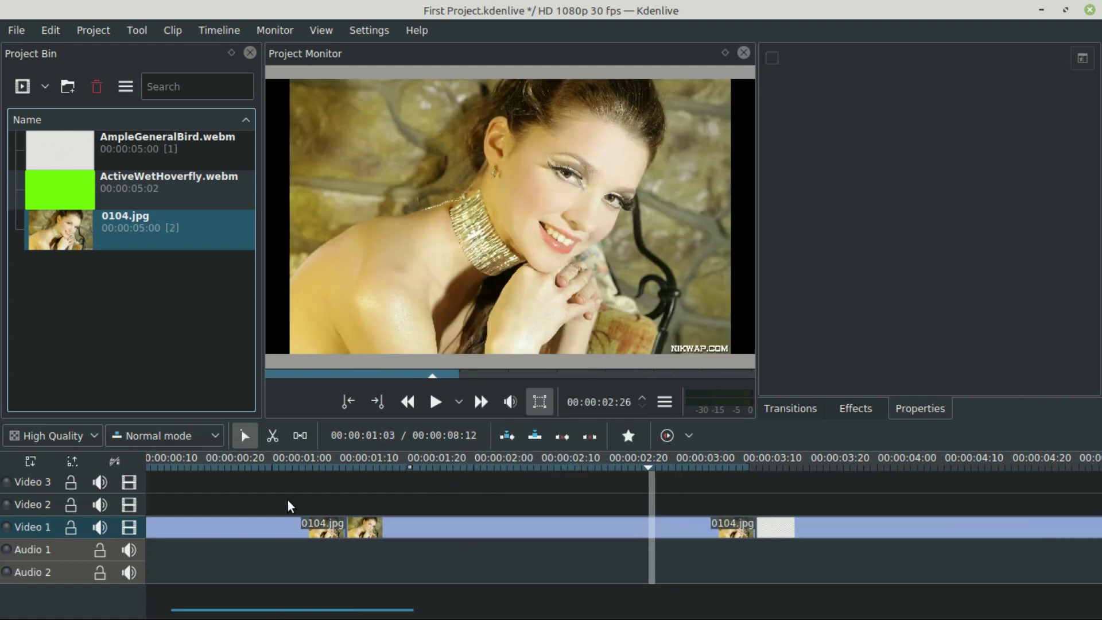
scroll(354, 523, "up", 2)
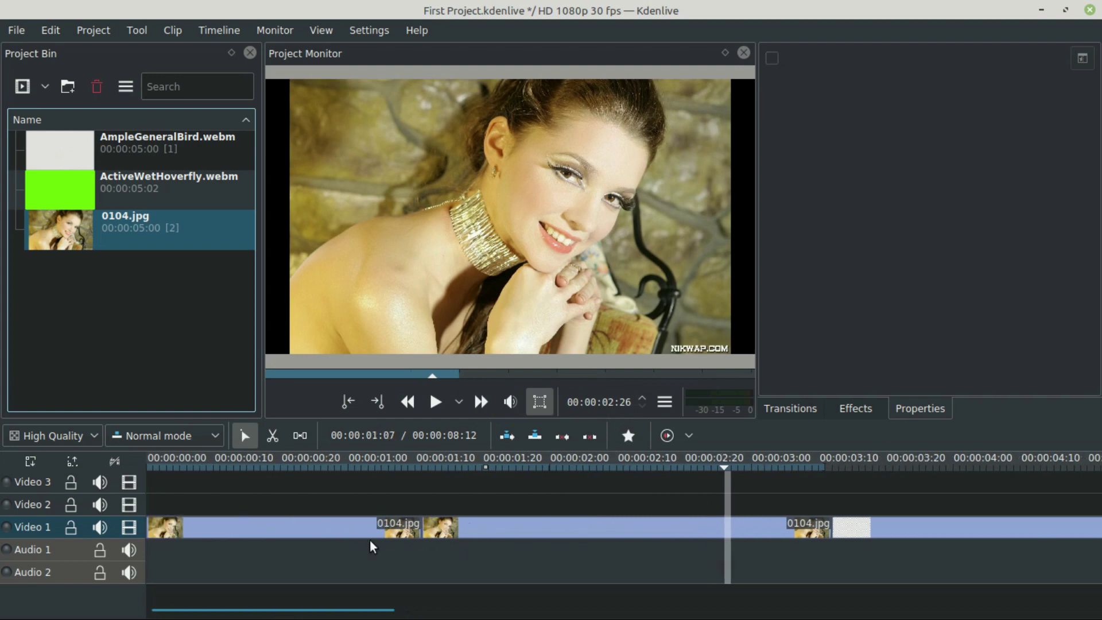
Undo the space removal, the deletion of the middle piece and both cuts in 0104.jpg.
key("ctrl+z")
key("ctrl+z")
key("ctrl+z")
scroll(676, 538, "down", 4)
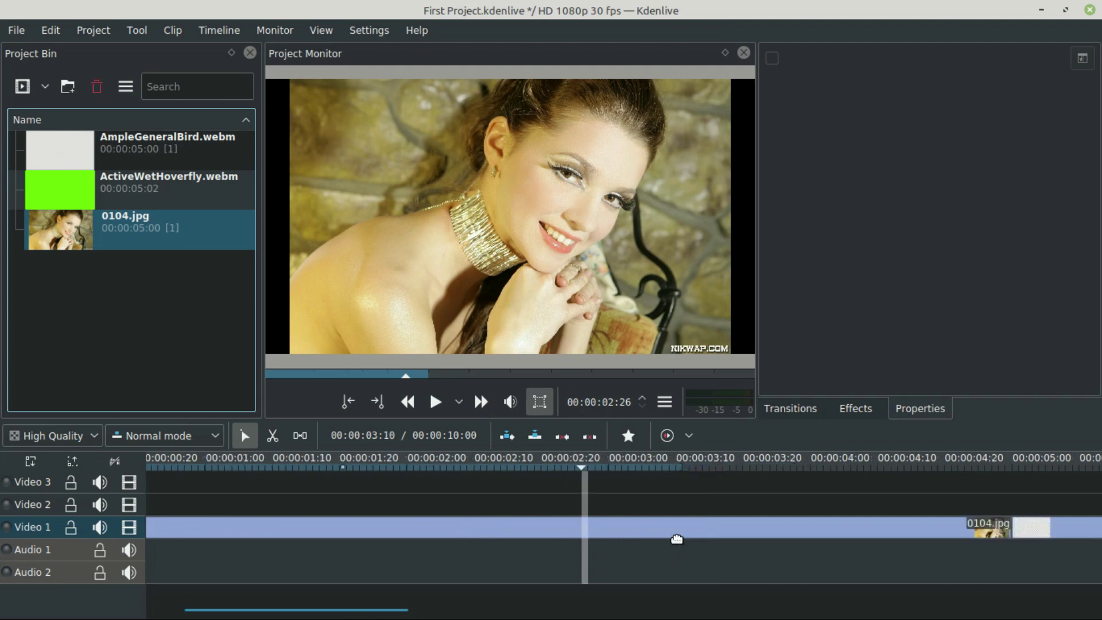
scroll(676, 539, "up", 3)
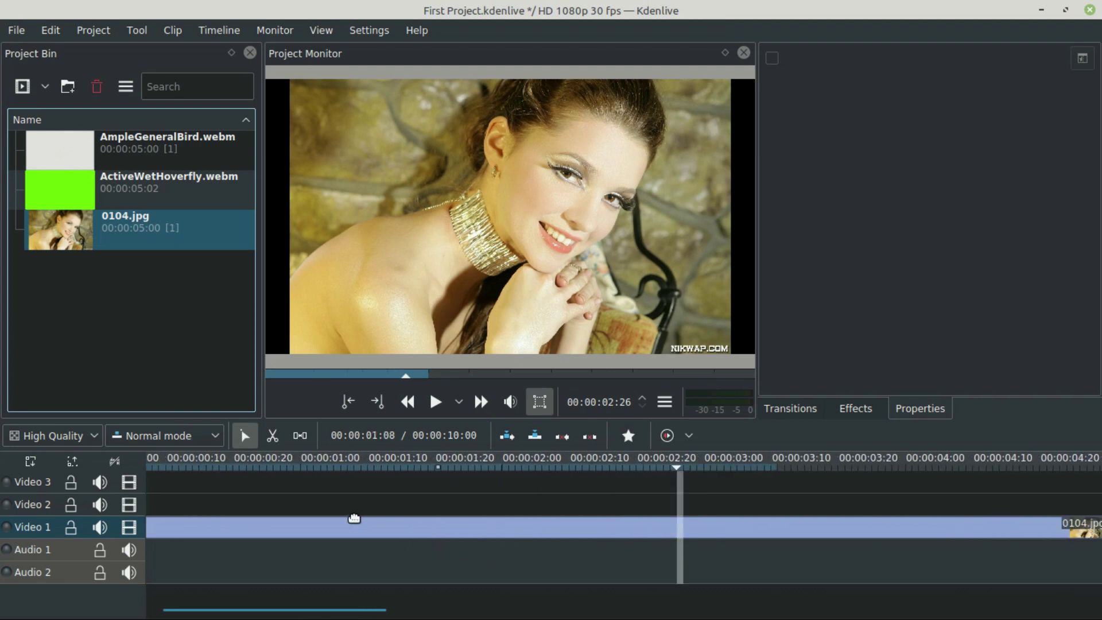
scroll(354, 518, "down", 5)
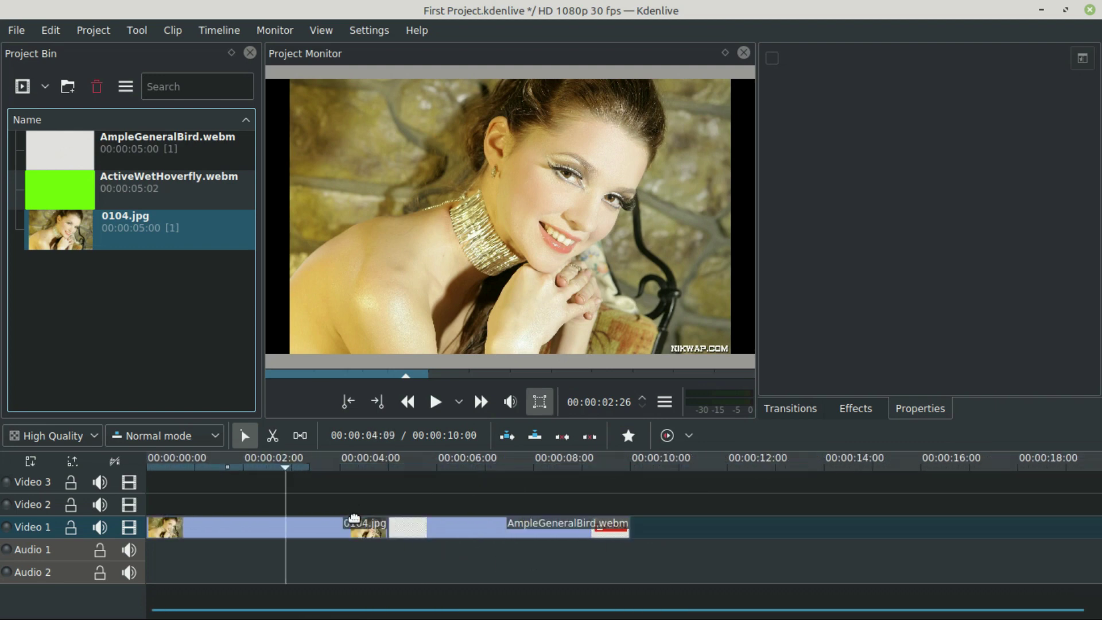
Play the sequence from the start to just past the end of 0104.jpg, and return the playhead to the beginning.
key("Home")
key("space")
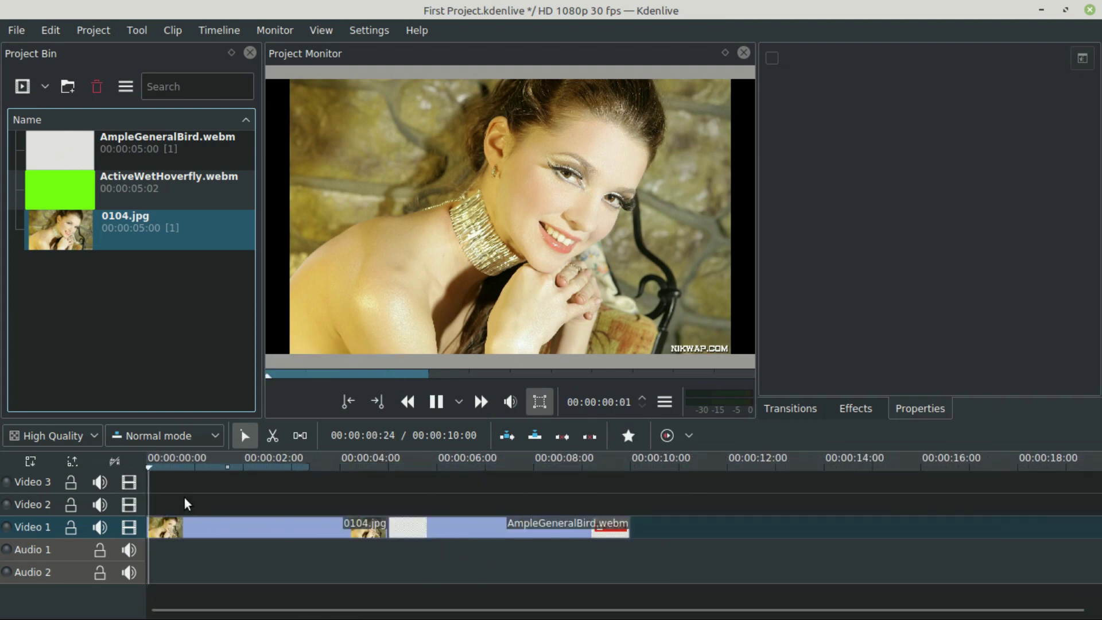
left_click(219, 531)
key("space")
key("space")
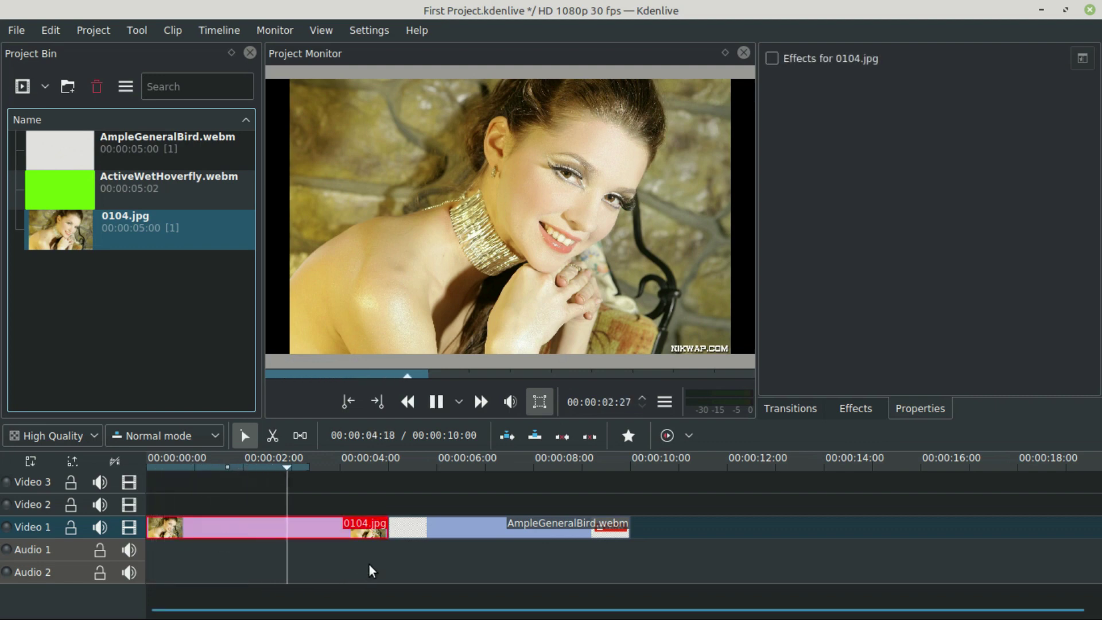
key("space")
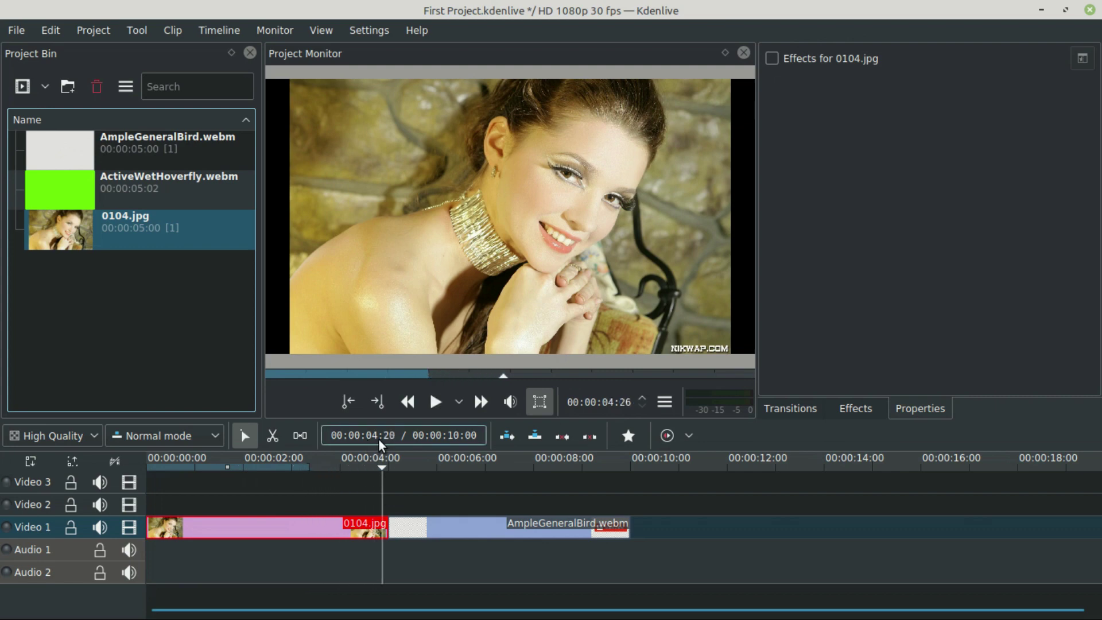
key("space")
key("space")
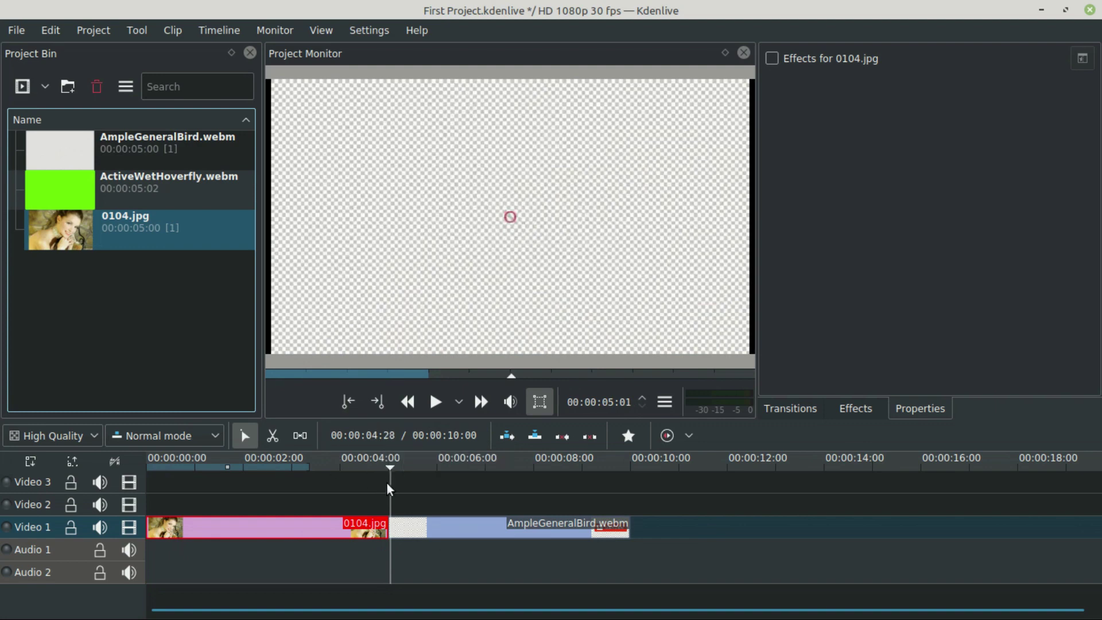
left_click_drag(392, 467, 109, 466)
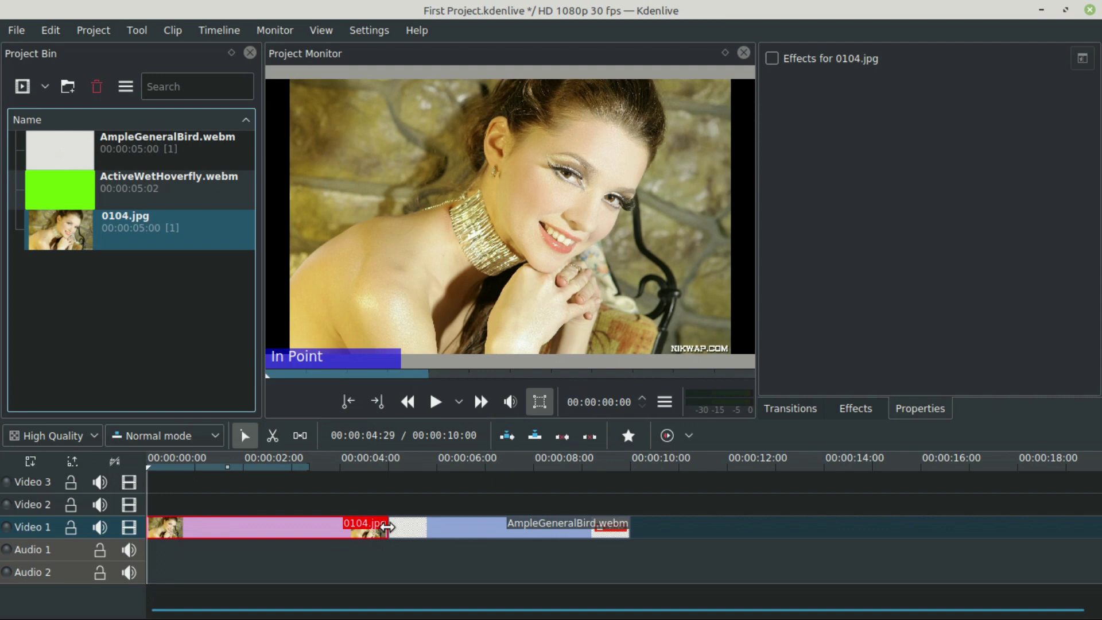
Move 0104.jpg to the Video 2 track and resize its end, first shortening it slightly and then extending it to about 00:00:18:26.
mouse_move(387, 527)
left_mouse_down()
mouse_move(235, 529)
mouse_move(371, 527)
mouse_move(327, 523)
mouse_move(373, 538)
left_mouse_up()
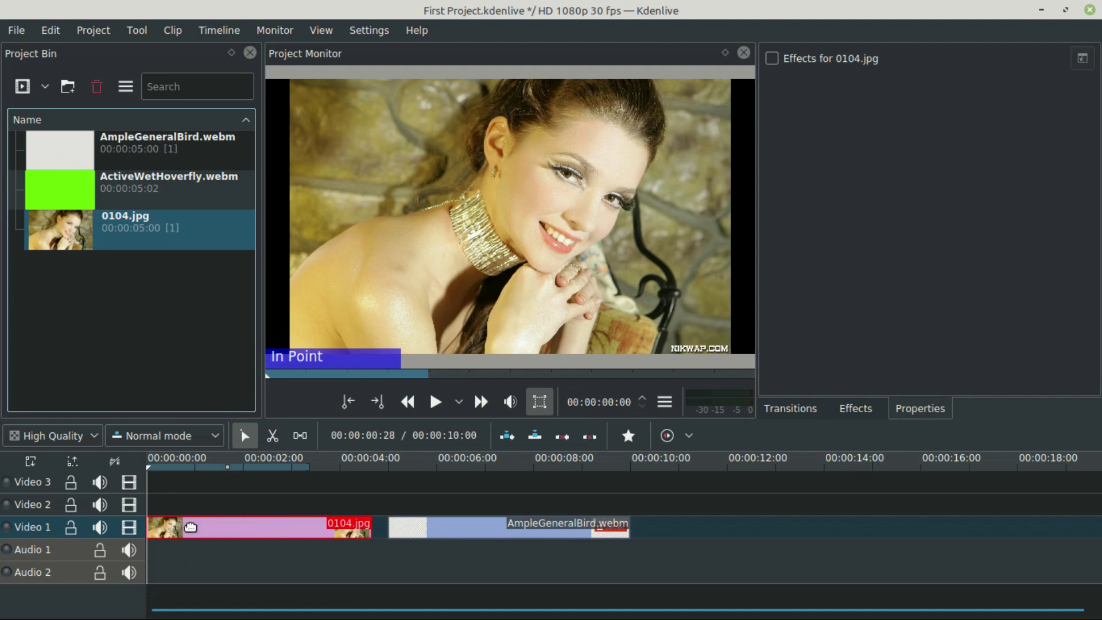
left_click_drag(191, 522, 191, 511)
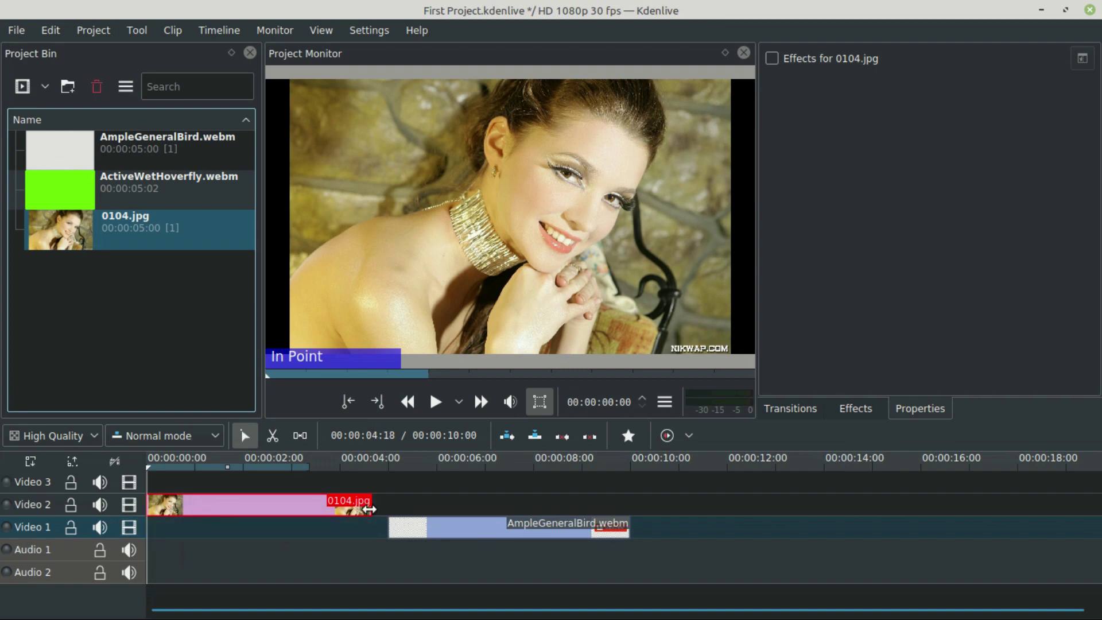
left_click_drag(369, 509, 1060, 499)
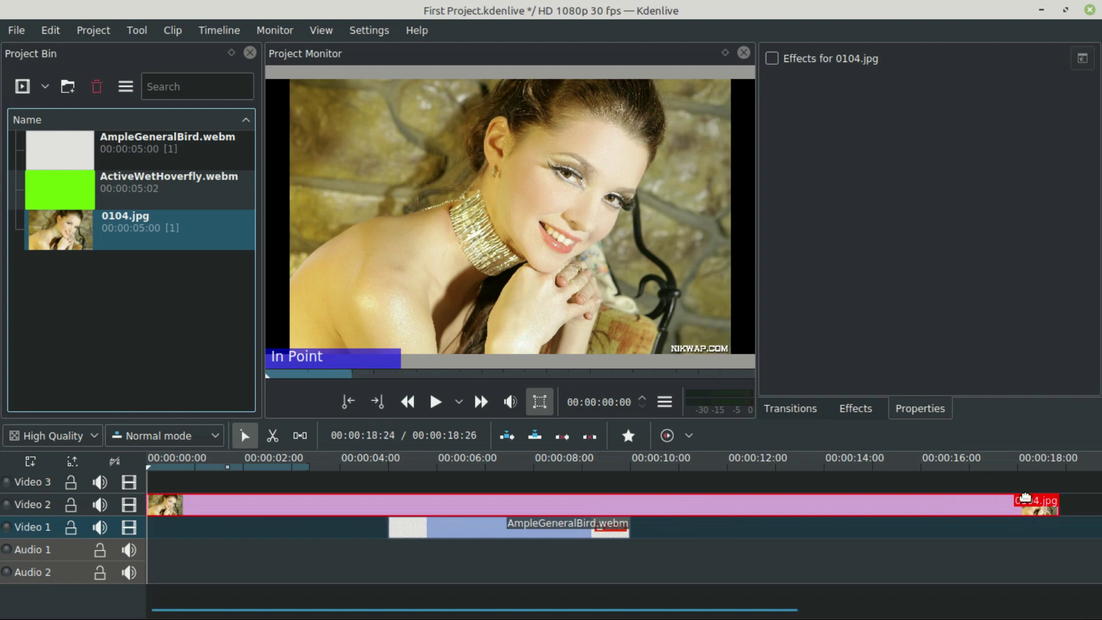
Move AmpleGeneralBird.webm to the Video 2 track directly after 0104.jpg and briefly play the sequence.
left_click_drag(427, 527, 777, 514)
left_click(769, 505)
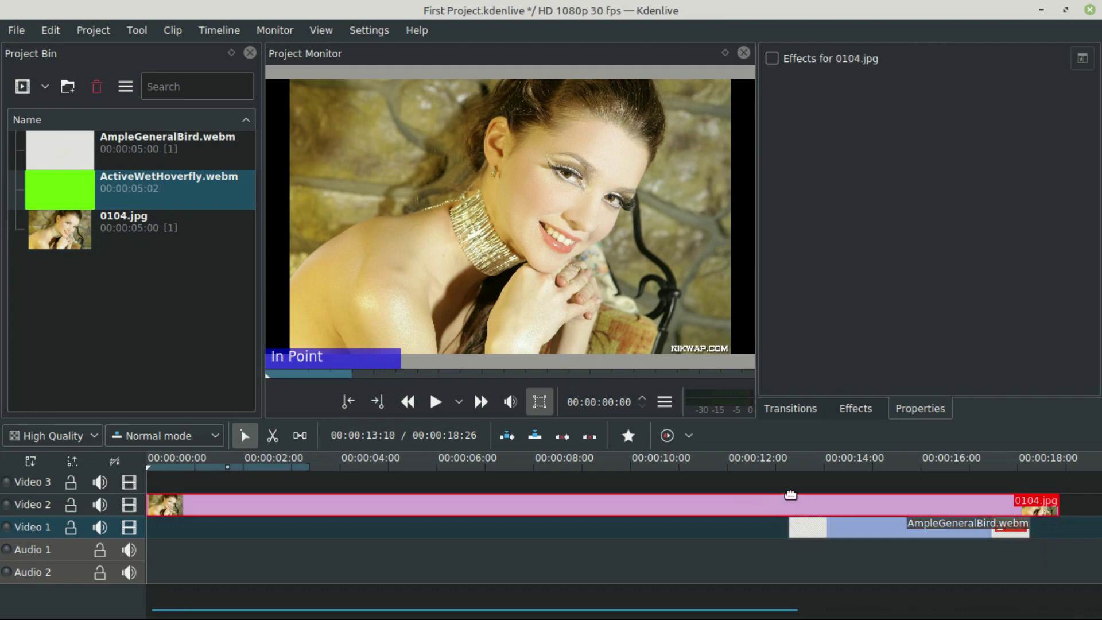
left_click_drag(798, 538, 1046, 501)
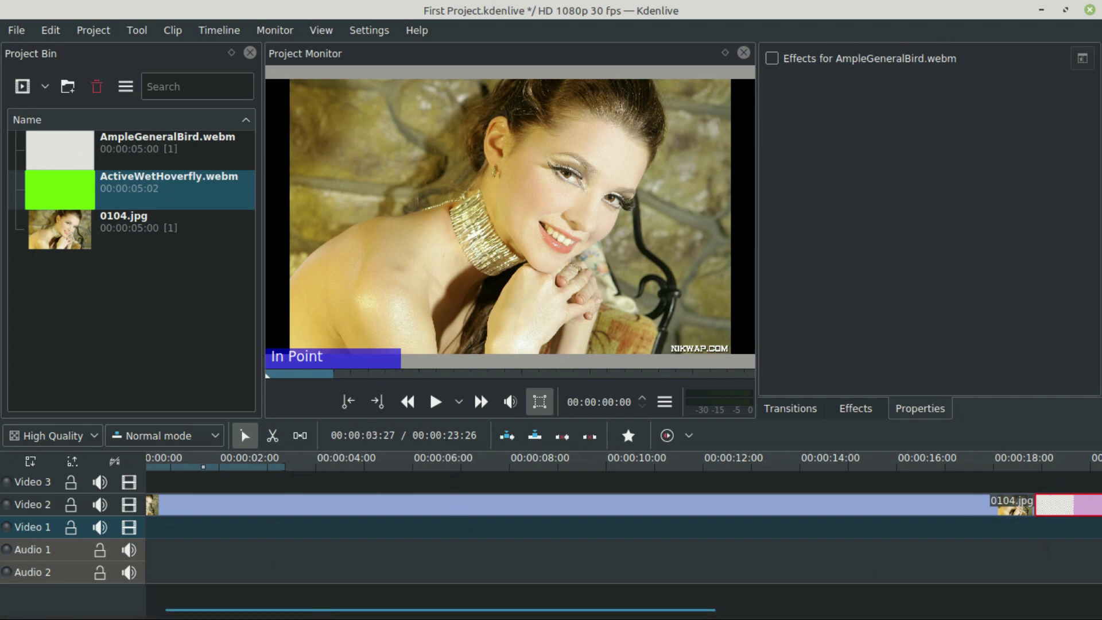
key("space")
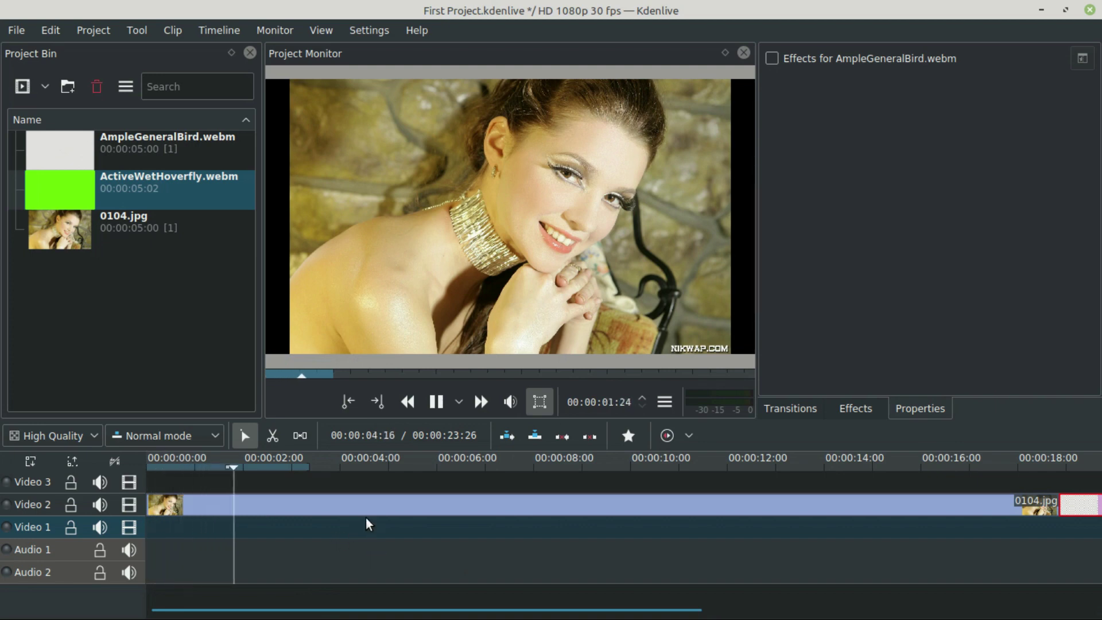
key("space")
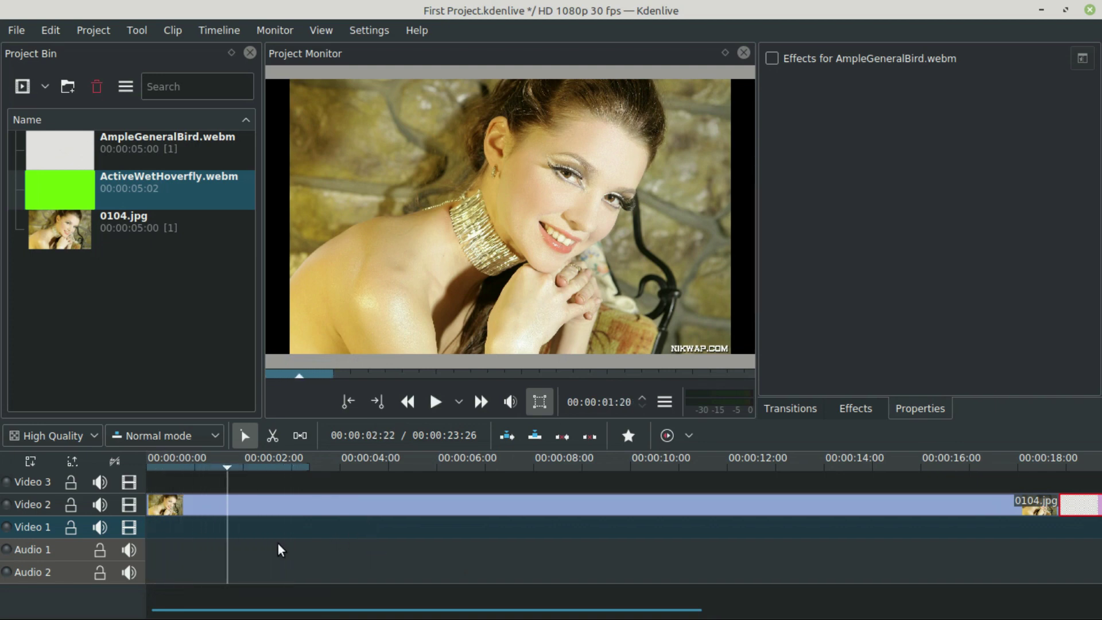
Shorten 0104.jpg to end at about 00:00:03:29 on Video 1 and place AmpleGeneralBird.webm directly after it on Video 2.
scroll(278, 543, "down", 1)
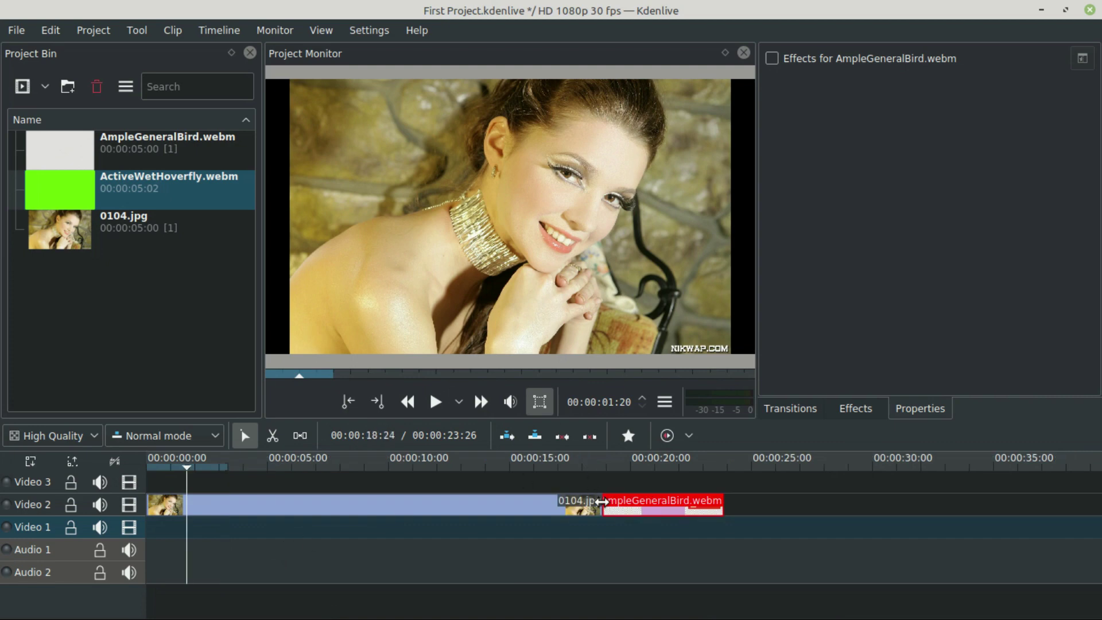
left_click(579, 504)
left_click_drag(579, 503, 185, 500)
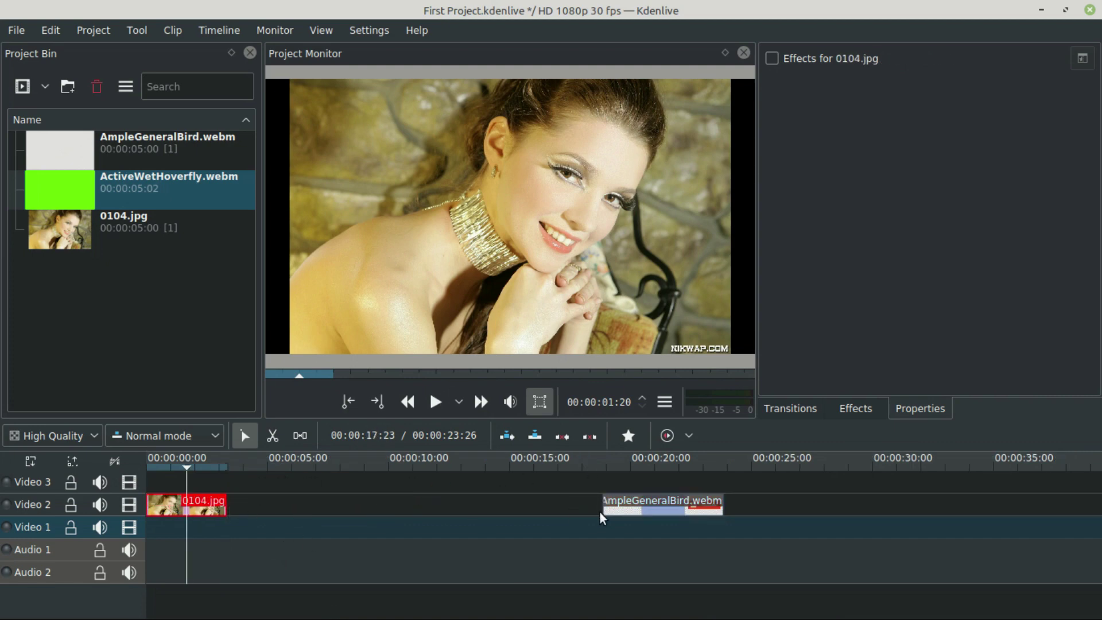
left_click_drag(671, 506, 337, 506)
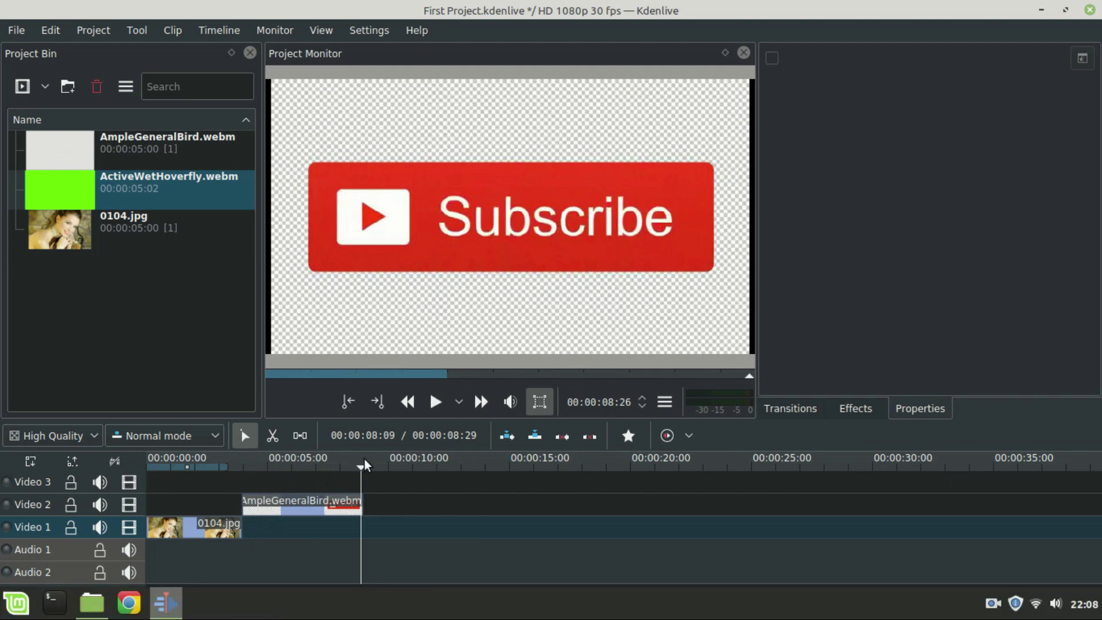
left_click(153, 484)
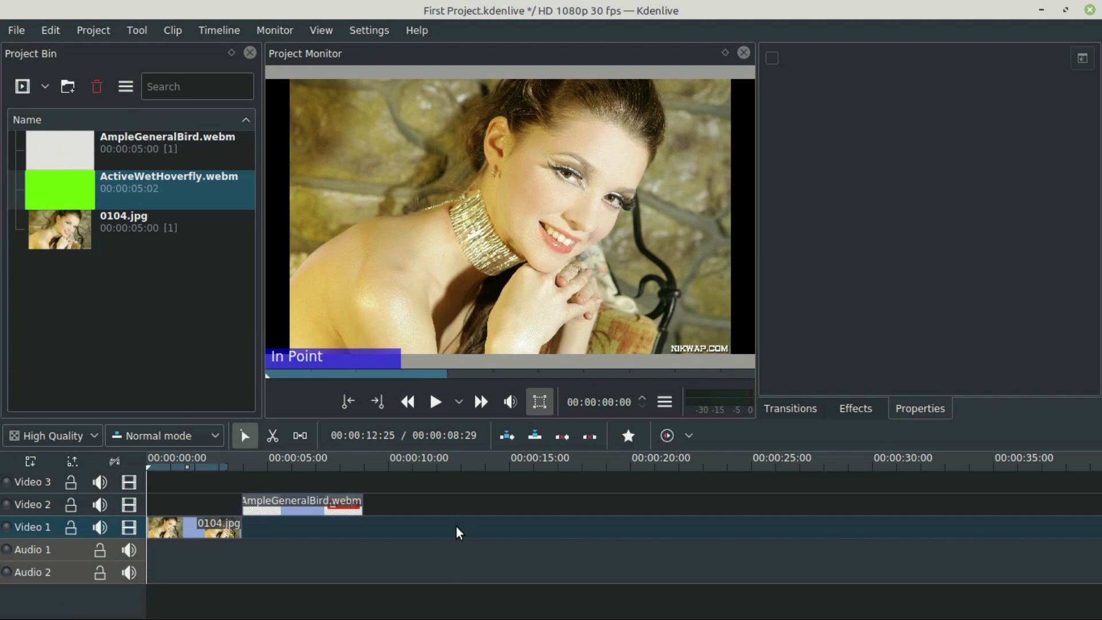
Insert a new video track named Video 4 above the Video 3 track.
right_click(25, 485)
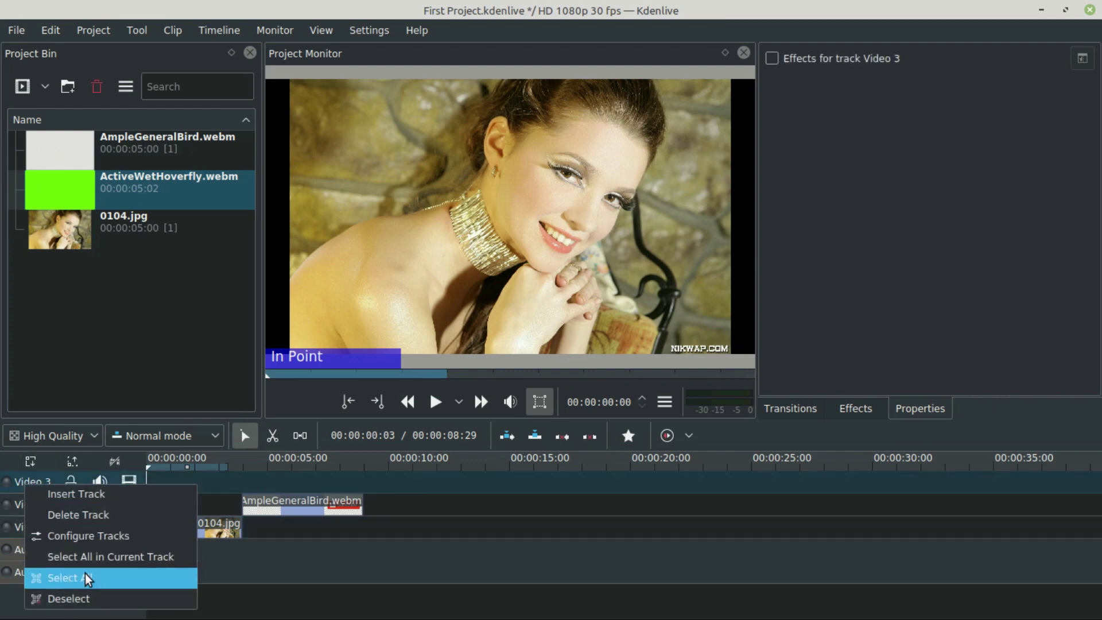
right_click(12, 486)
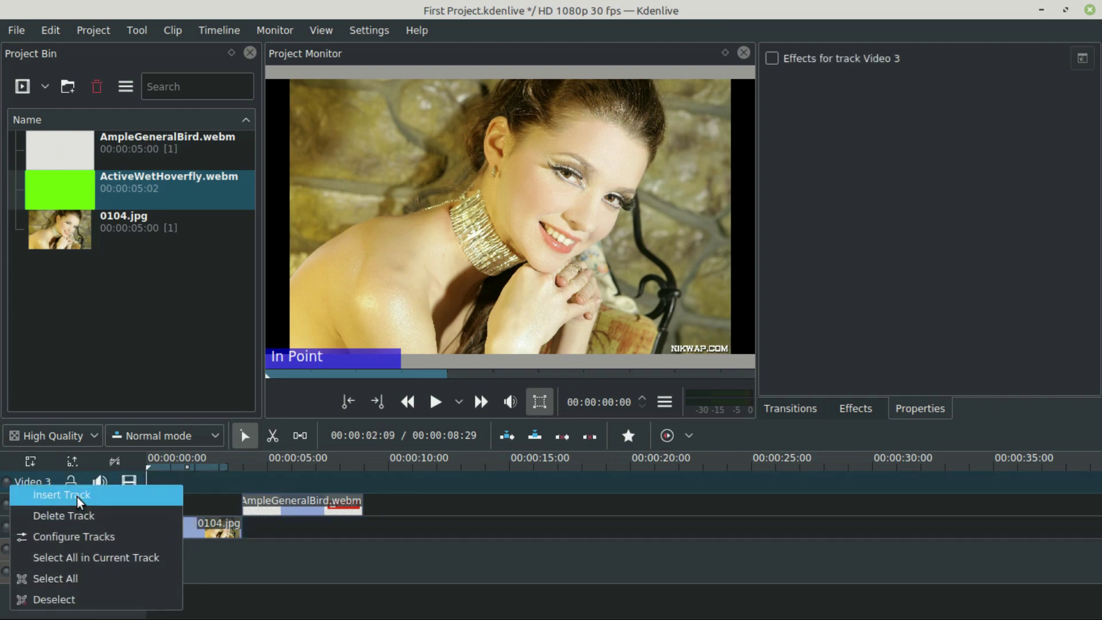
left_click(78, 500)
left_click(492, 227)
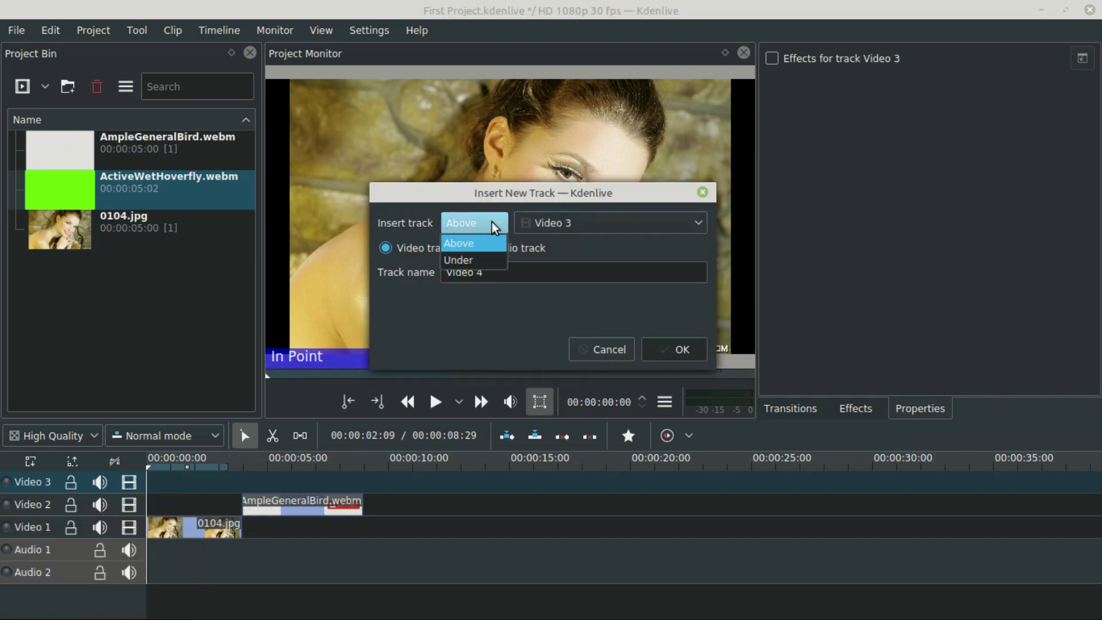
left_click(551, 223)
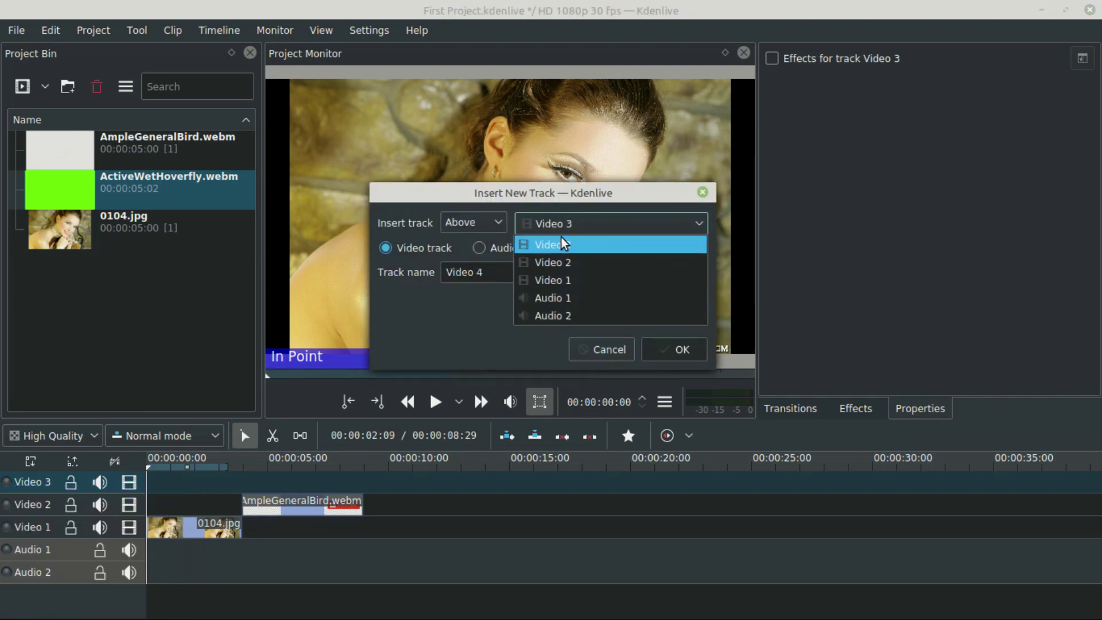
left_click(591, 221)
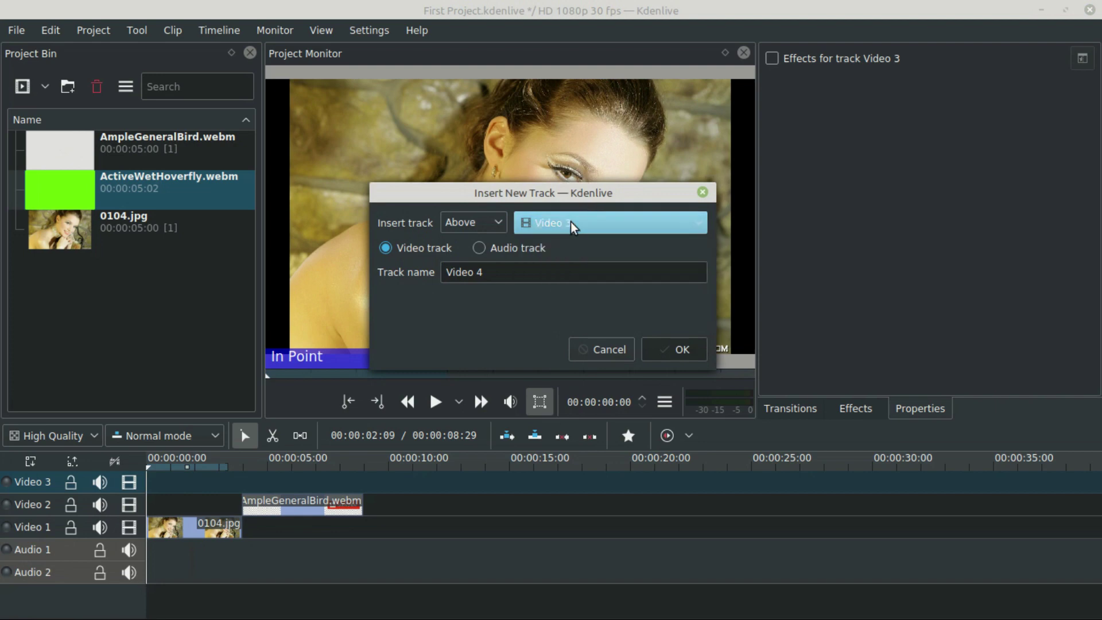
left_click(491, 273)
left_click_drag(491, 274, 414, 267)
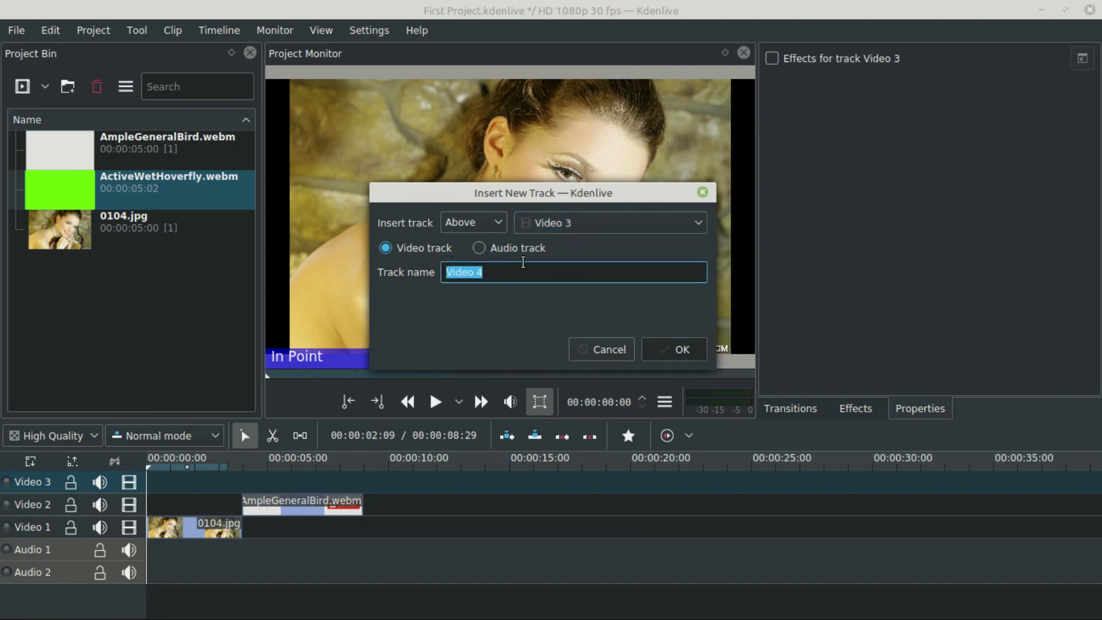
left_click(508, 268)
left_click_drag(508, 268, 400, 257)
left_click(501, 275)
left_click(676, 352)
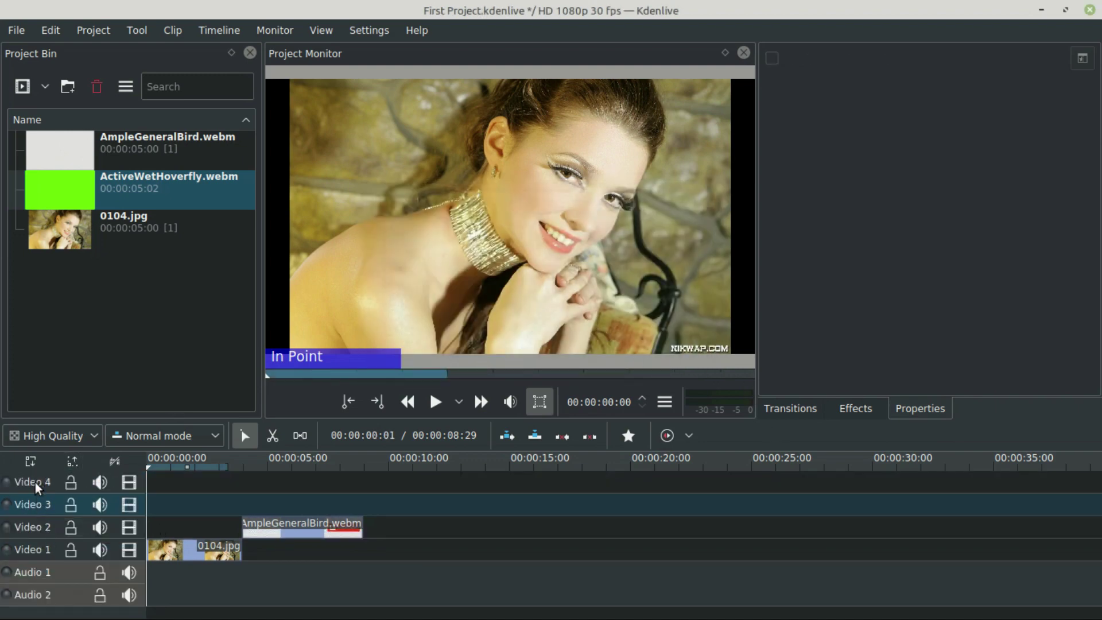
Insert a new audio track named Audio 3 above the Audio 2 track.
left_click(38, 485)
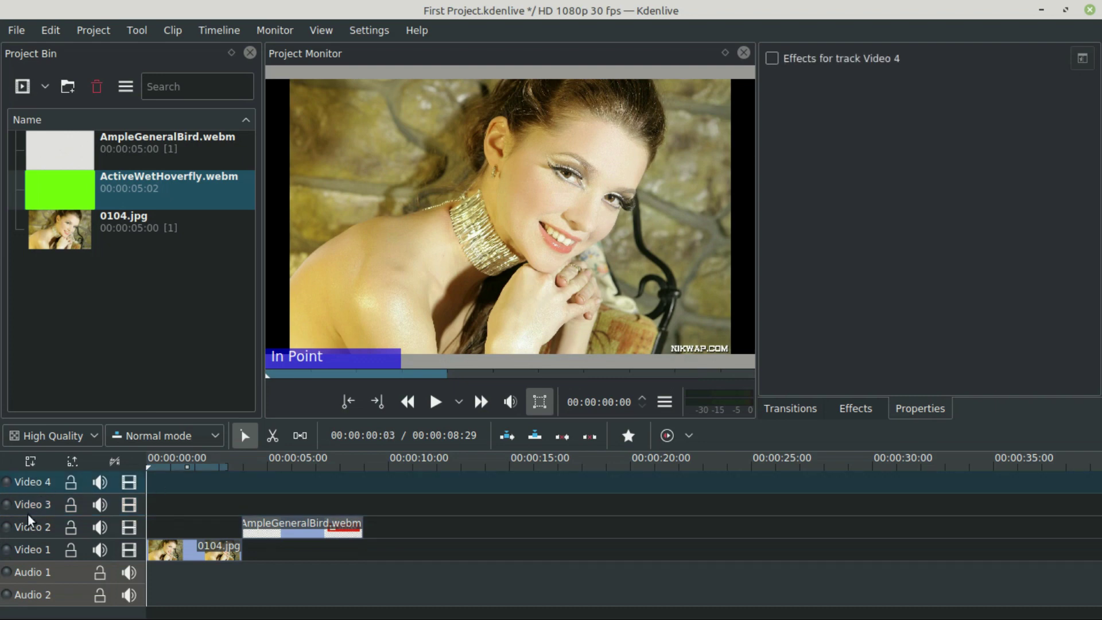
right_click(19, 486)
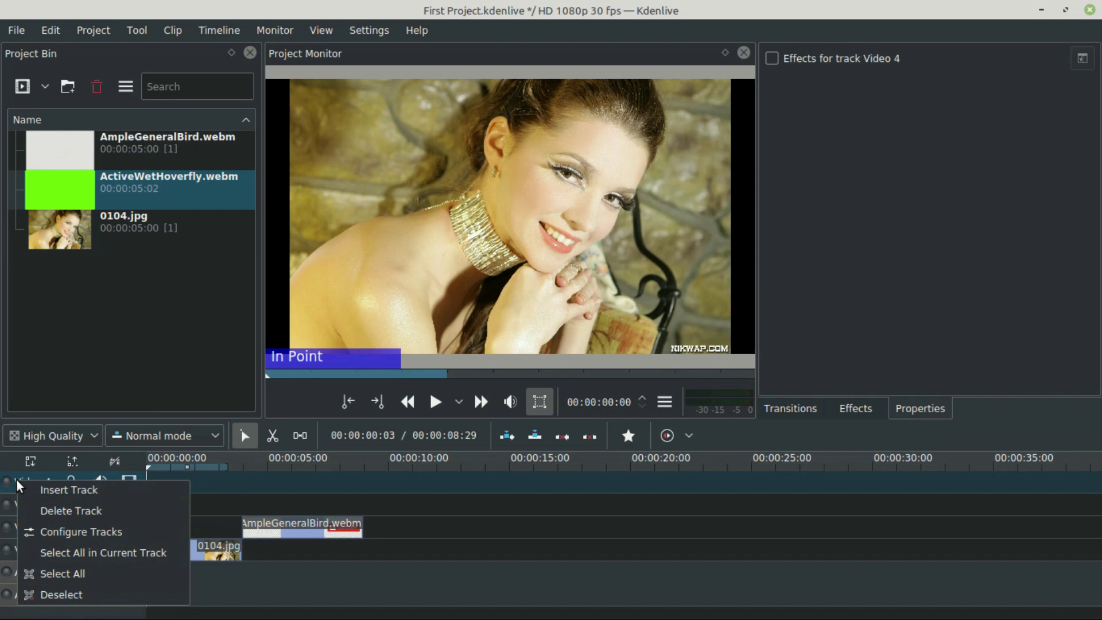
left_click(79, 488)
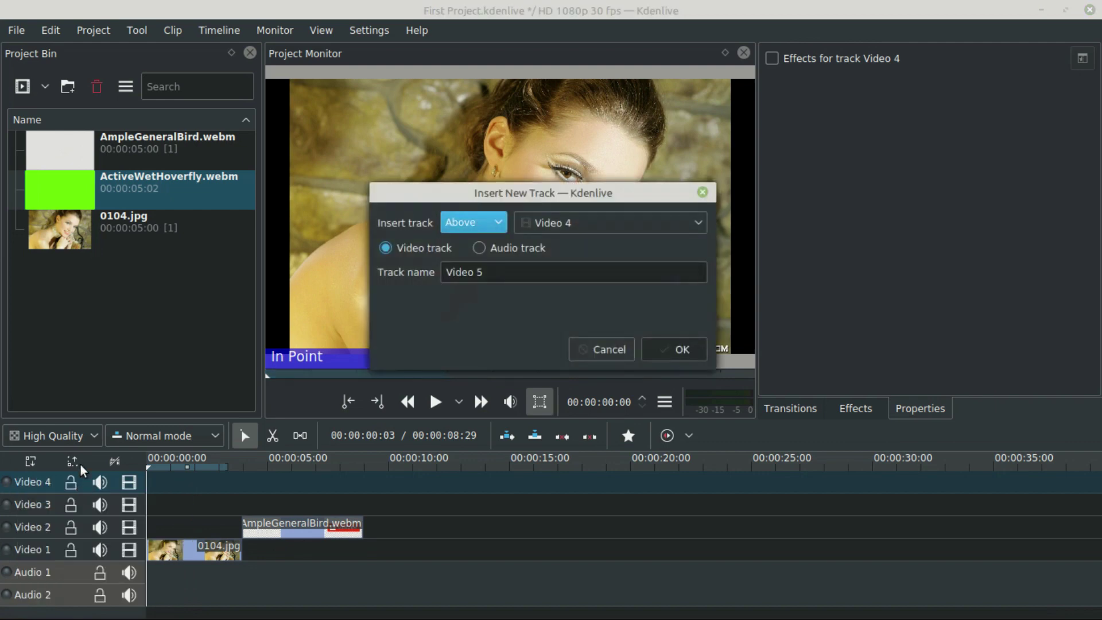
left_click(479, 249)
left_click(491, 274)
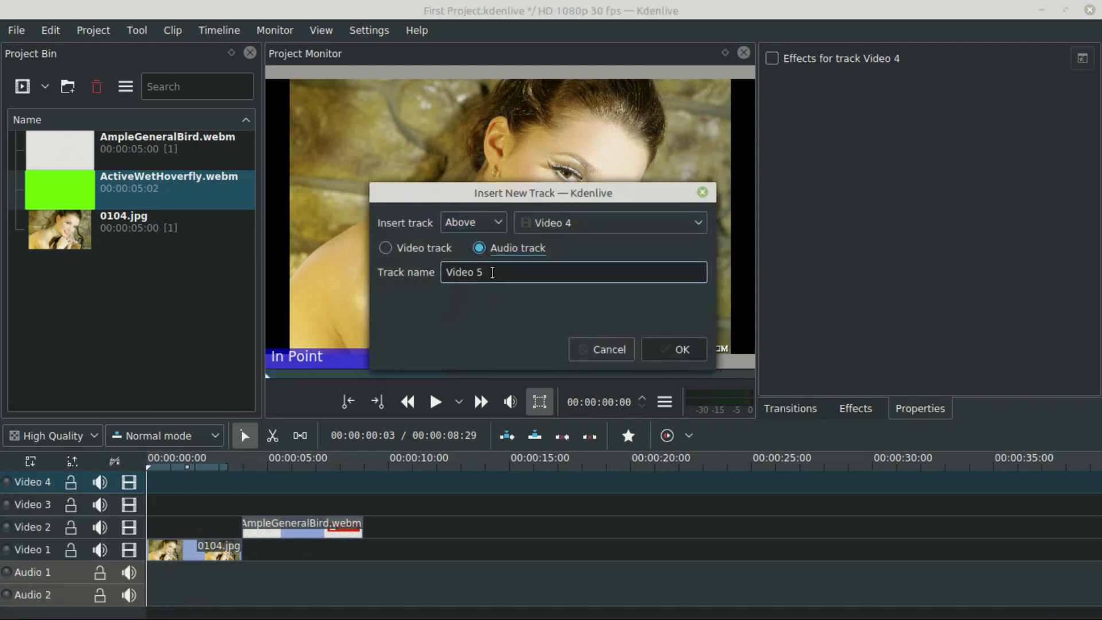
left_click_drag(495, 273, 442, 281)
type("Audio")
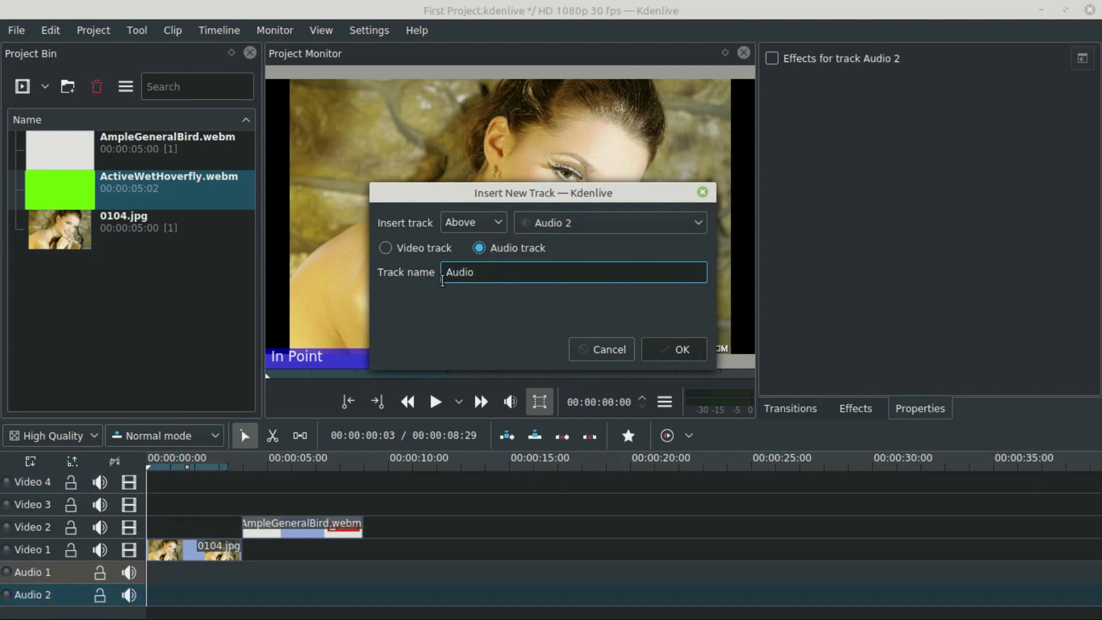
type(" 3")
left_click(679, 349)
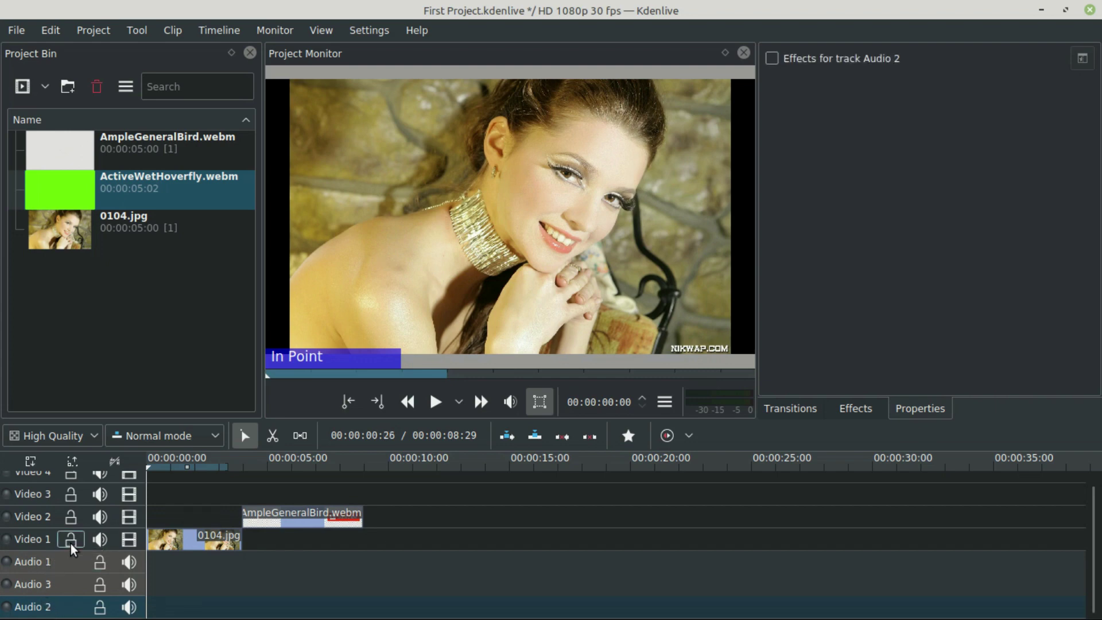
Delete the Audio 3 track from the timeline.
scroll(66, 535, "up", 1)
scroll(66, 534, "down", 1)
right_click(41, 583)
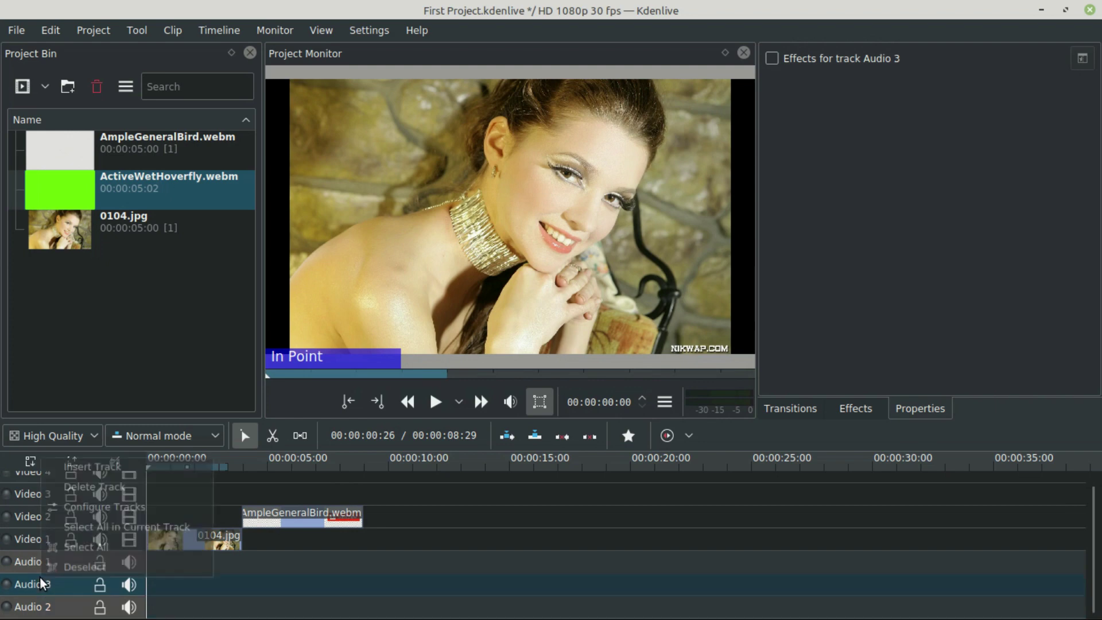
right_click(23, 589)
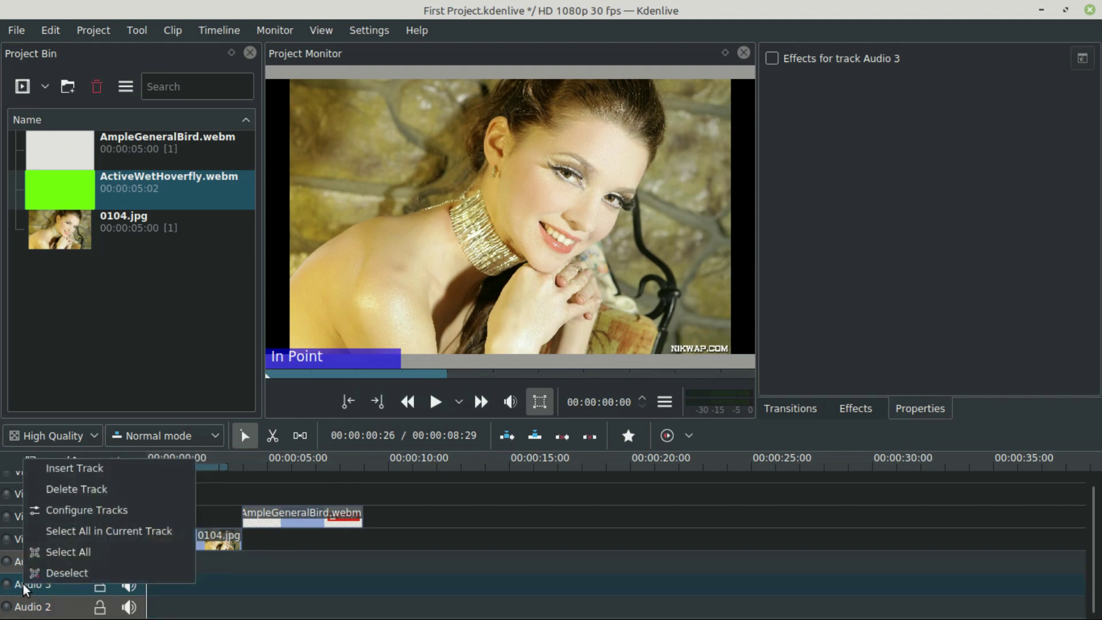
left_click(67, 493)
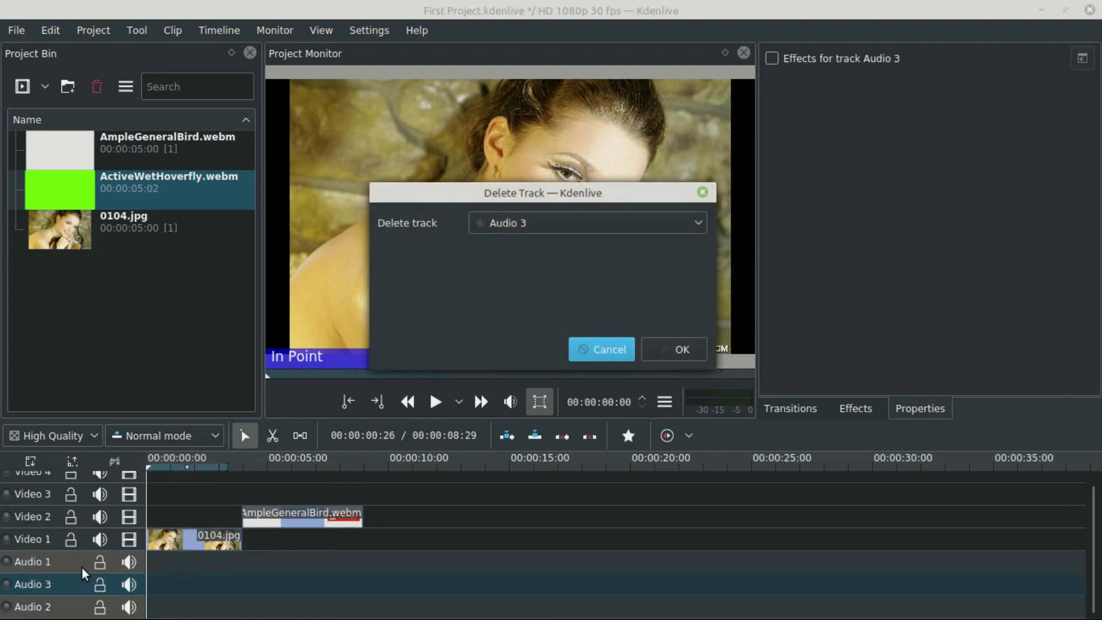
left_click(679, 351)
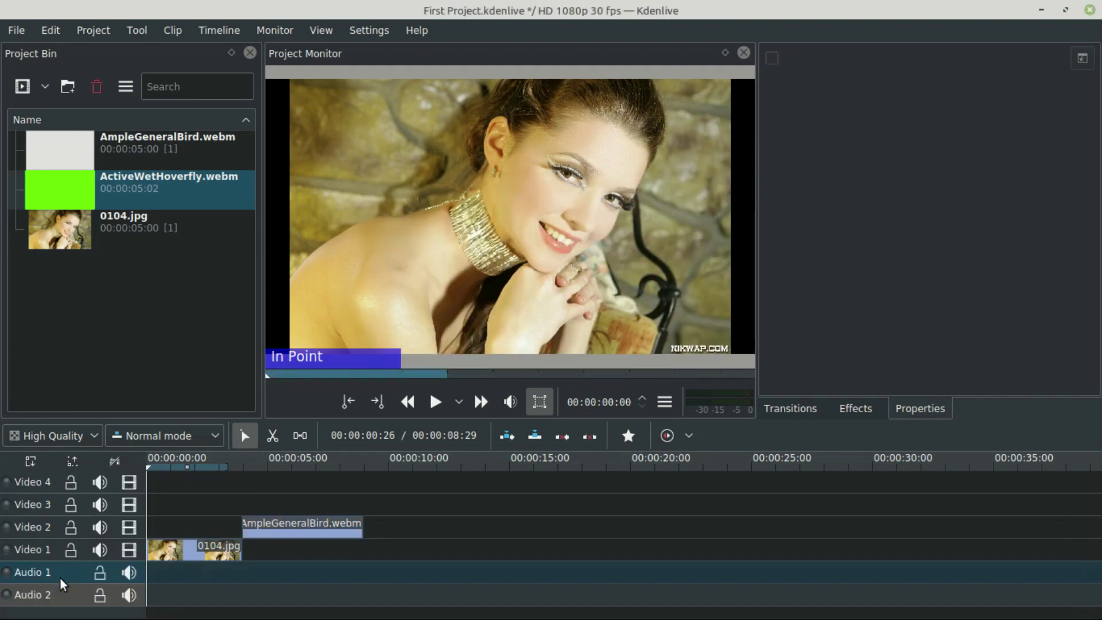
Delete the Video 4 track from the timeline.
left_click(56, 483)
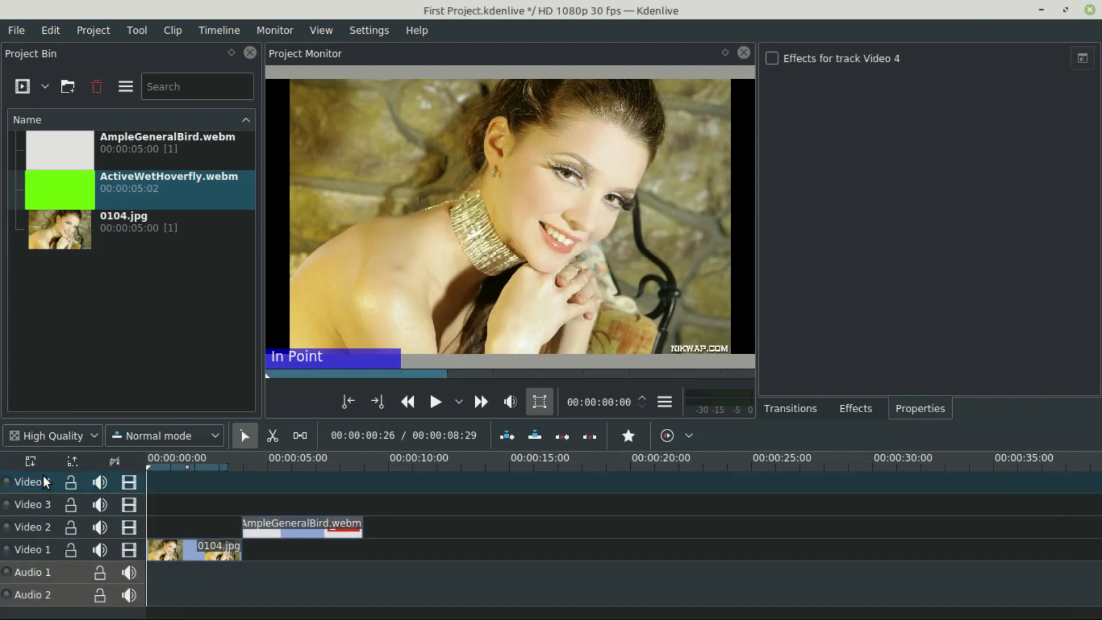
right_click(44, 486)
left_click(89, 512)
left_click(660, 346)
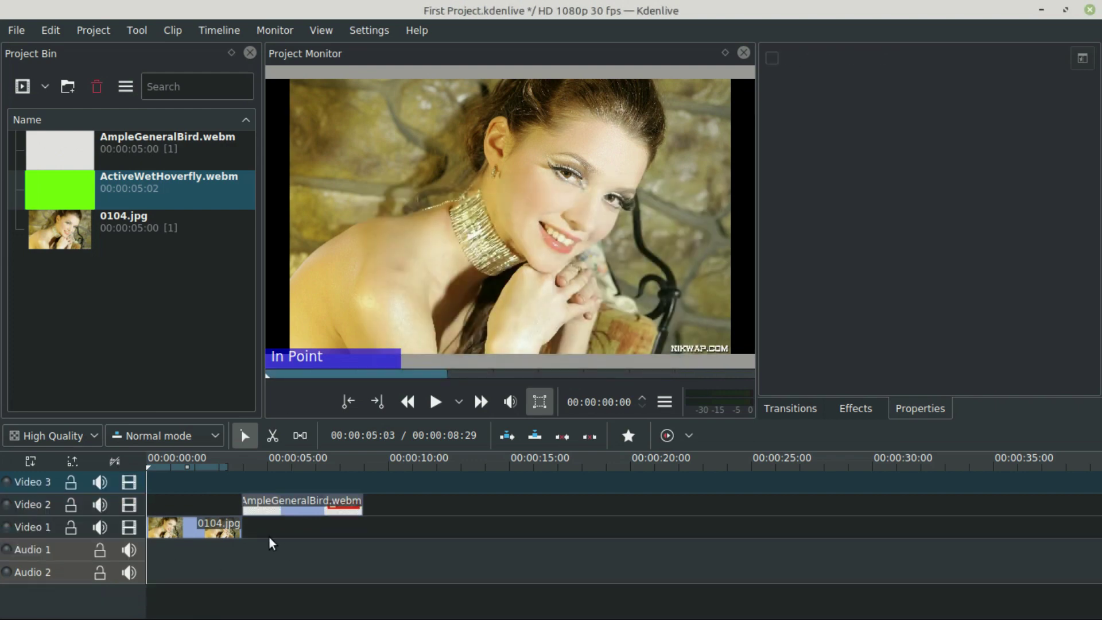
Select AmpleGeneralBird.webm on Video 2, briefly play the beginning of the sequence, and return the playhead to the start.
left_click(335, 504)
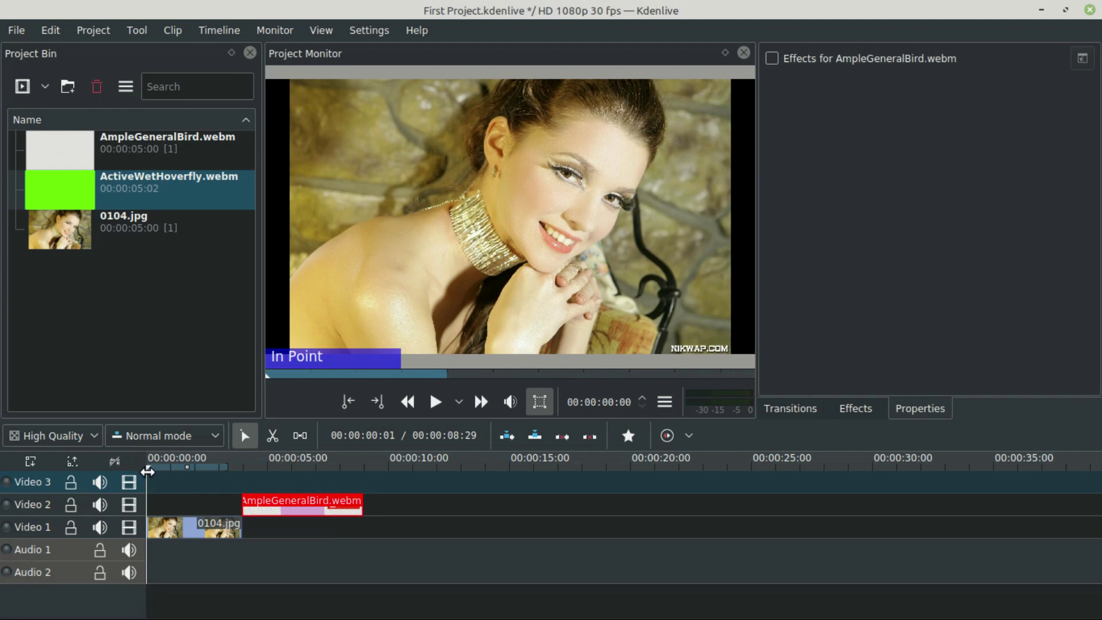
key("space")
key("space")
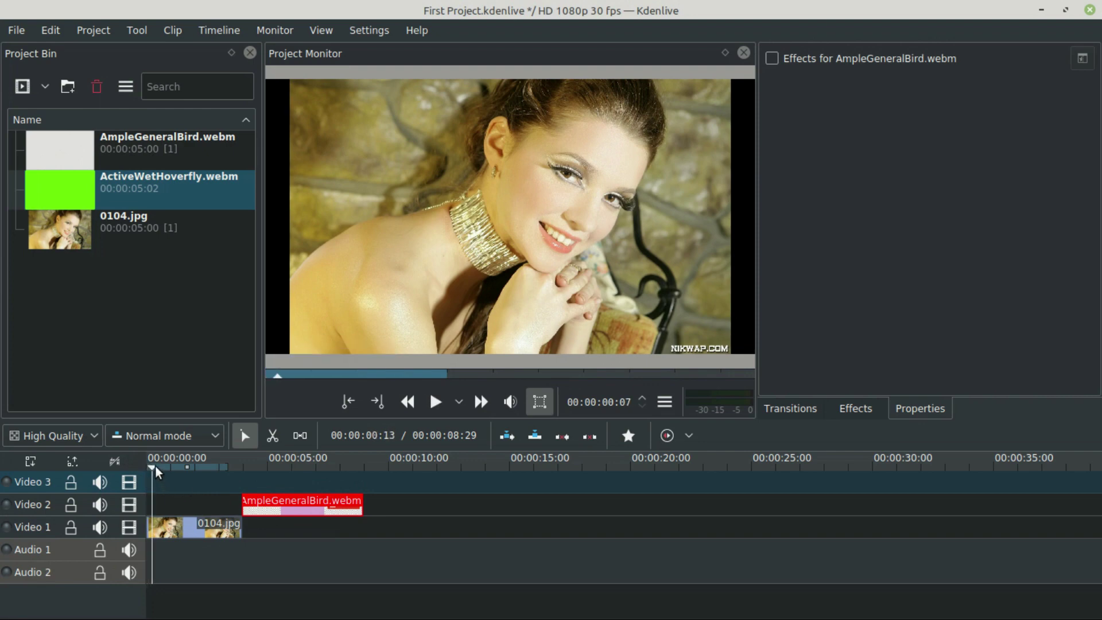
left_click(148, 481)
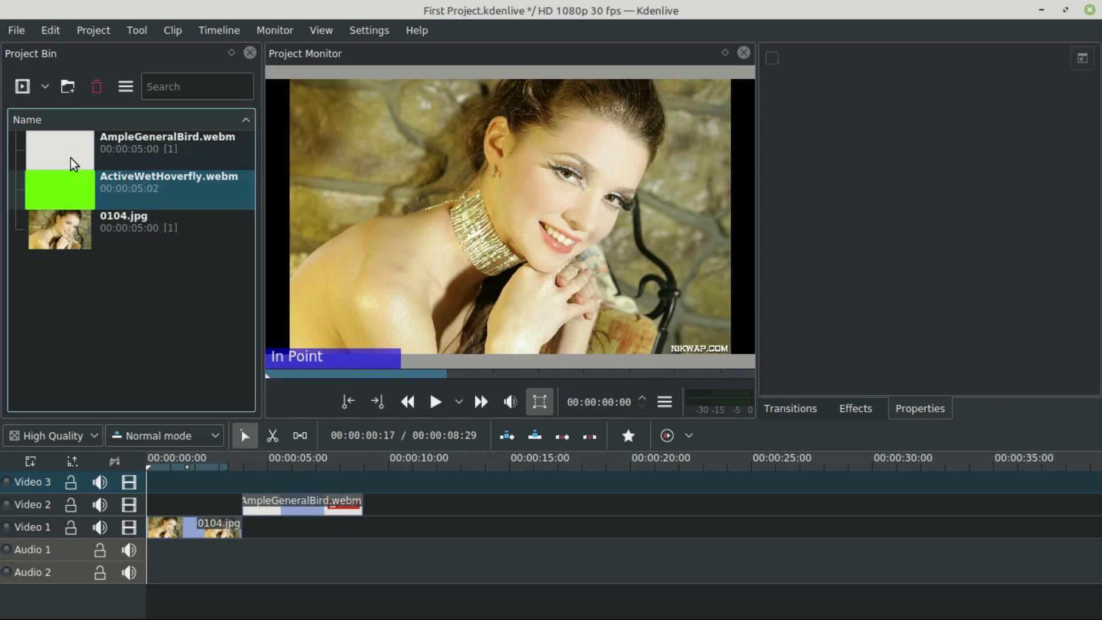
Save the project and open the render settings in an enlarged dialog.
left_click(16, 30)
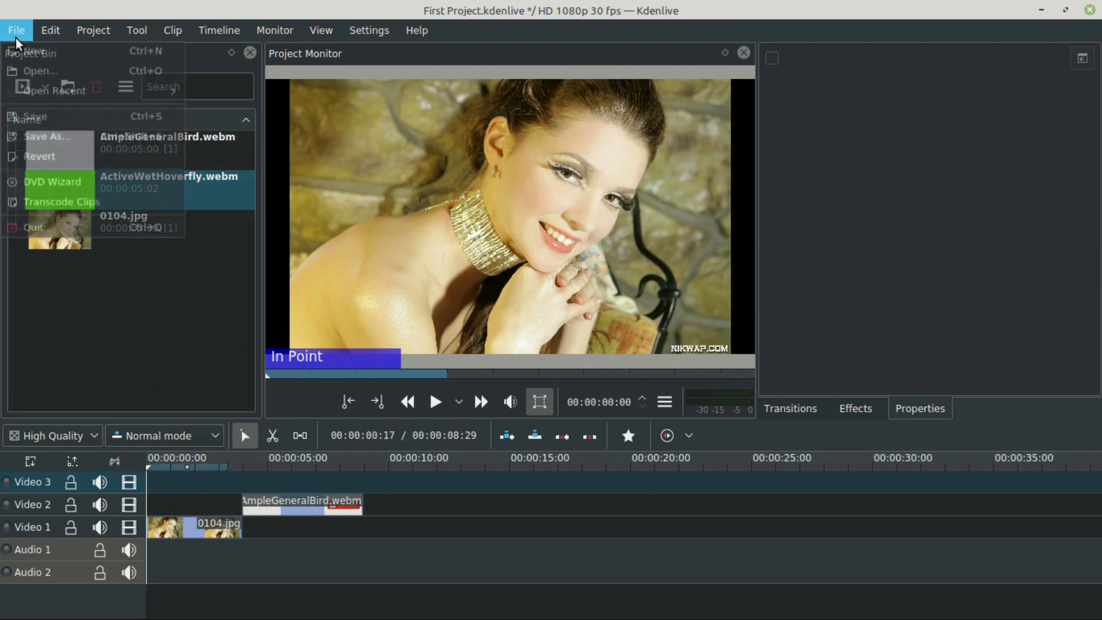
left_click(32, 121)
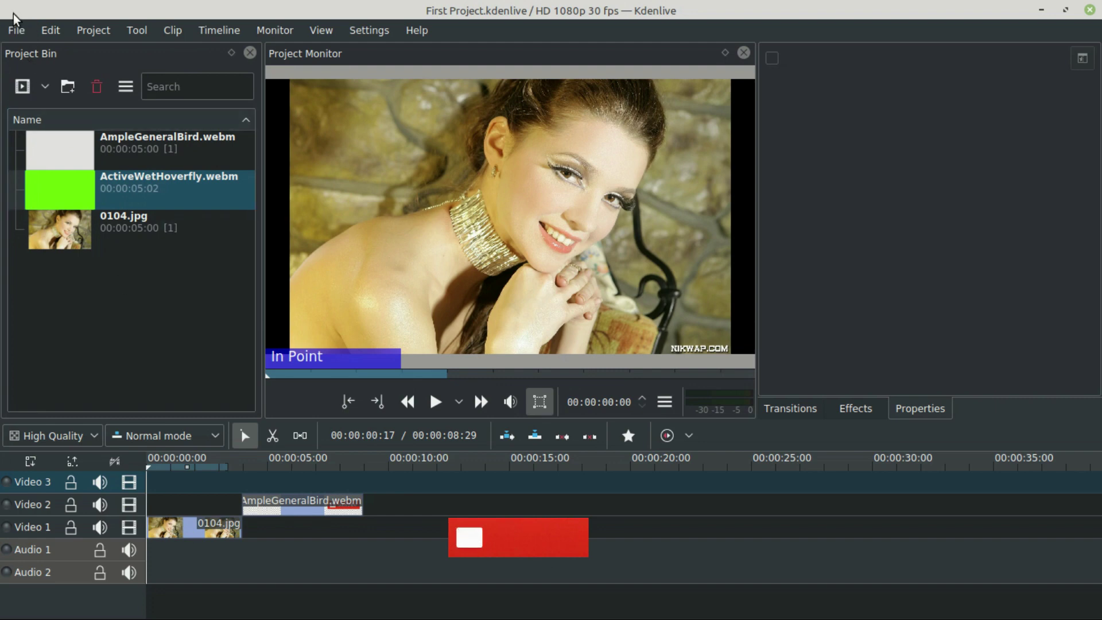
left_click(95, 31)
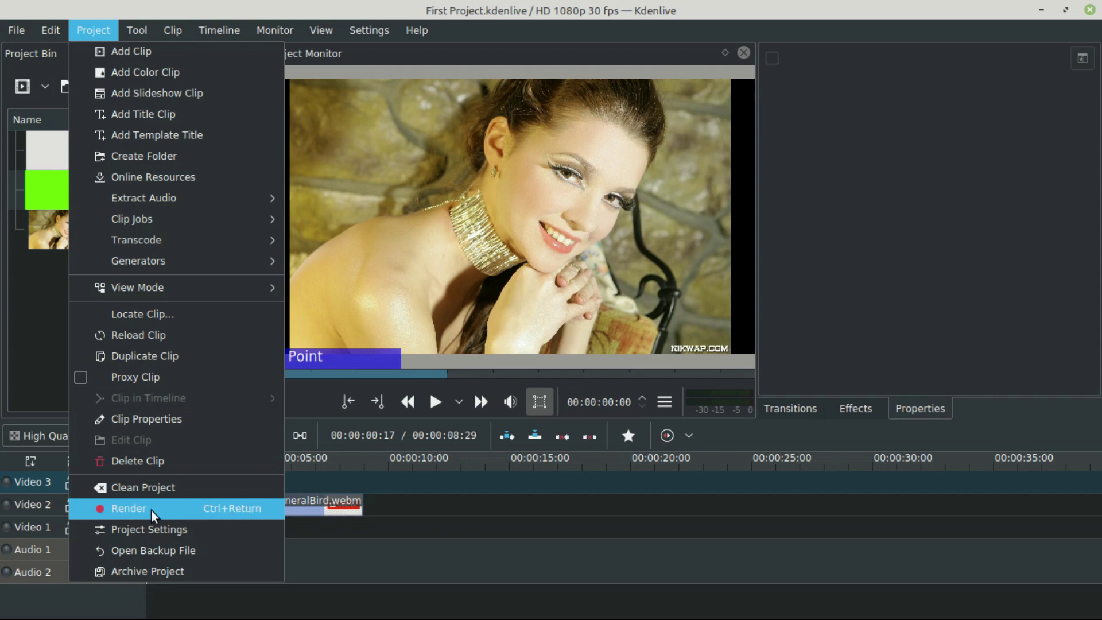
left_click(247, 512)
left_click_drag(536, 106, 418, 53)
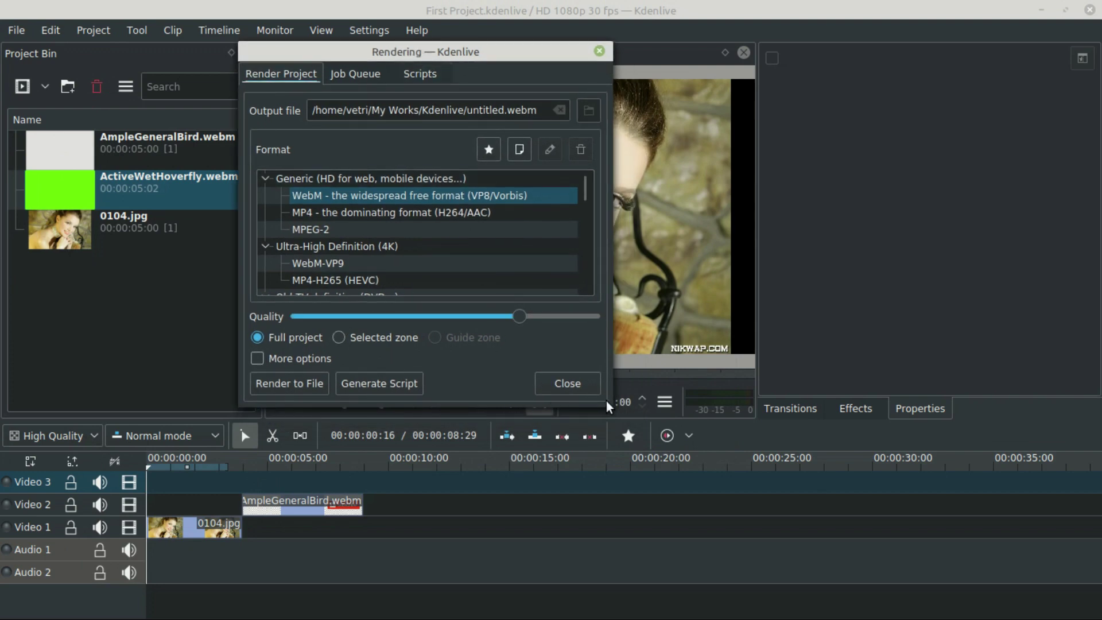
left_click_drag(610, 406, 714, 522)
left_click_drag(468, 54, 466, 44)
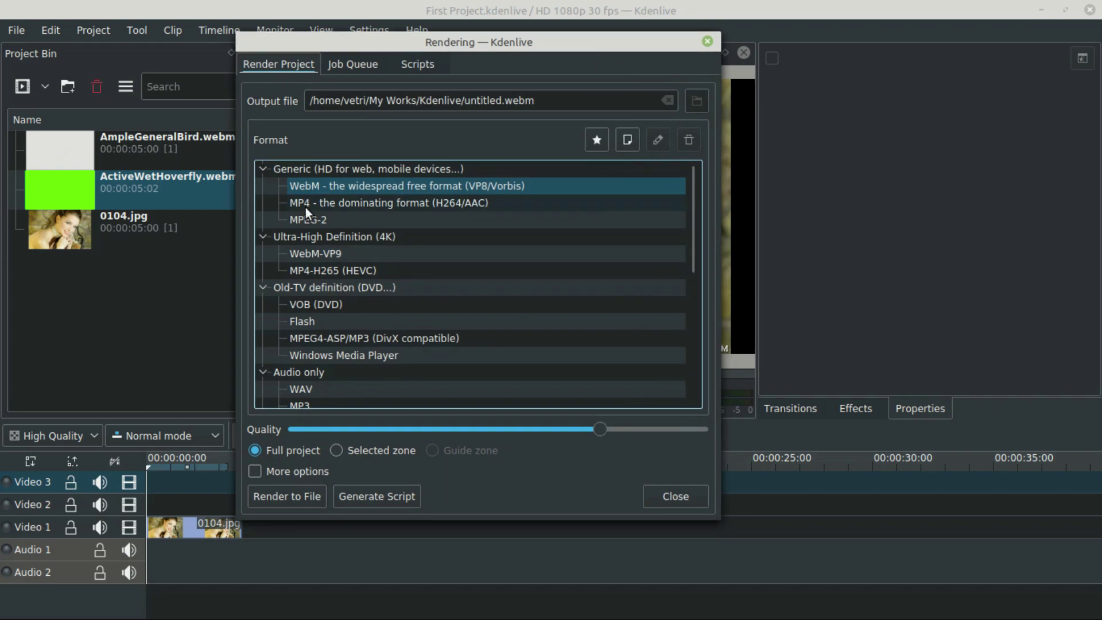
Choose the MP4-H265 (HEVC) render format under Ultra-High Definition (4K) and collapse all the other format groups.
left_click(263, 169)
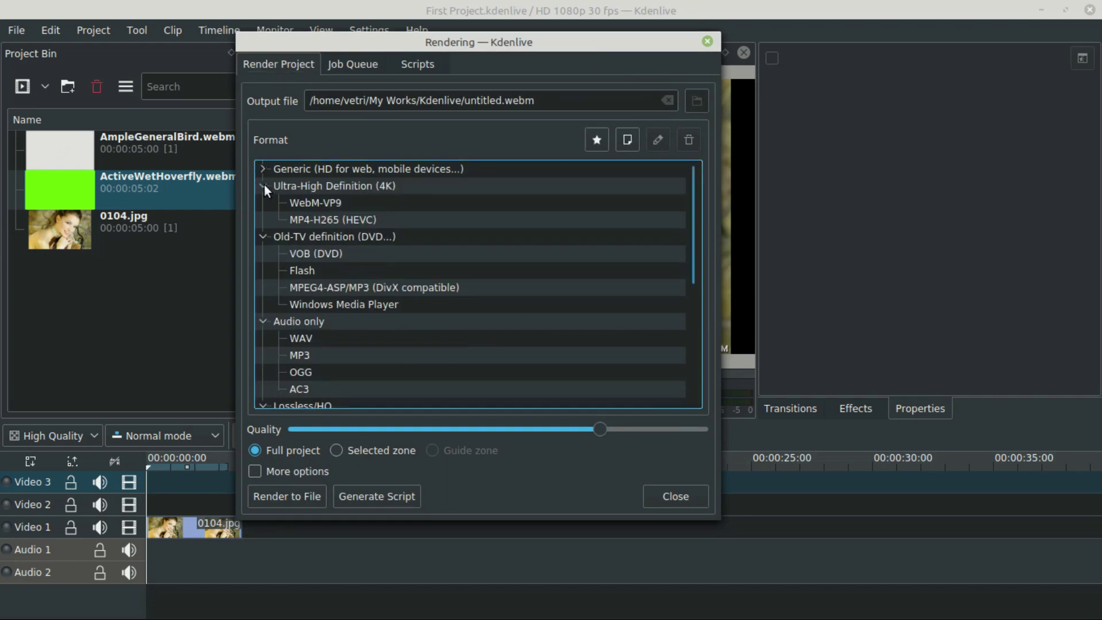
left_click(359, 219)
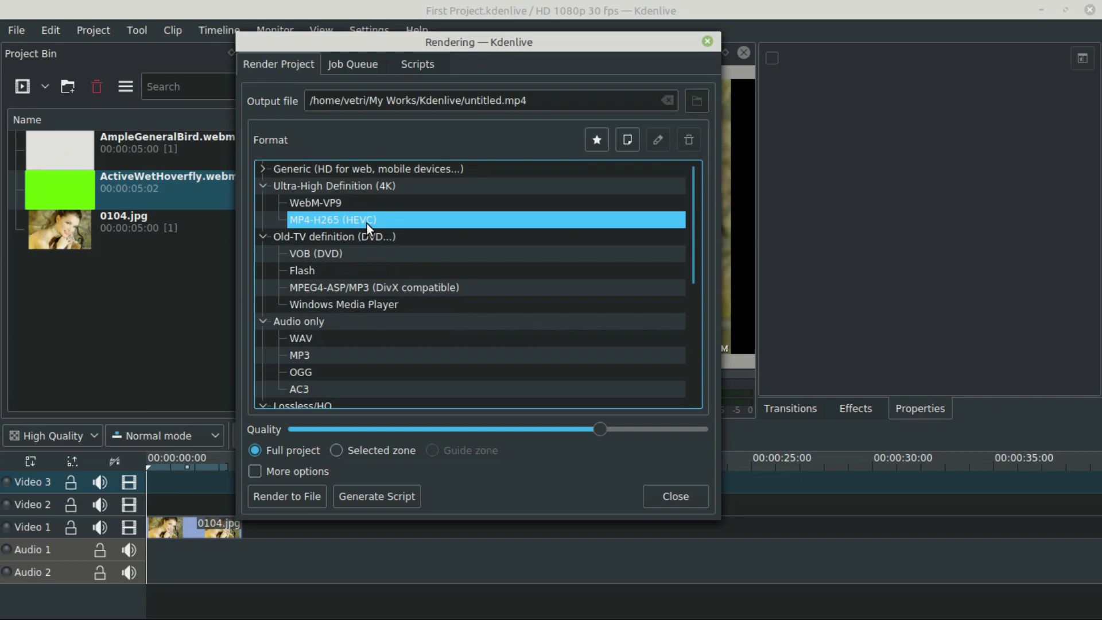
left_click(264, 236)
left_click(264, 253)
left_click(266, 270)
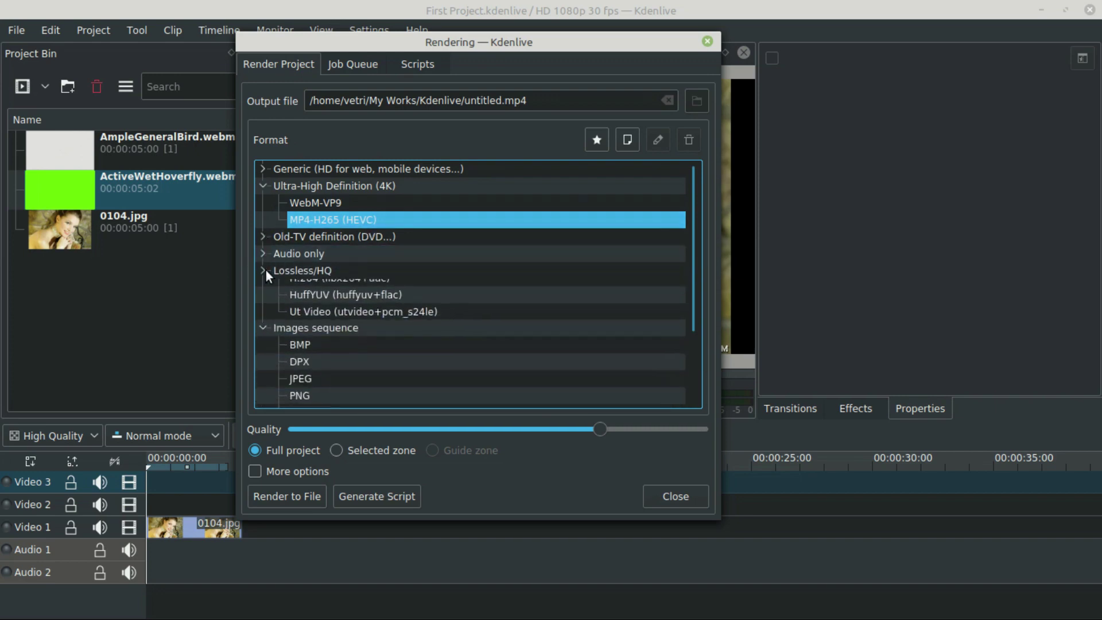
left_click(262, 288)
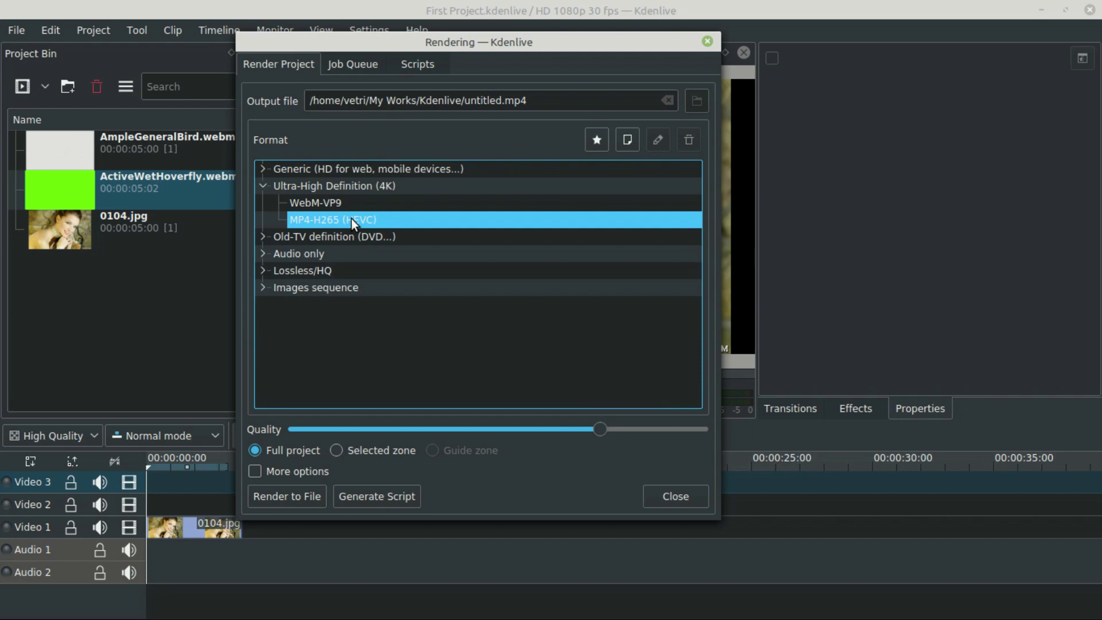
Set the render output to untitled.mp4 in the Videos folder of the home directory.
left_click(540, 105)
left_click_drag(501, 98, 468, 91)
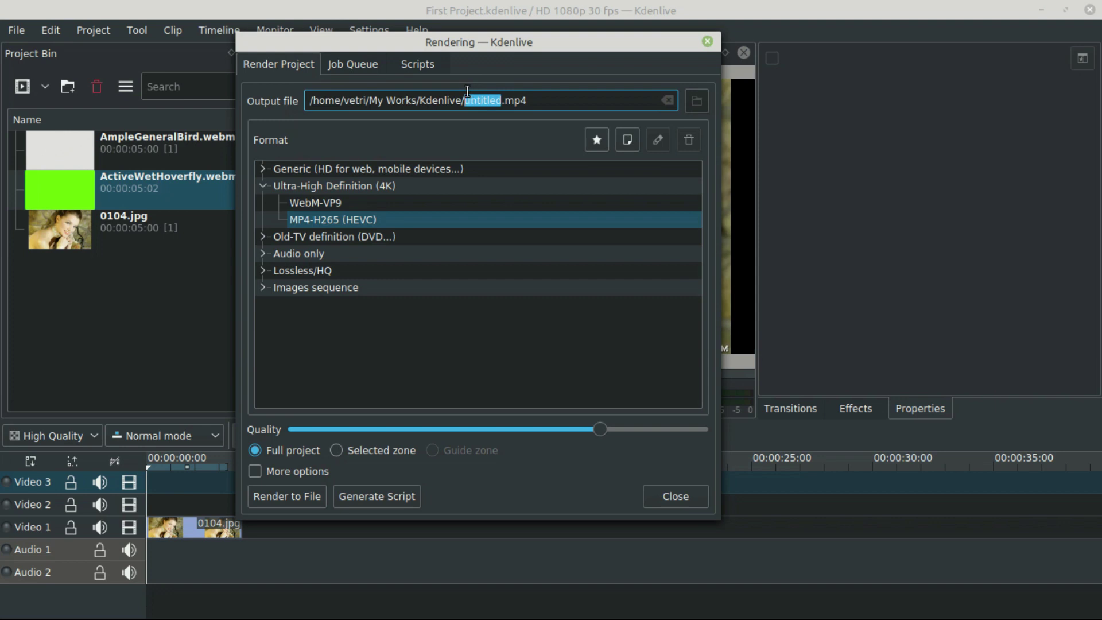
left_click(556, 101)
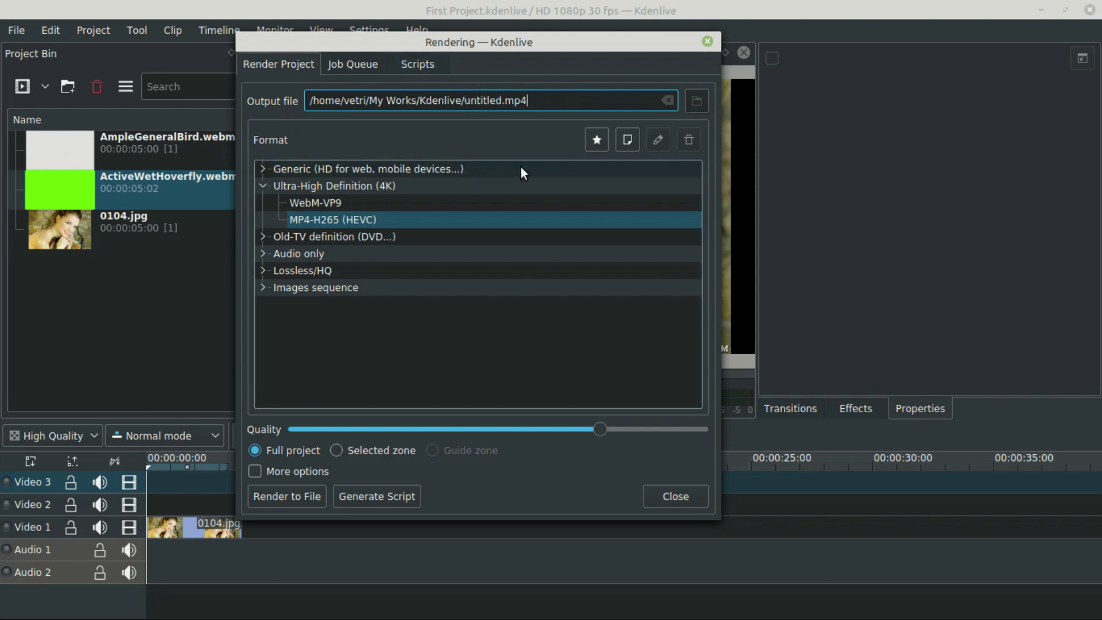
left_click(697, 102)
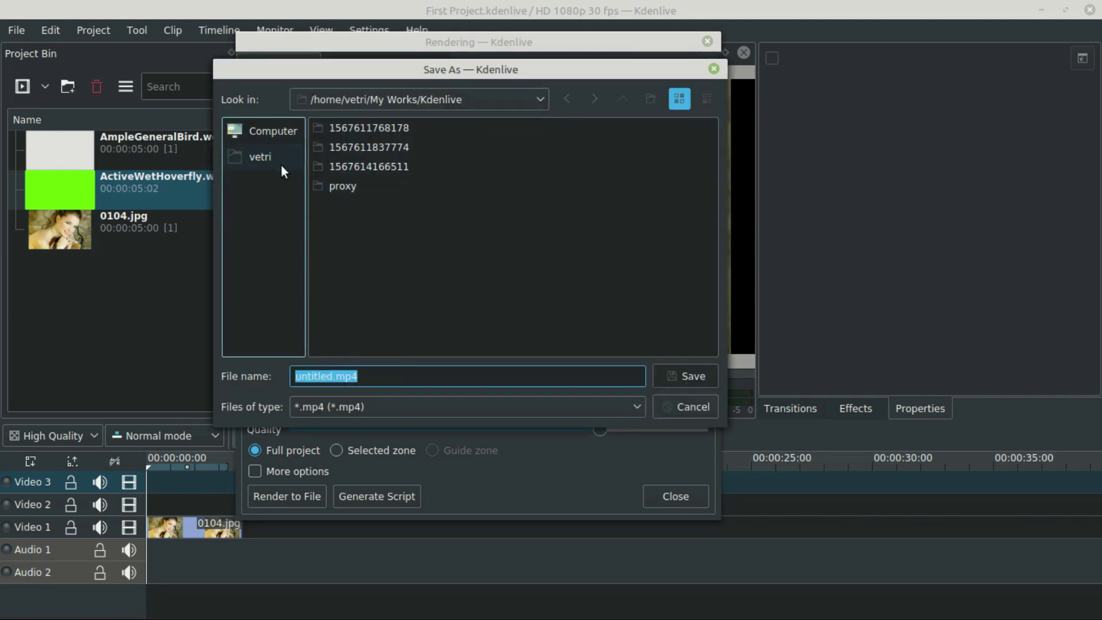
left_click(258, 154)
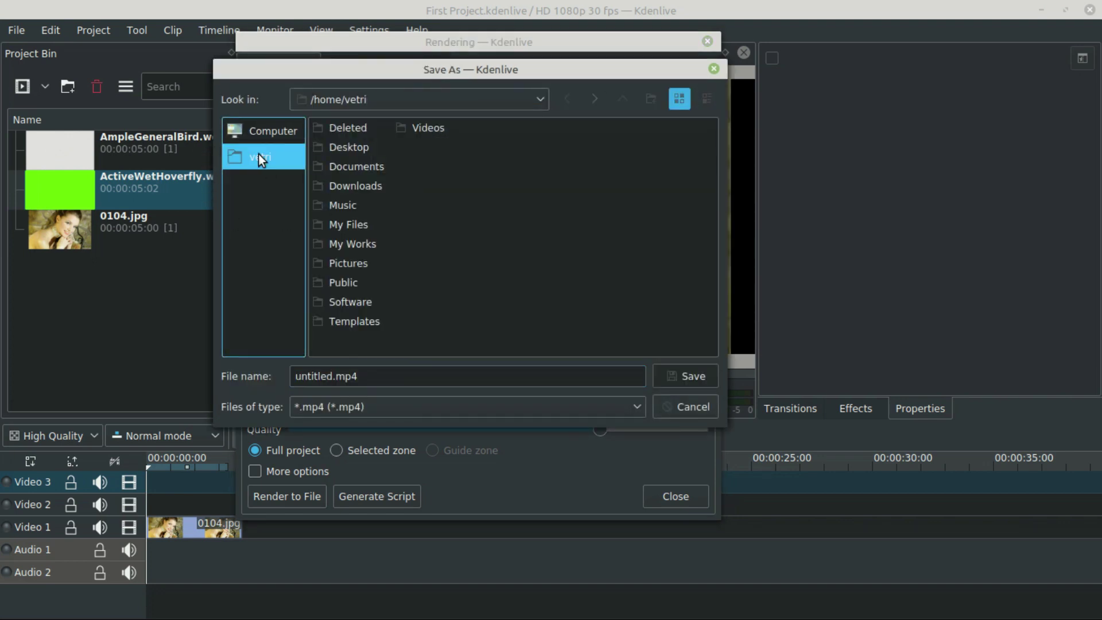
left_click(262, 131)
left_click(247, 155)
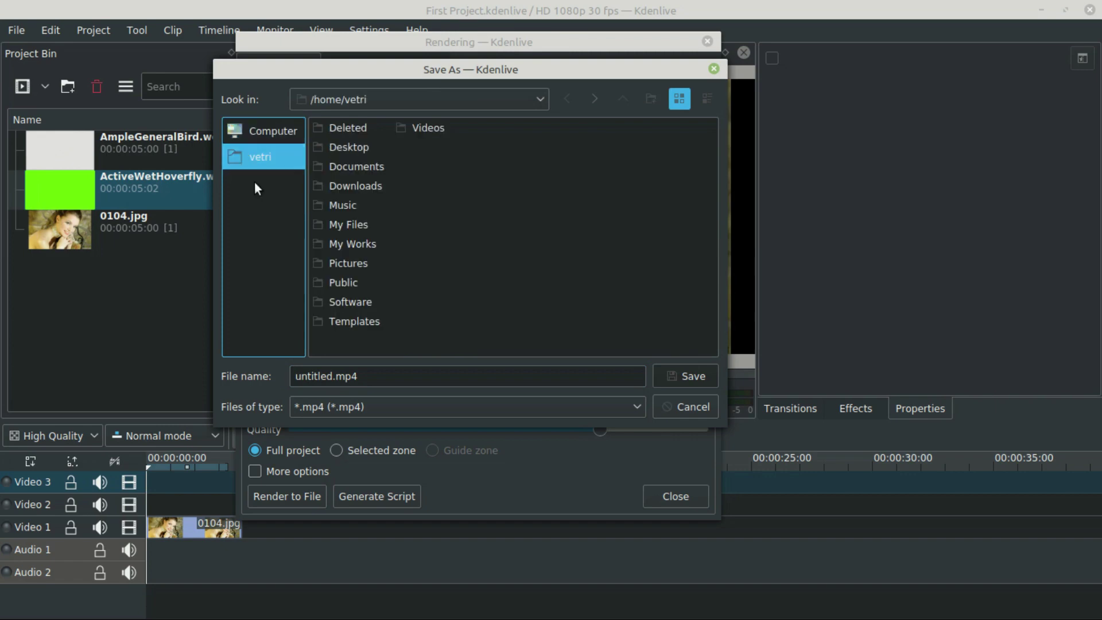
double_click(431, 129)
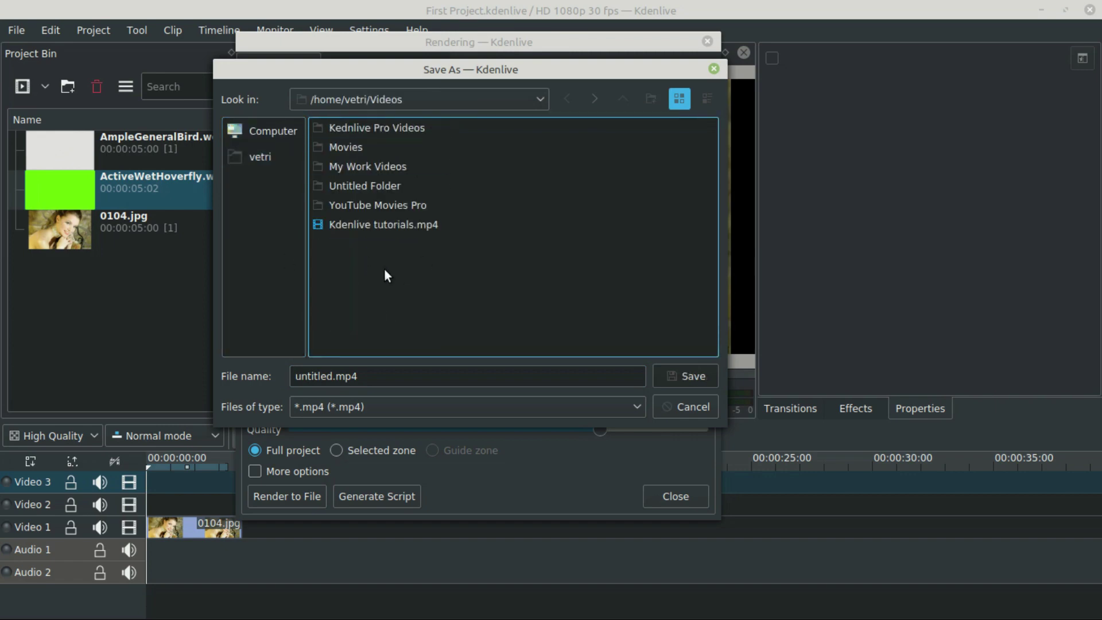
left_click(690, 380)
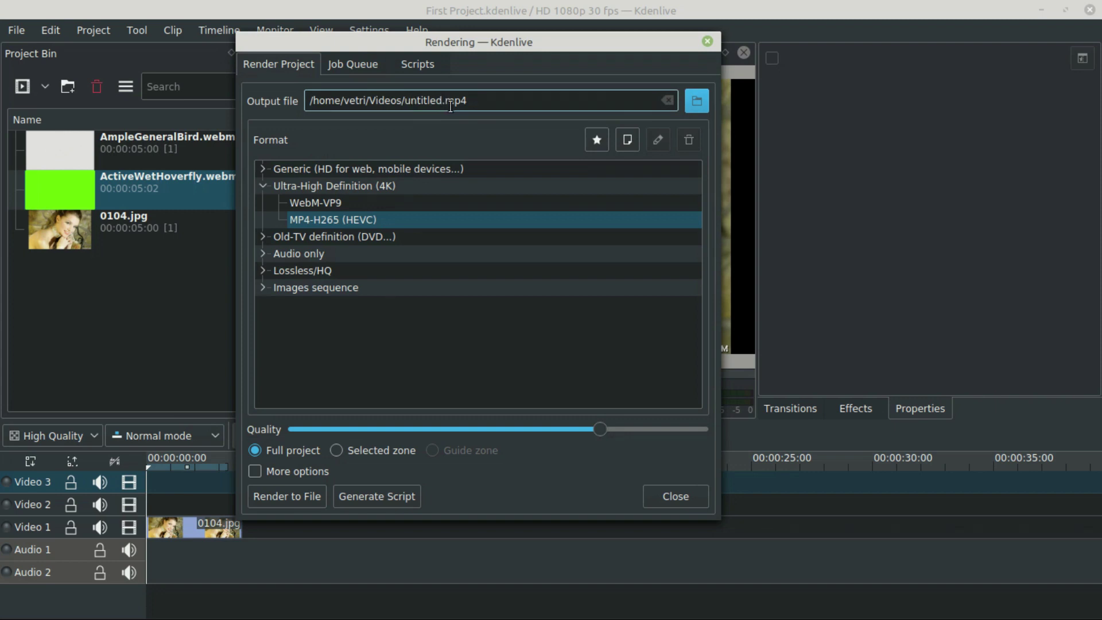
triple_click(481, 100)
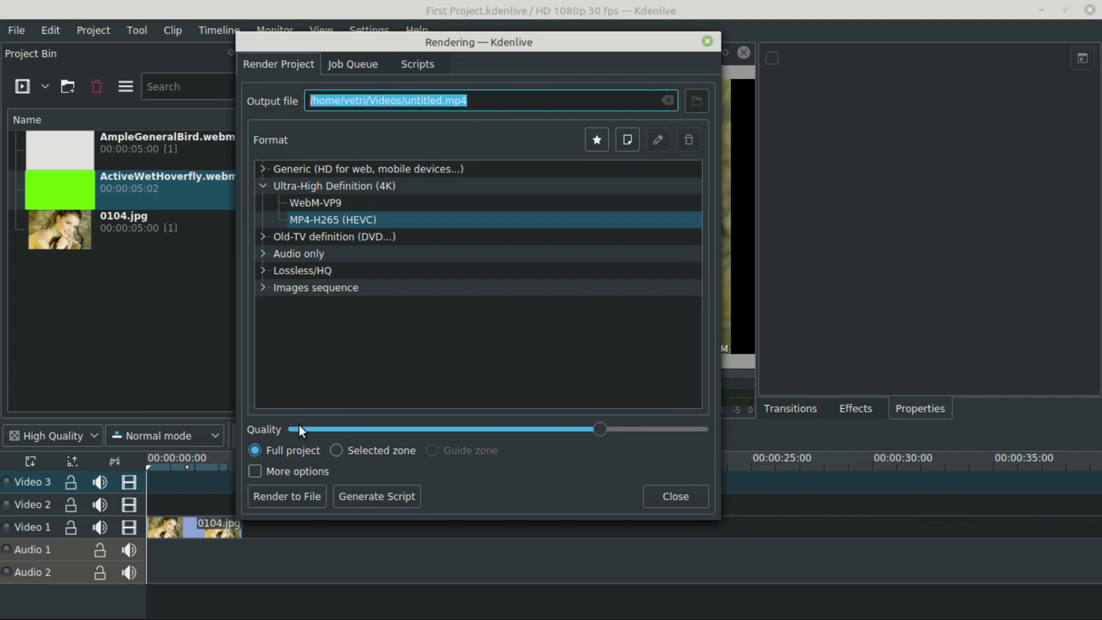
Try lower render quality levels, including the minimum, and set the quality to maximum.
left_click(670, 430)
left_click_drag(670, 429, 600, 429)
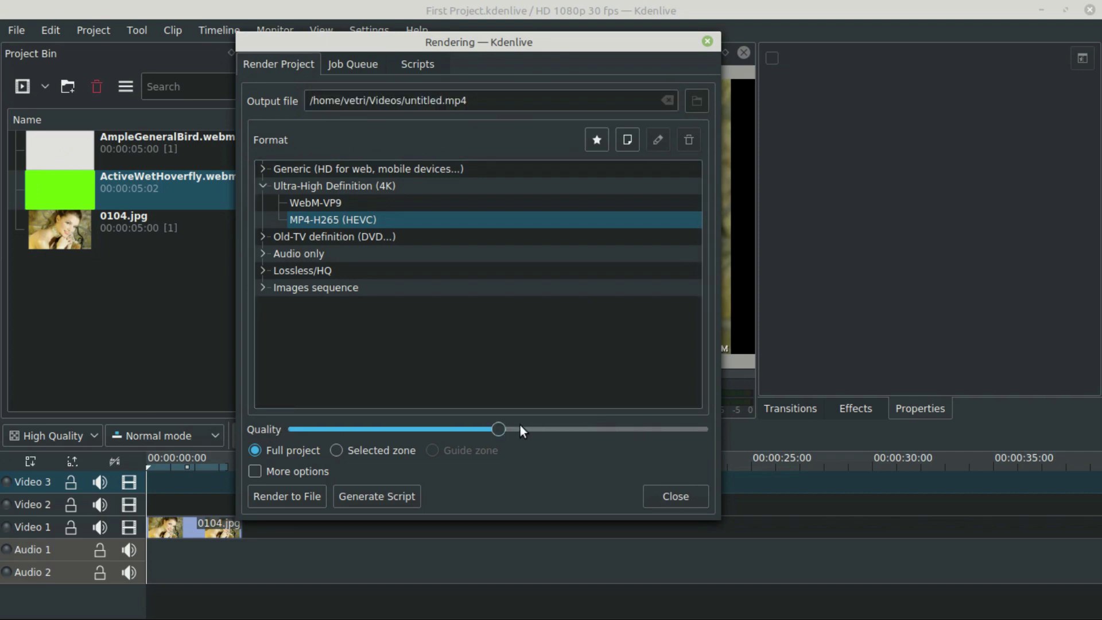
left_click_drag(470, 424, 284, 431)
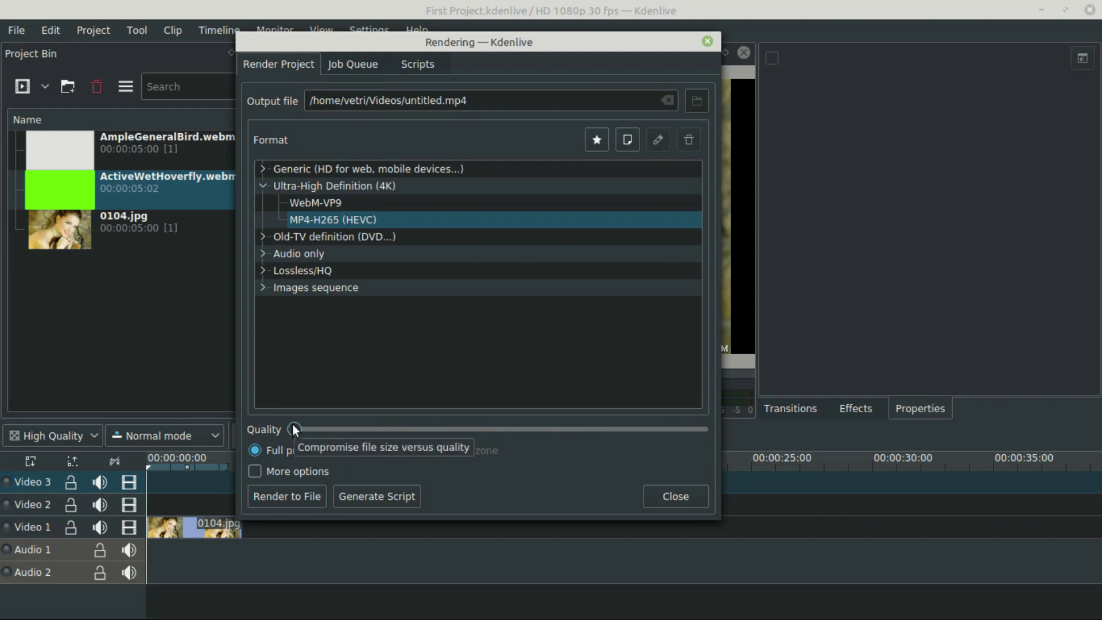
left_click_drag(292, 427, 733, 443)
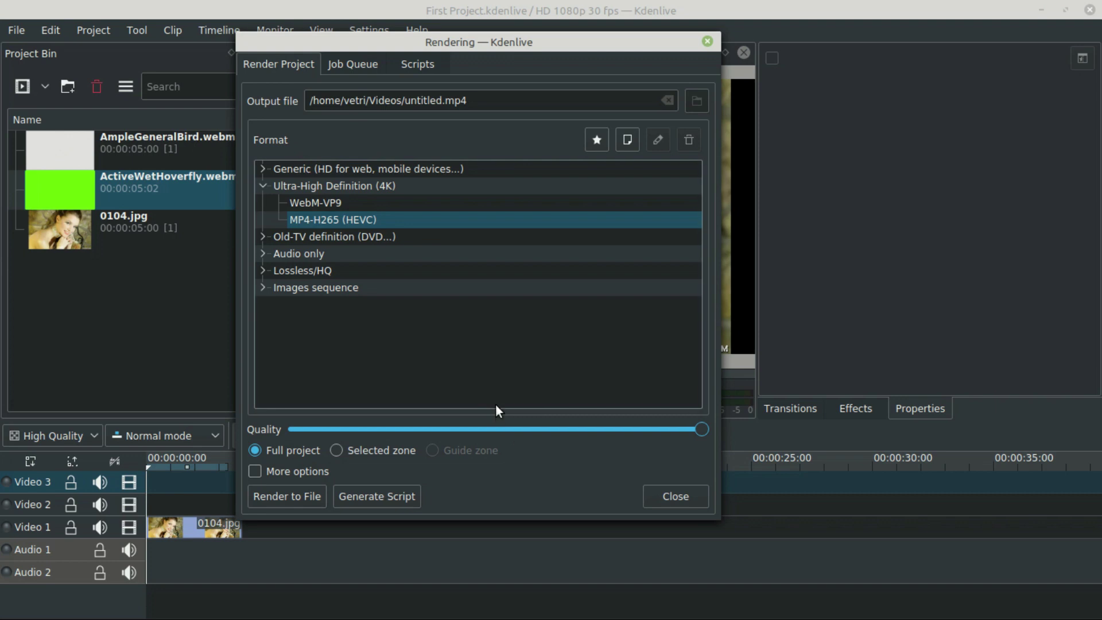
Render the full project to untitled.mp4, wait for the job to finish, and close the rendering dialog.
left_click_drag(497, 44, 510, 29)
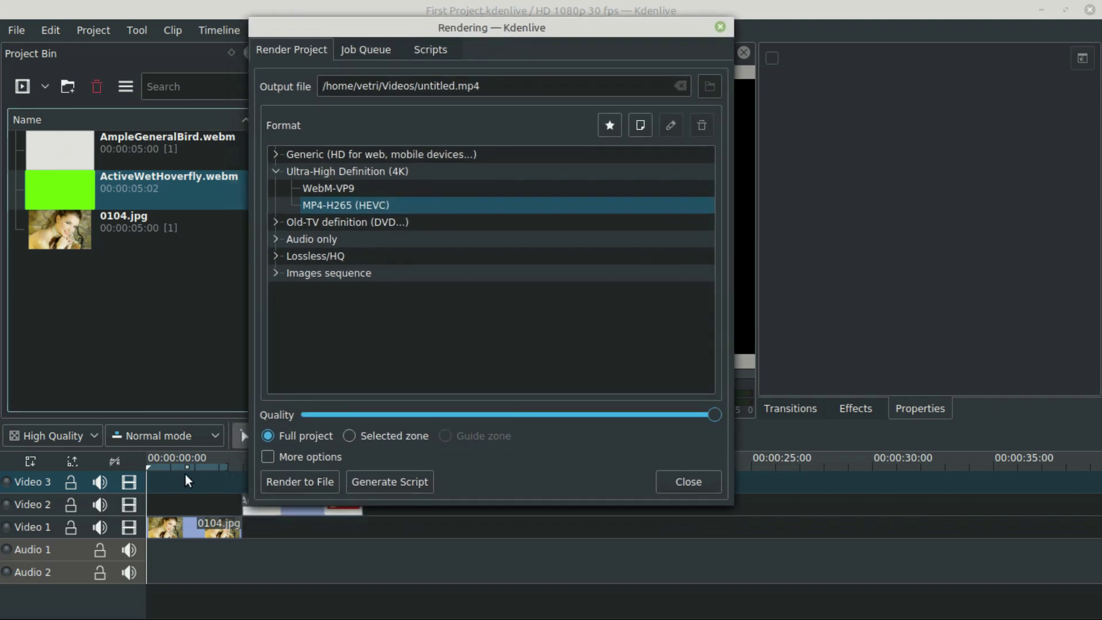
left_click(299, 483)
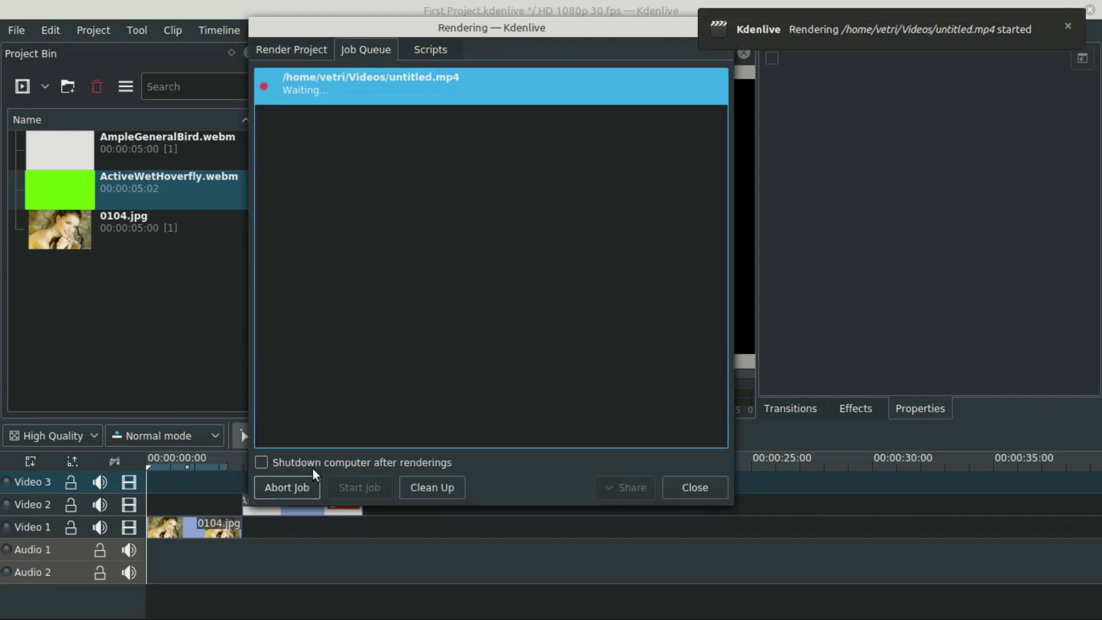
left_click(1068, 27)
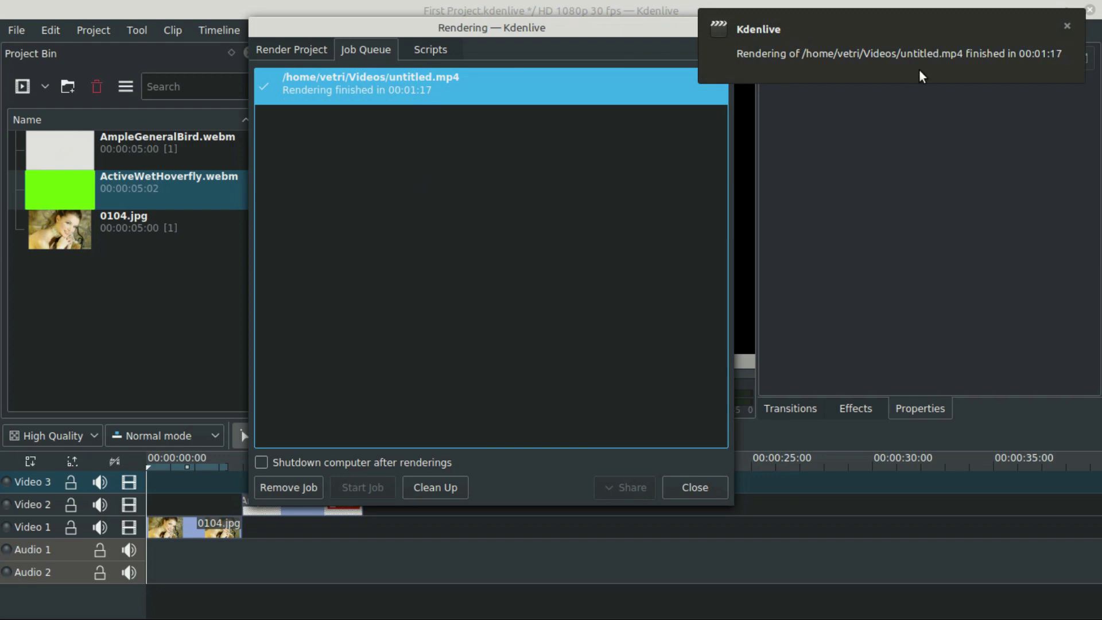
left_click(1066, 26)
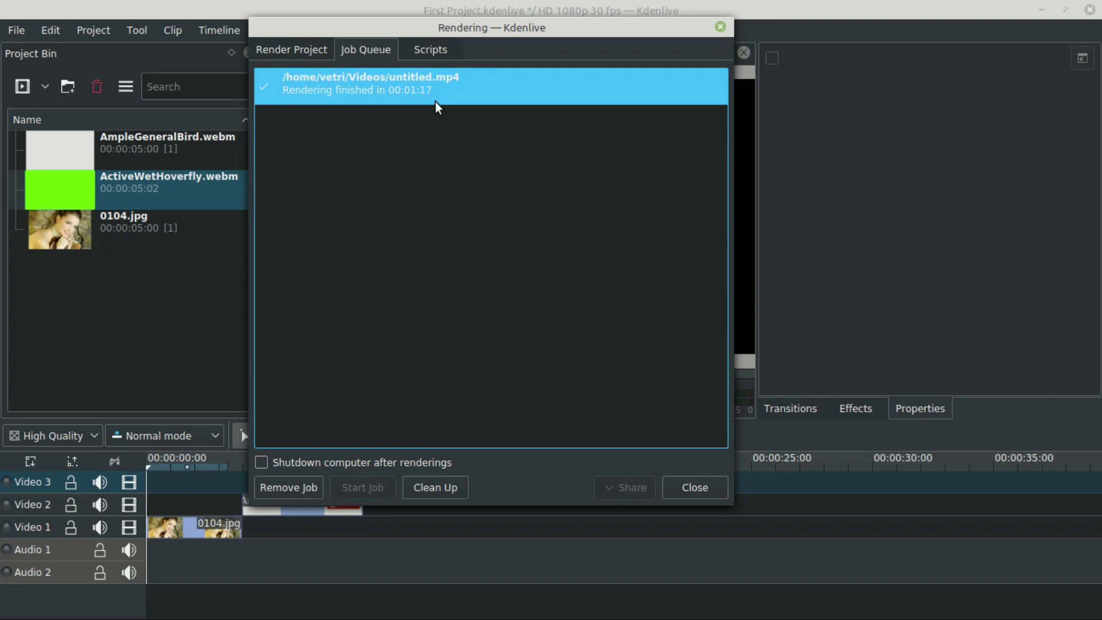
left_click(696, 487)
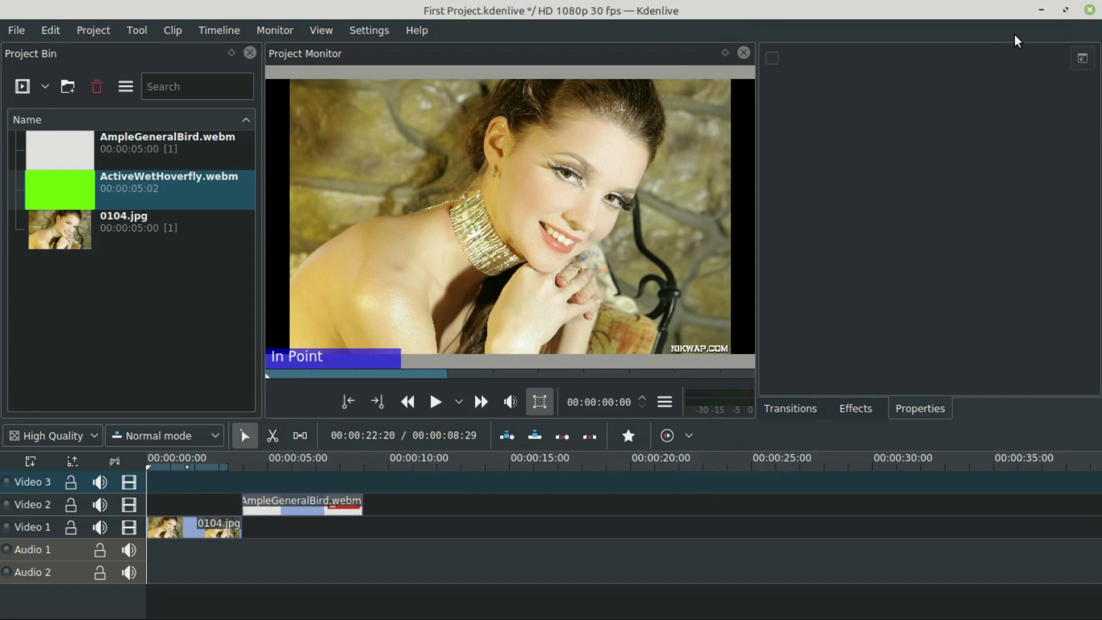
Switch to the file manager's Videos folder and select the rendered untitled.mp4.
left_click(1090, 10)
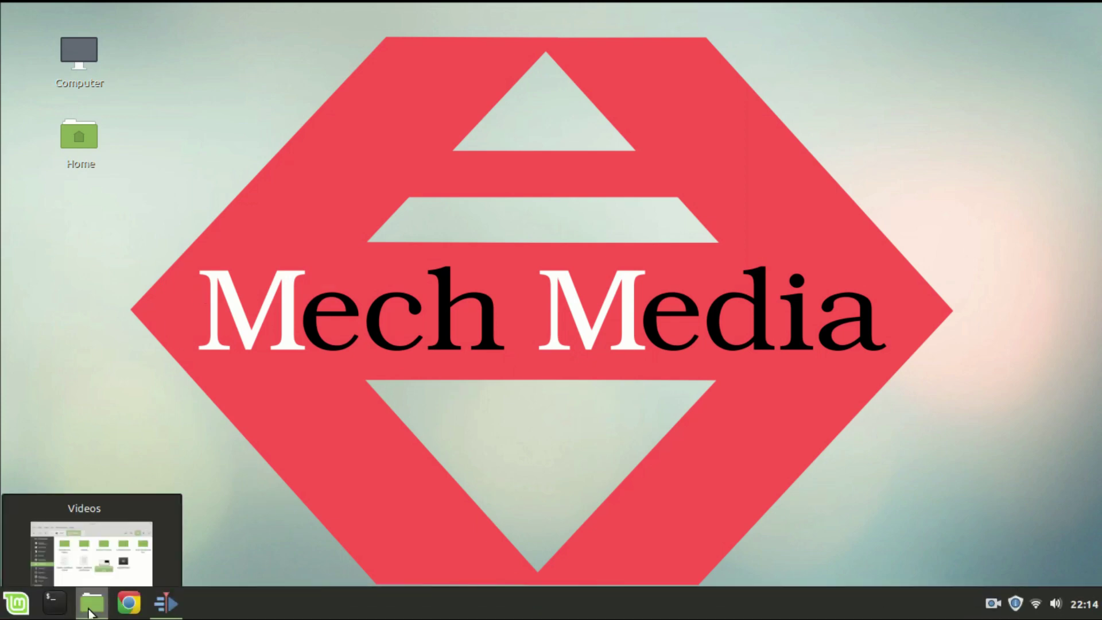
left_click(91, 613)
left_click(711, 347)
left_click(711, 275)
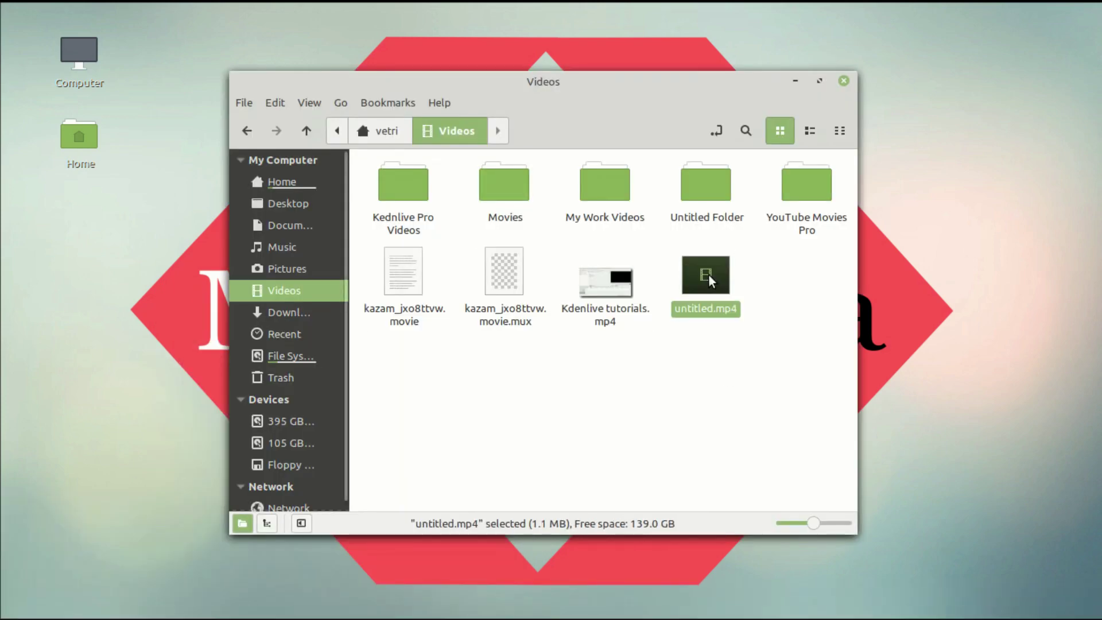
Play untitled.mp4 in VLC media player, view it in full screen, and close the player.
double_click(677, 312)
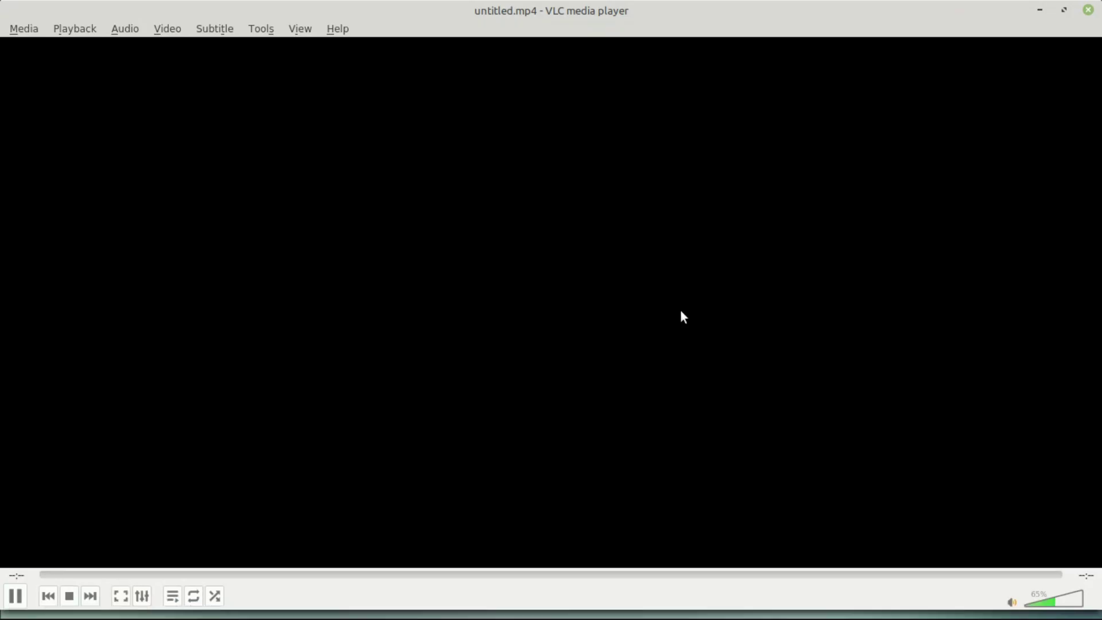
double_click(649, 261)
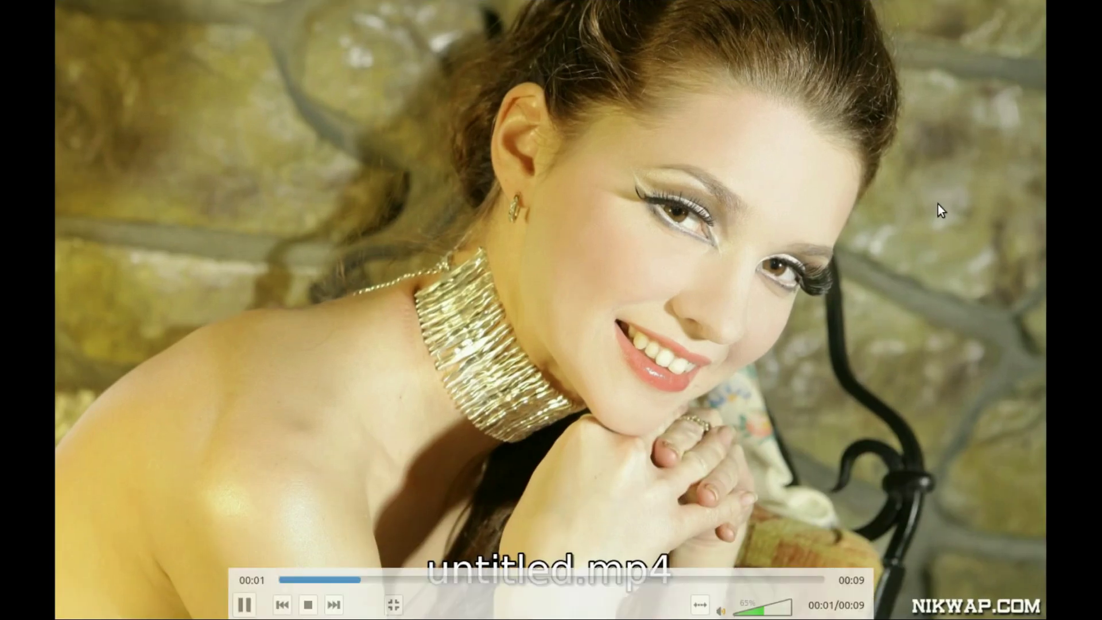
double_click(784, 401)
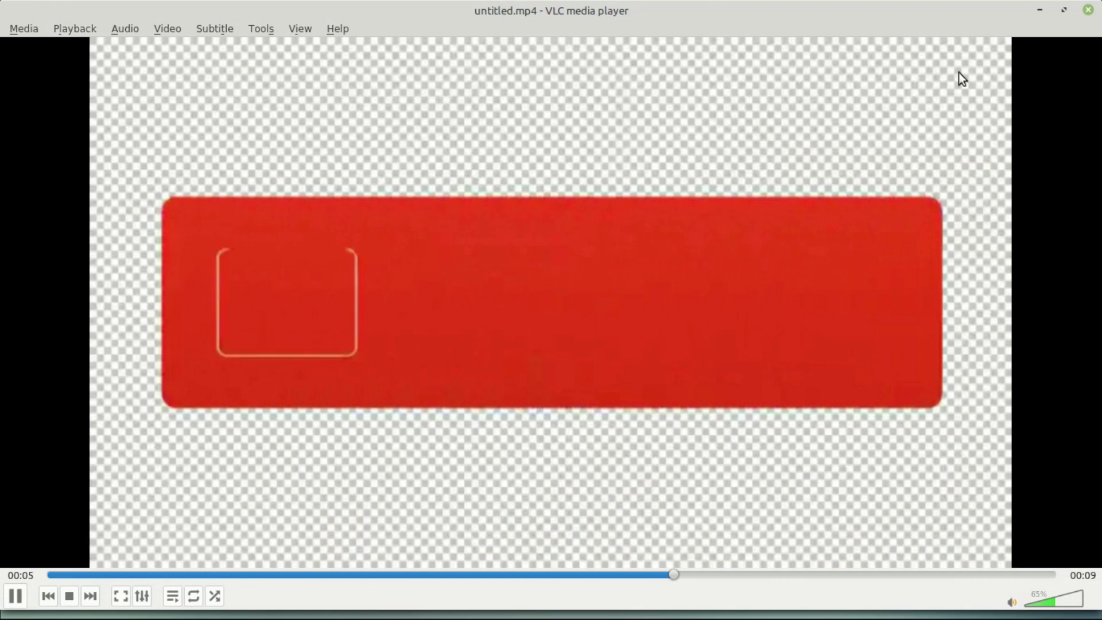
left_click(1063, 10)
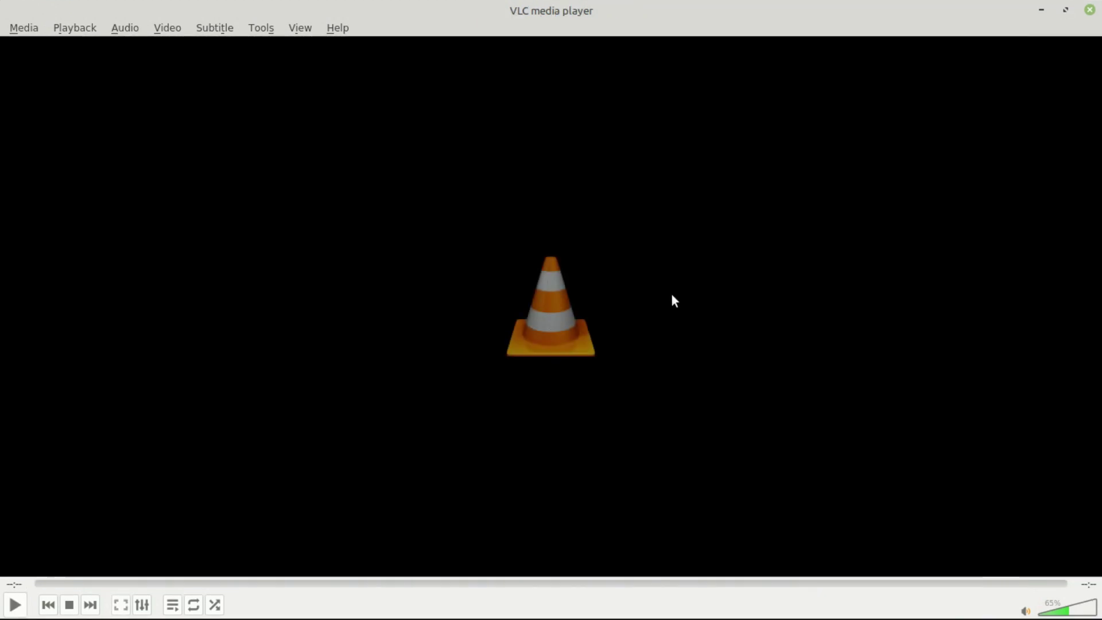
key("space")
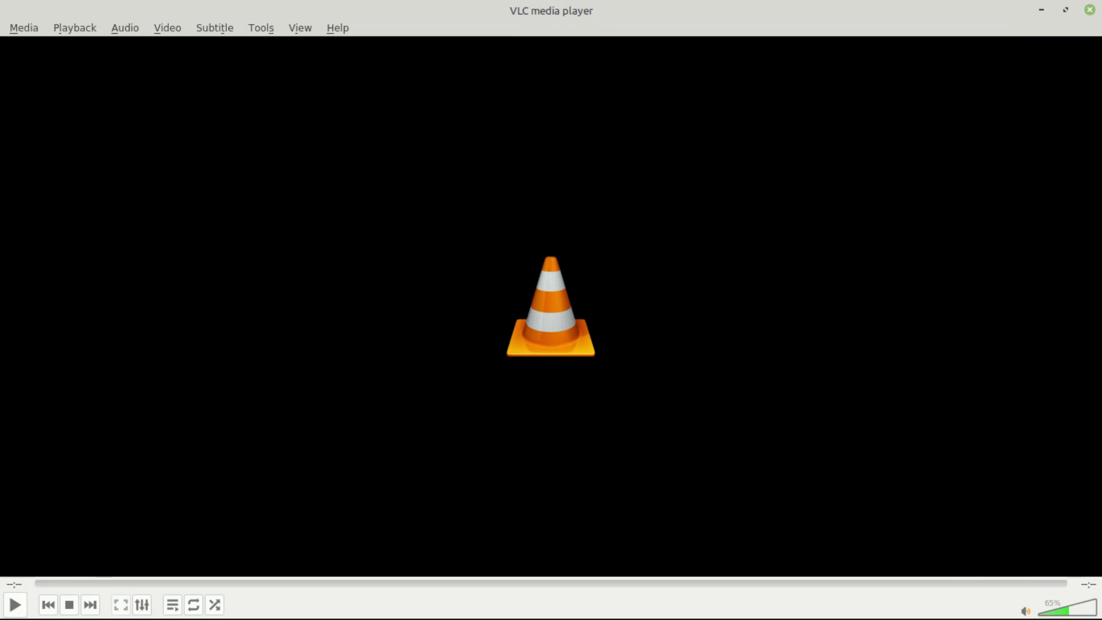
left_click(1090, 10)
Check the file size in the properties of untitled.mp4, minimize the file manager, and switch back to Kdenlive.
left_click(707, 267)
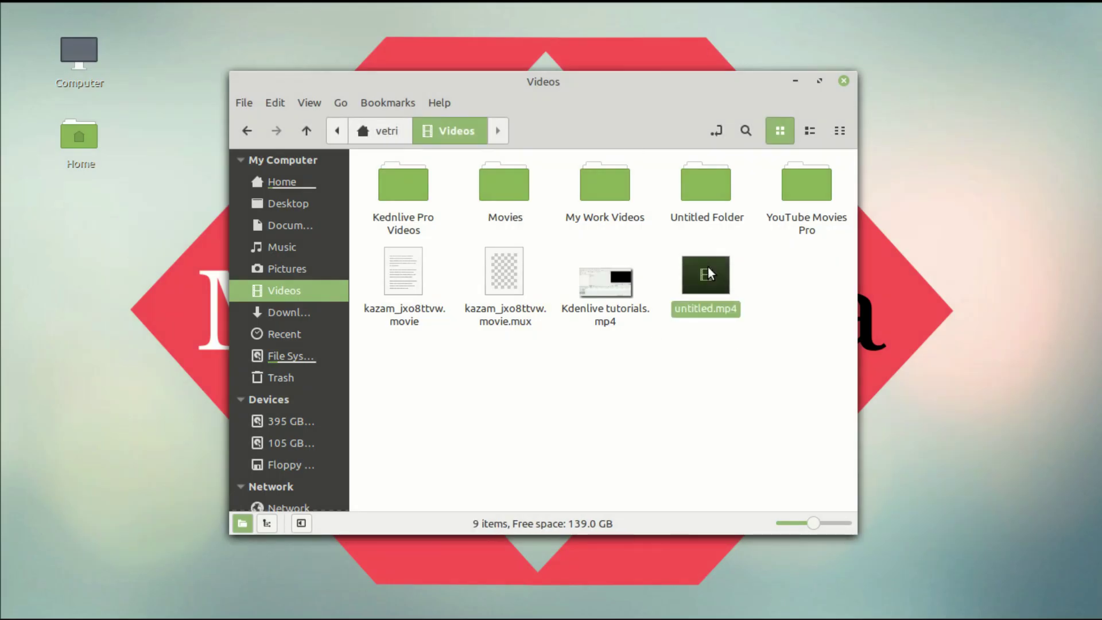
right_click(707, 267)
left_click(755, 519)
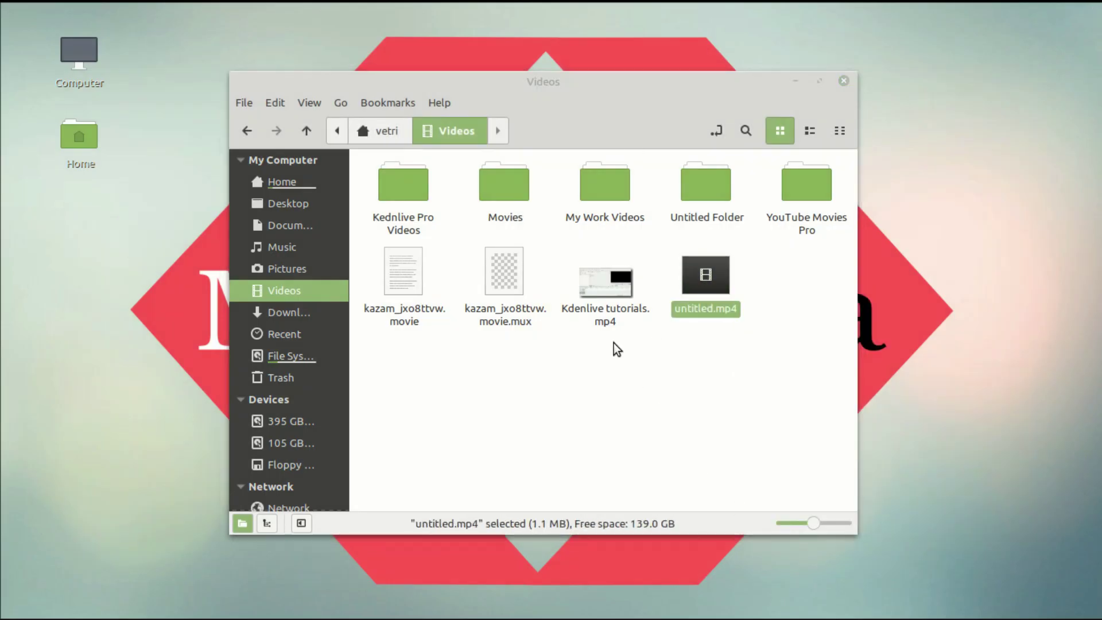
double_click(471, 192)
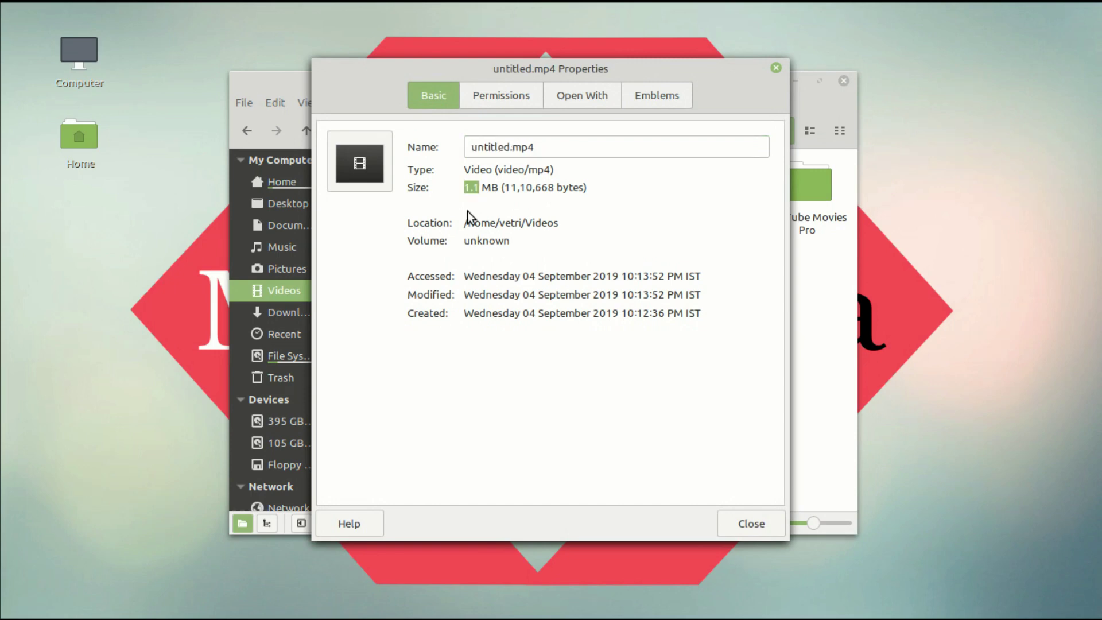
left_click(775, 69)
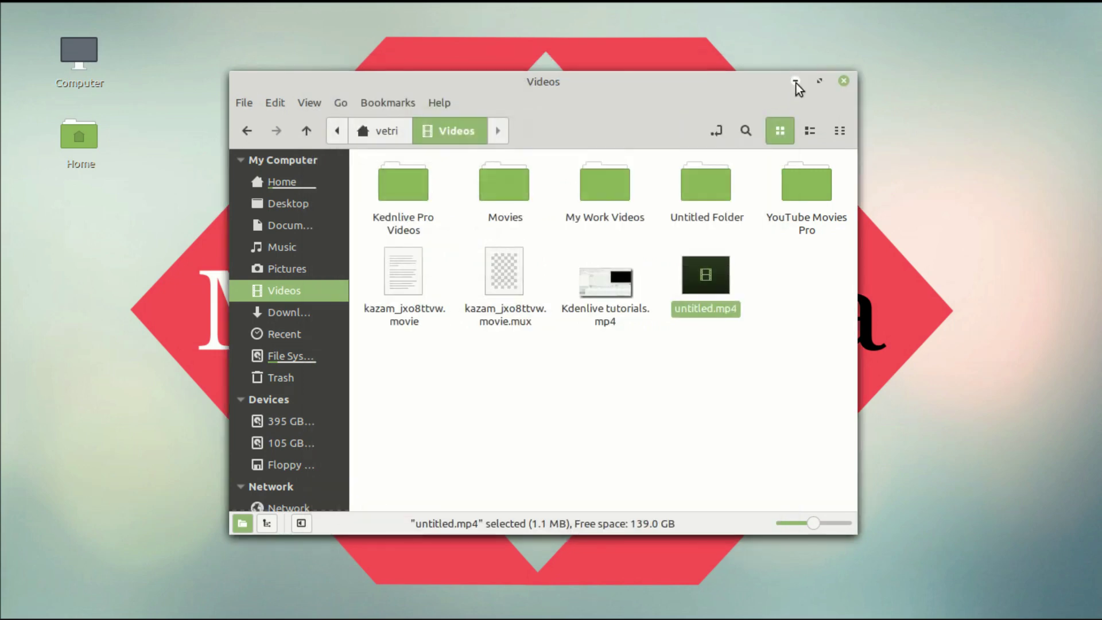
left_click(795, 81)
left_click(165, 603)
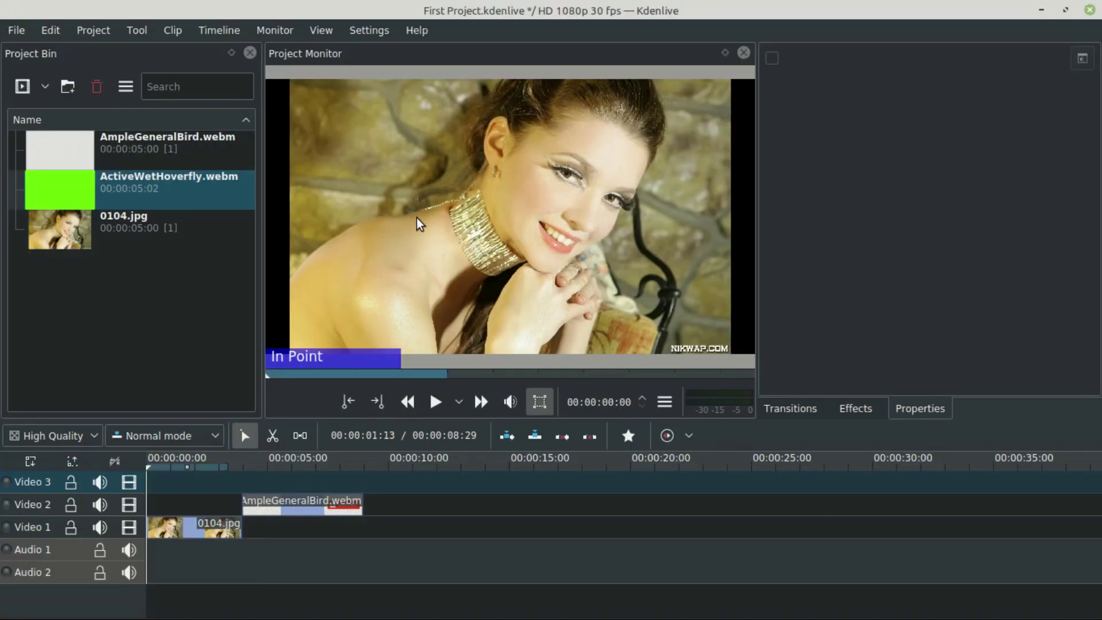